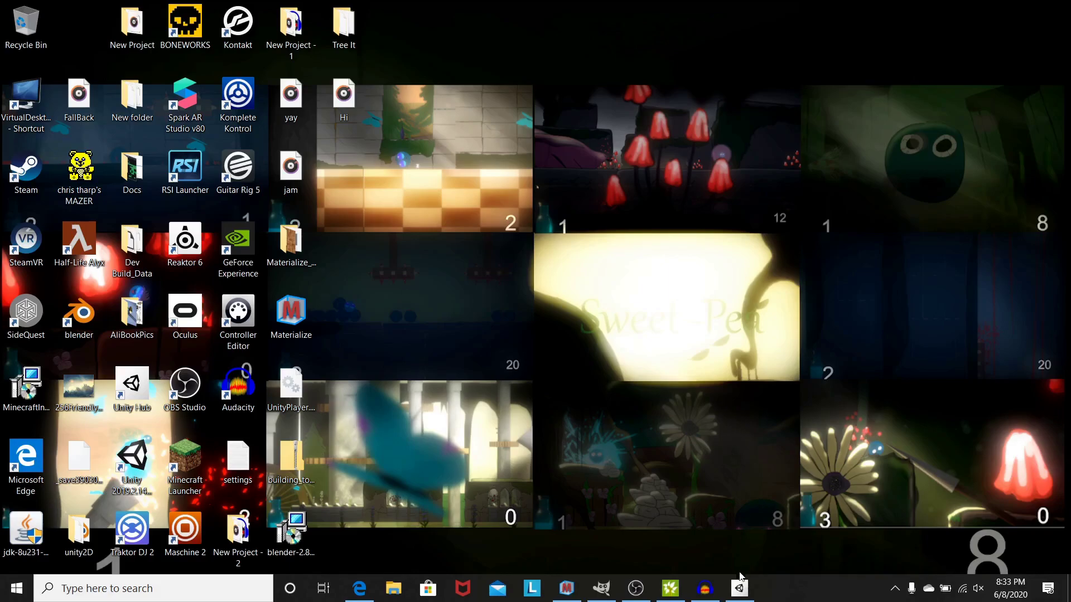
Create a new Unity project named LandTest from the High Definition RP template
{"action": "left_click", "coordinate": [739, 590]}
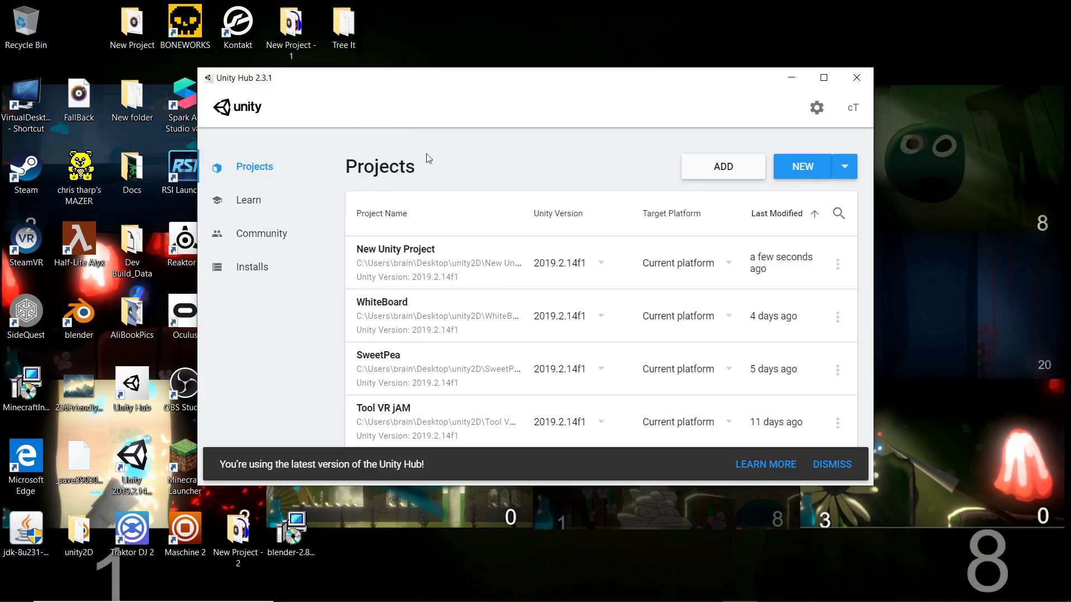
{"action": "left_click", "coordinate": [843, 175]}
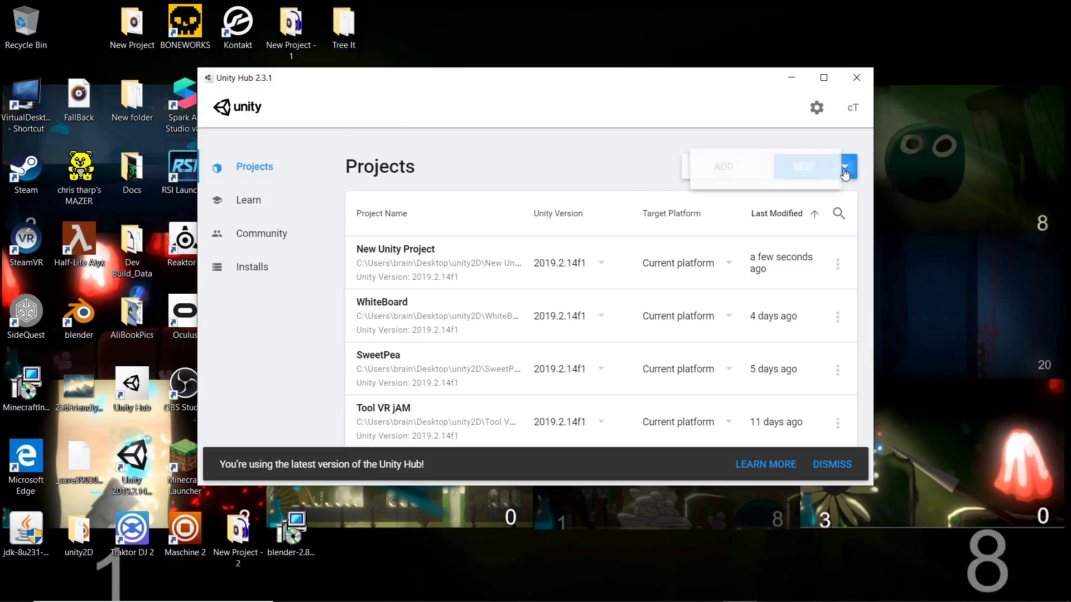
{"action": "left_click", "coordinate": [784, 177]}
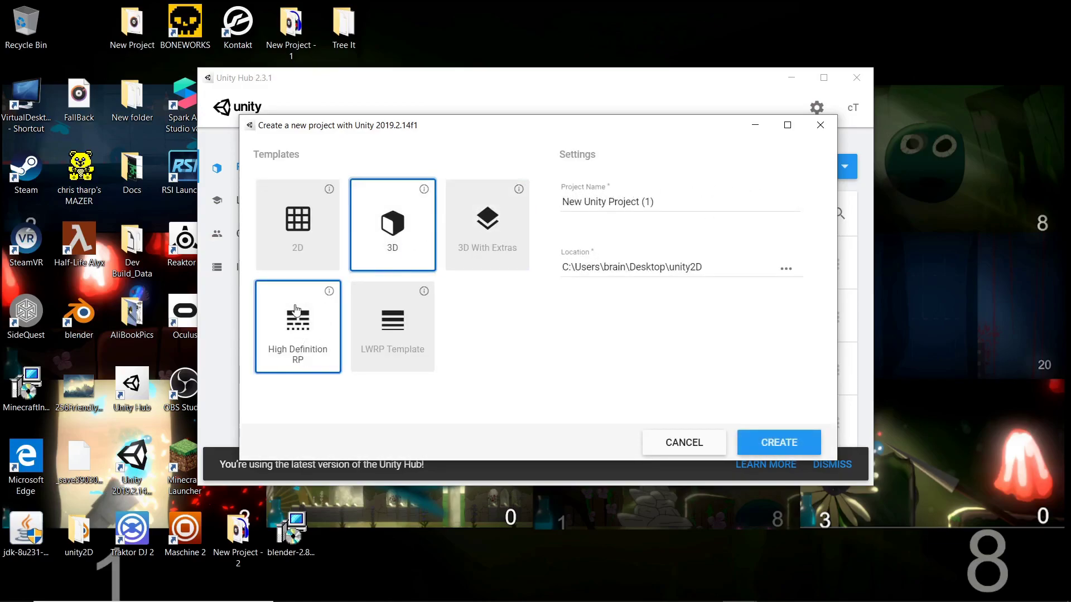
{"action": "left_click", "coordinate": [296, 328]}
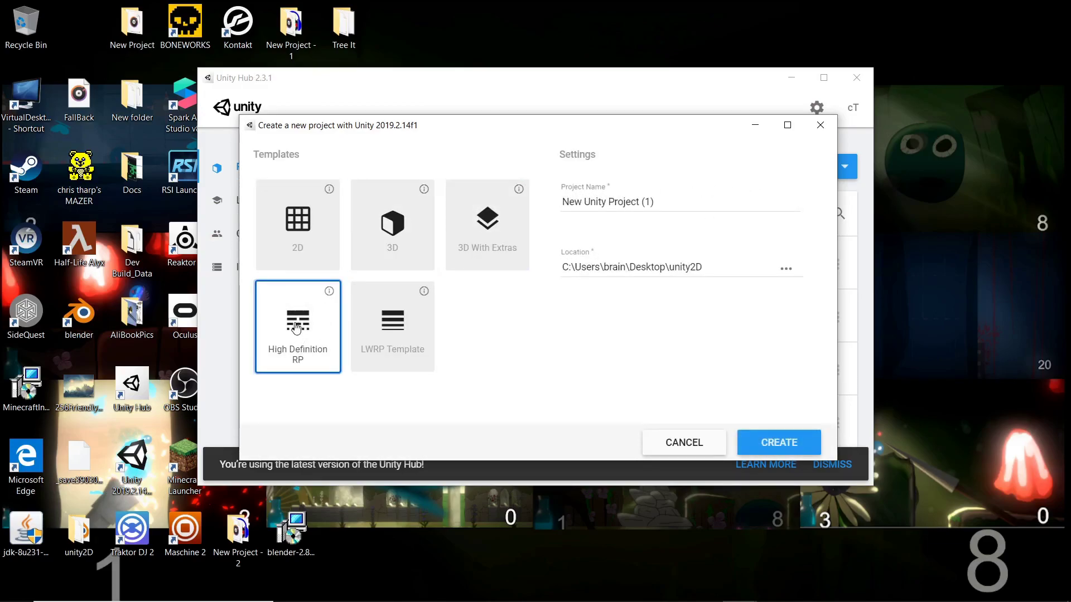
{"action": "left_click", "coordinate": [664, 197]}
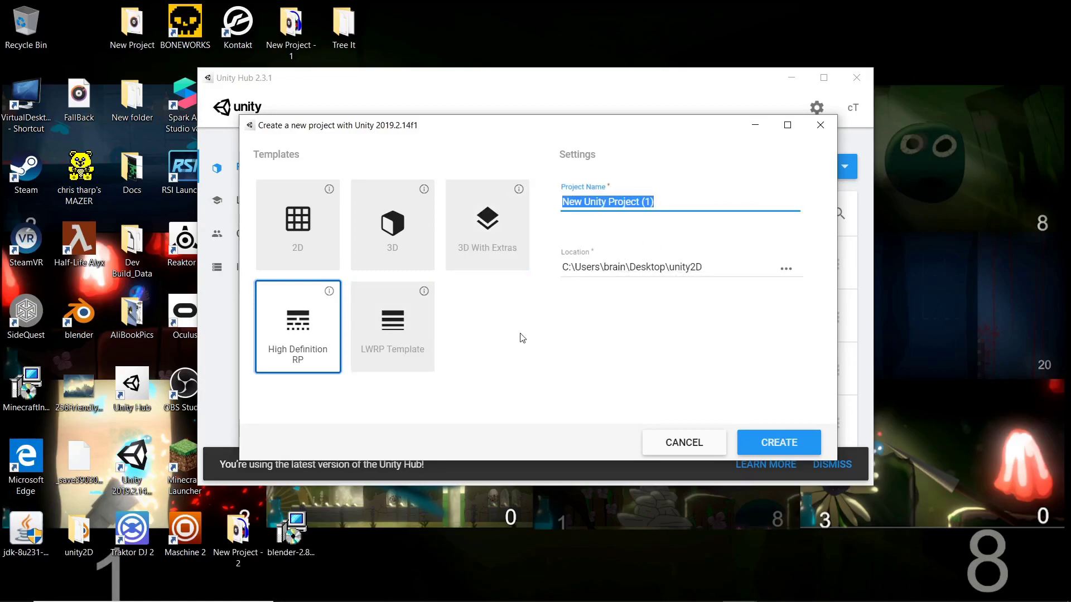
{"action": "type", "text": "La"}
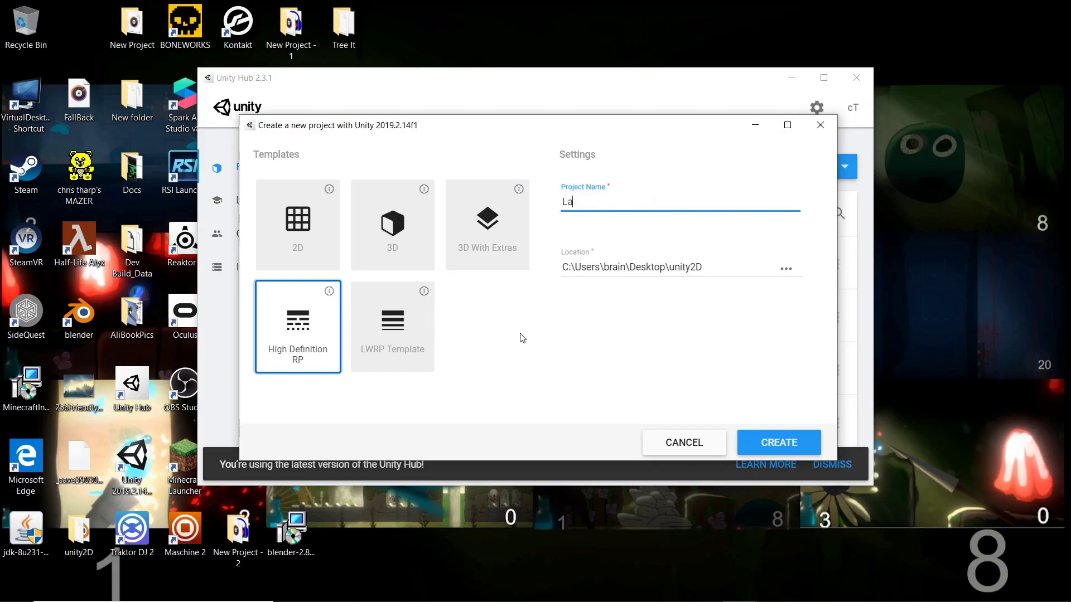
{"action": "type", "text": "ndTest"}
{"action": "left_click", "coordinate": [800, 441]}
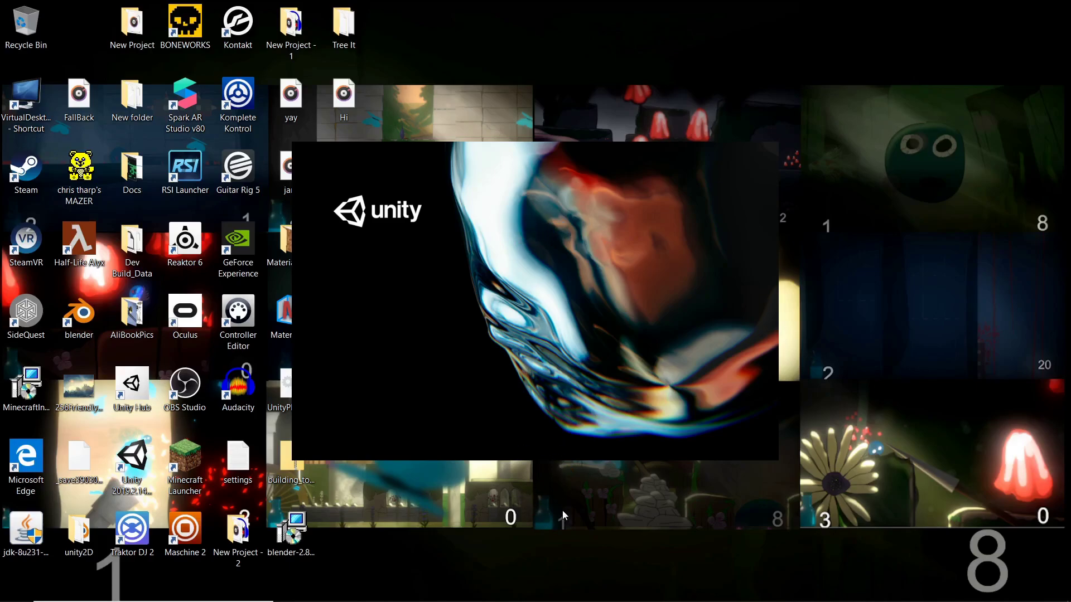
Switch to the web browser and review the Tree It page's overview, features, download options and gallery
{"action": "mouse_move", "coordinate": [566, 588]}
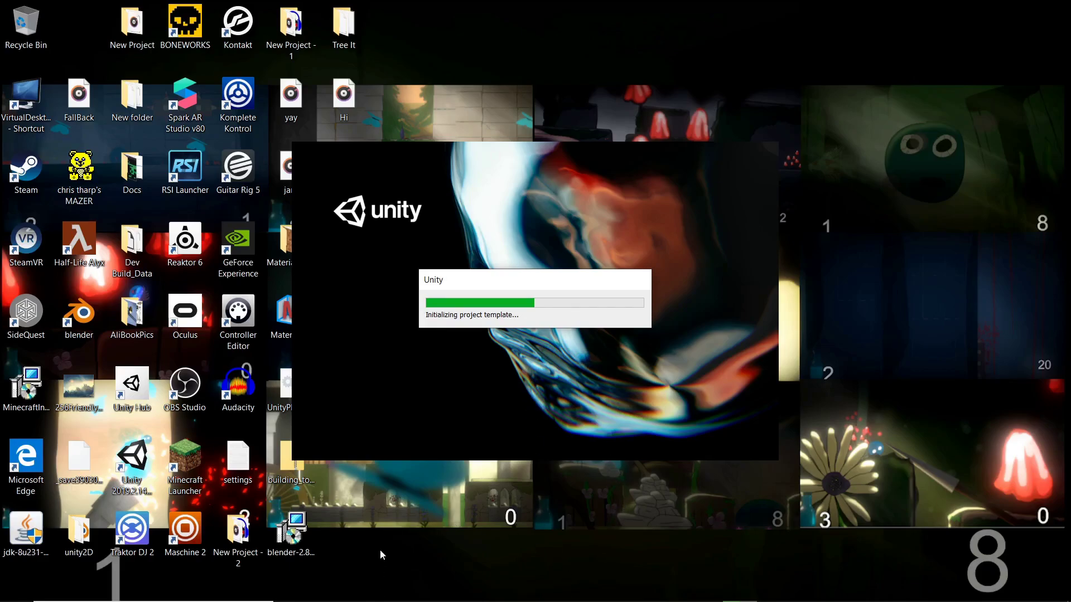
{"action": "mouse_move", "coordinate": [614, 601]}
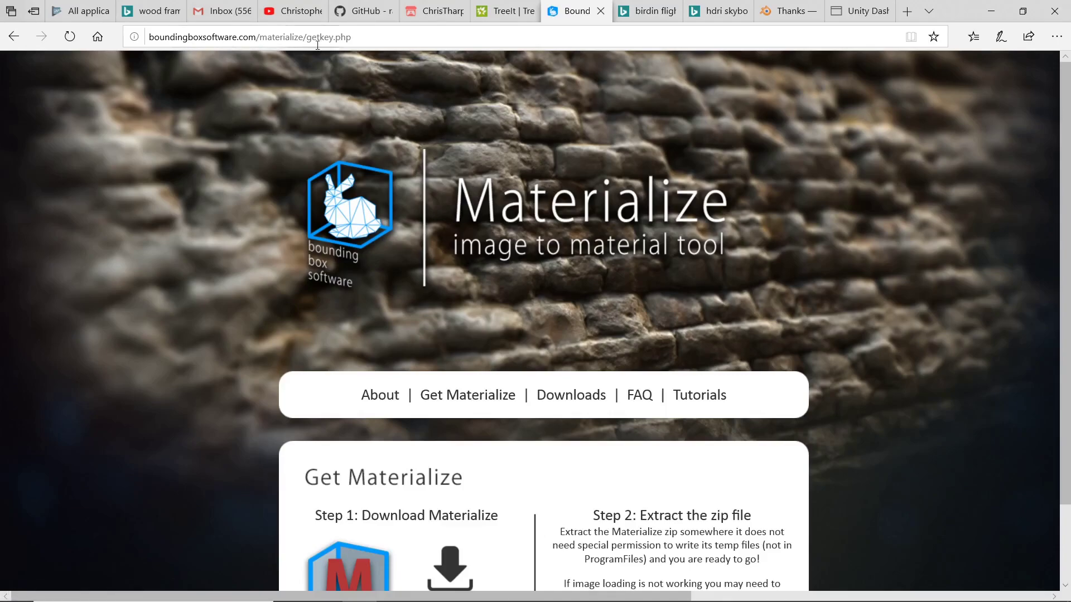
{"action": "left_click", "coordinate": [507, 12]}
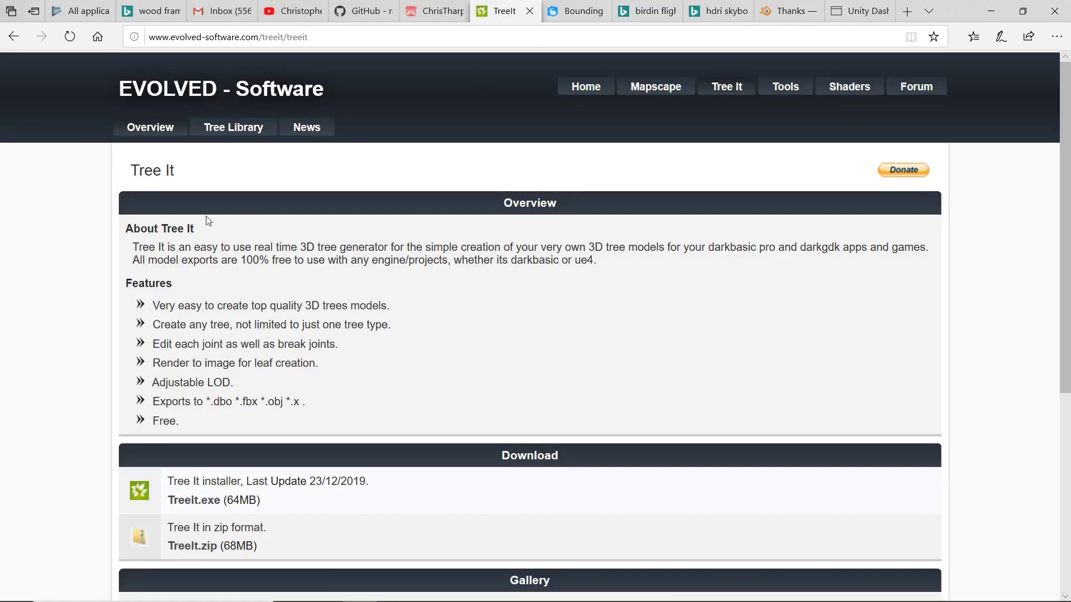
{"action": "scroll", "coordinate": [175, 221], "scroll_direction": "down", "scroll_amount": 3}
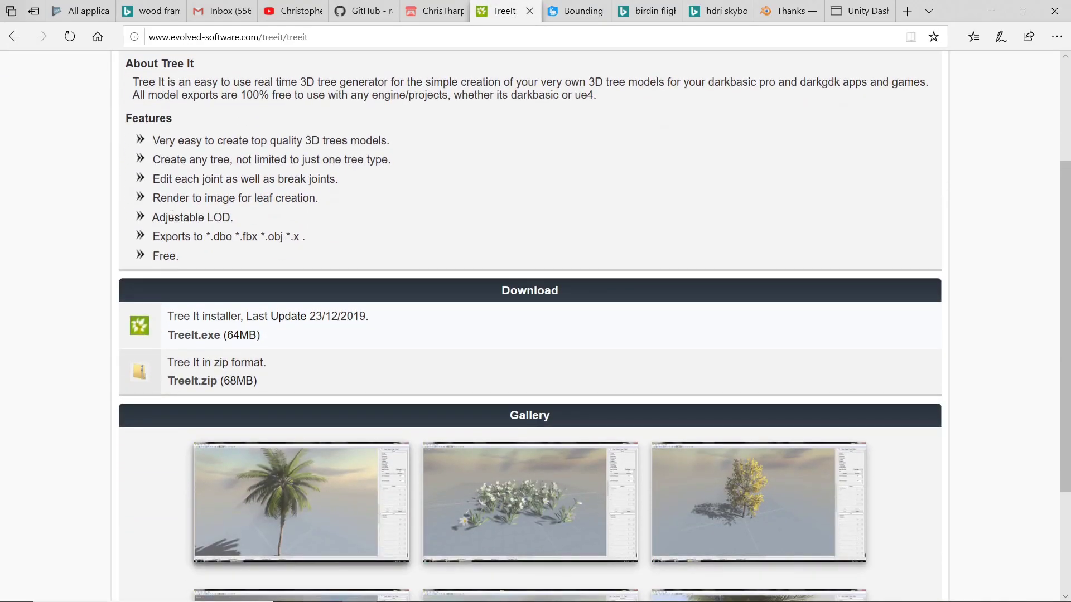
{"action": "scroll", "coordinate": [168, 223], "scroll_direction": "down", "scroll_amount": 3}
{"action": "scroll", "coordinate": [106, 251], "scroll_direction": "up", "scroll_amount": 6}
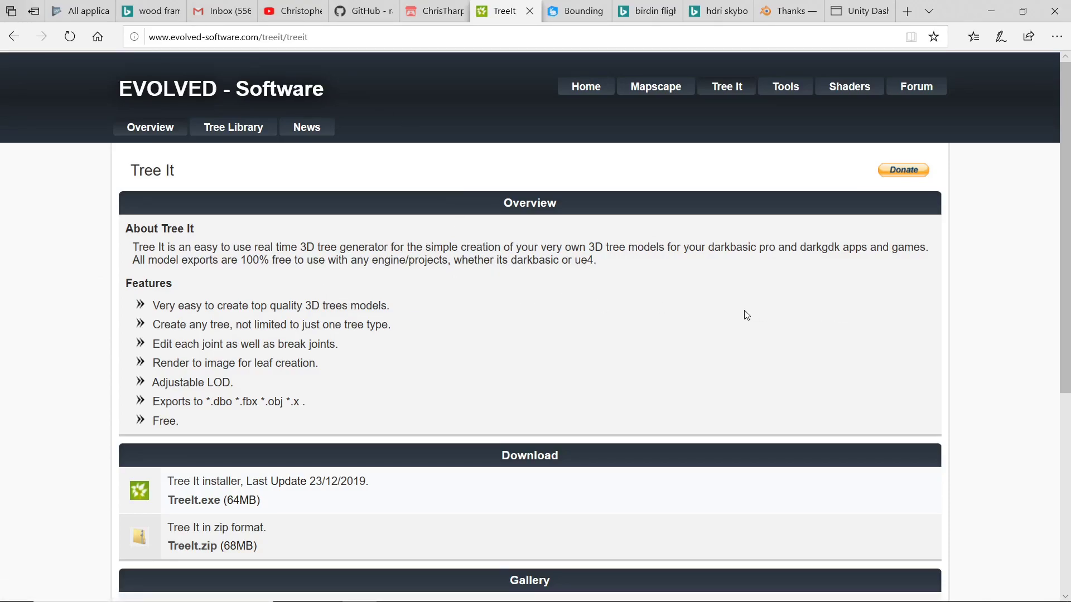
Look over the building_tool Blender add-on repository on GitHub, and return to the Unity editor
{"action": "left_click", "coordinate": [370, 12]}
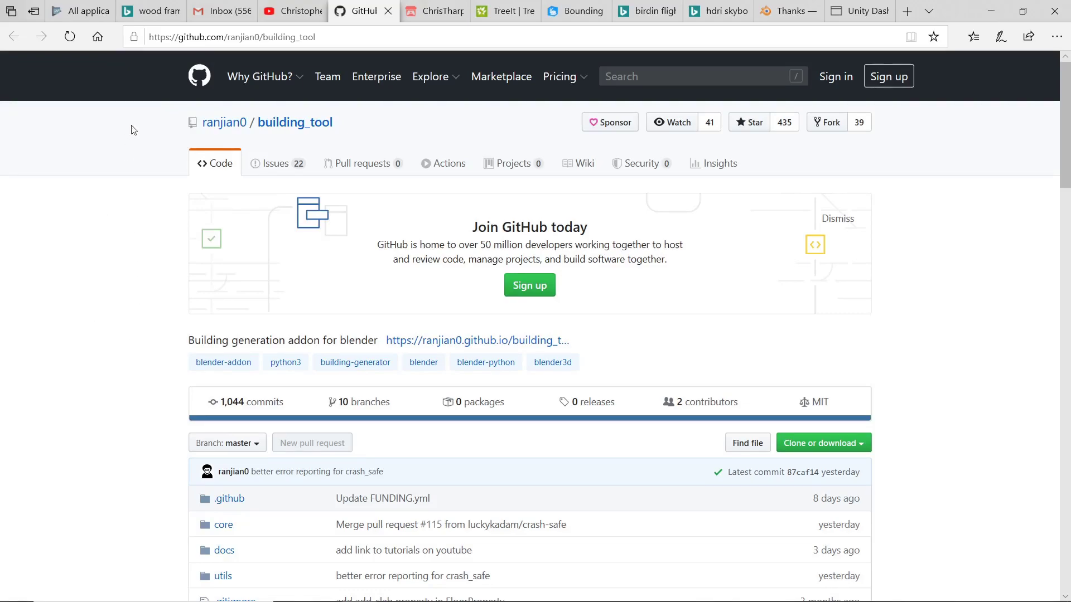
{"action": "scroll", "coordinate": [99, 387], "scroll_direction": "down", "scroll_amount": 4}
{"action": "scroll", "coordinate": [100, 390], "scroll_direction": "up", "scroll_amount": 4}
{"action": "left_click", "coordinate": [993, 12]}
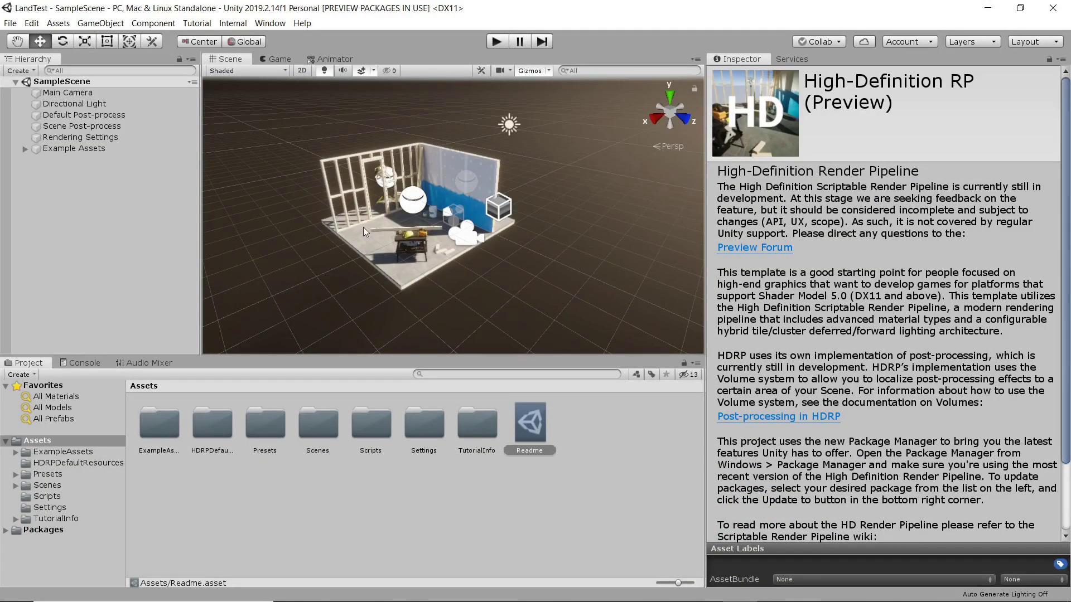
Examine the template's sample construction room up close in the scene view
{"action": "scroll", "coordinate": [363, 227], "scroll_direction": "up", "scroll_amount": 10}
{"action": "middle_click_drag", "start_coordinate": [363, 227], "coordinate": [512, 227]}
{"action": "right_click_drag", "start_coordinate": [594, 209], "coordinate": [477, 210]}
{"action": "middle_click_drag", "start_coordinate": [478, 210], "coordinate": [389, 213]}
{"action": "right_click_drag", "start_coordinate": [389, 212], "coordinate": [442, 231]}
{"action": "scroll", "coordinate": [447, 230], "scroll_direction": "down", "scroll_amount": 3}
{"action": "scroll", "coordinate": [449, 234], "scroll_direction": "down", "scroll_amount": 2}
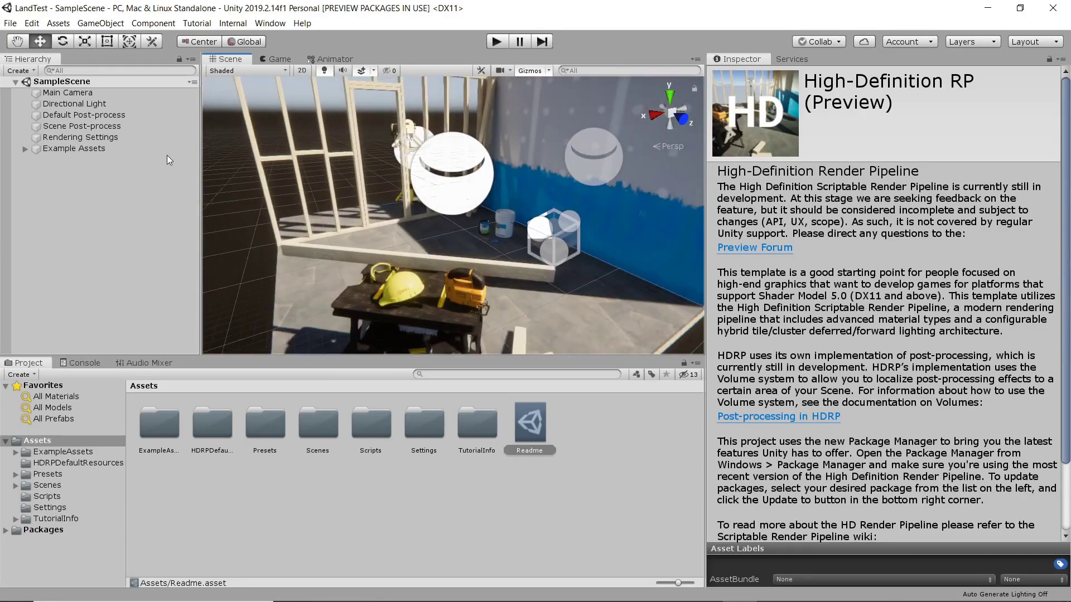
Save the sample scene as a new scene named New in the Assets folder
{"action": "left_click", "coordinate": [10, 24]}
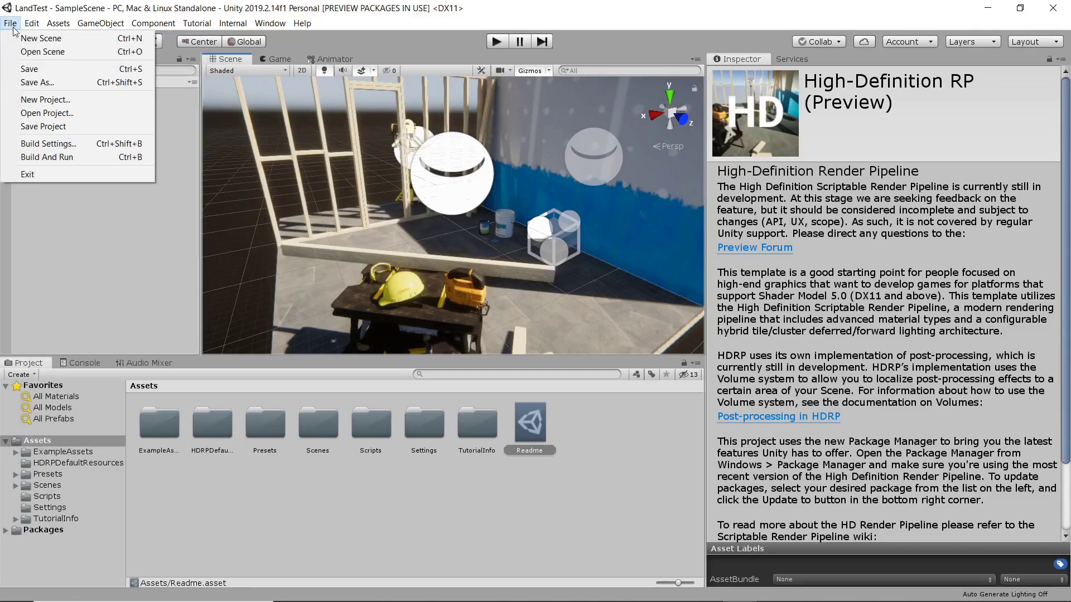
{"action": "left_click", "coordinate": [37, 82]}
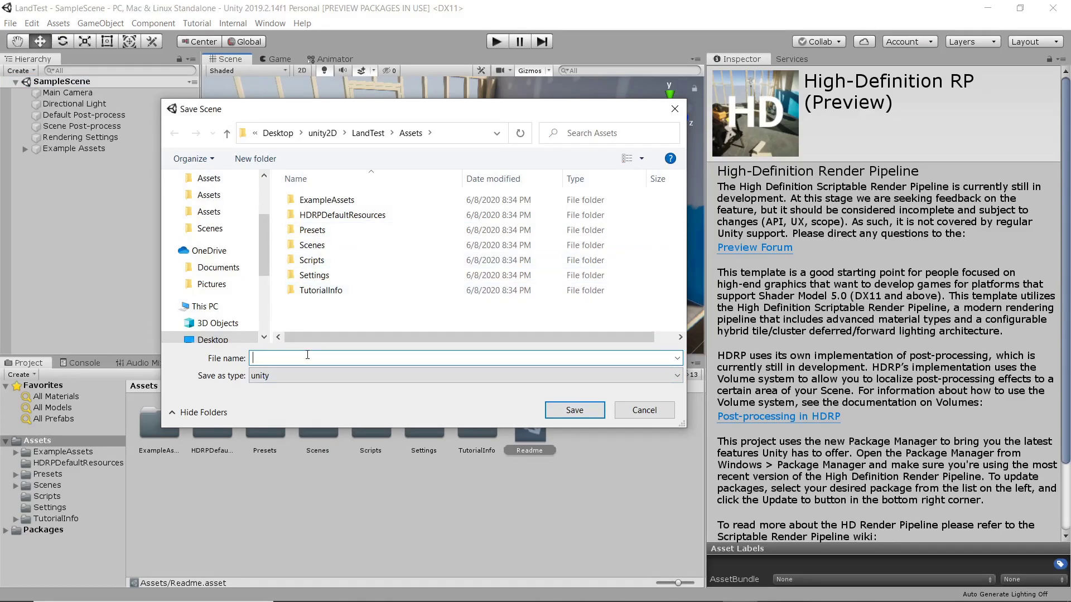
{"action": "type", "text": "New"}
{"action": "key", "text": "Return"}
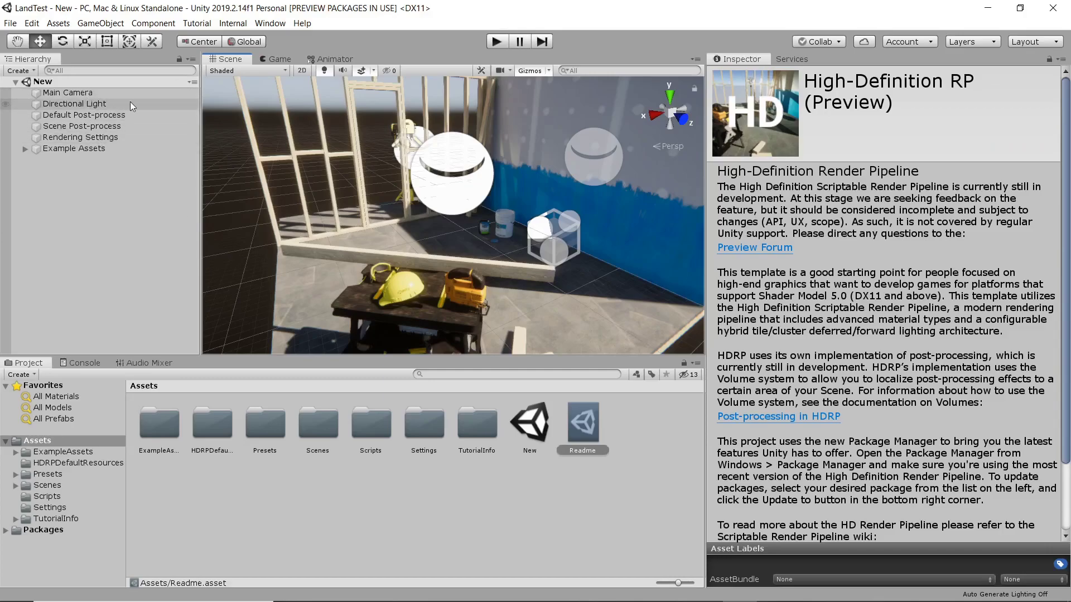
Delete the Example Assets object from the scene and select the Rendering Settings object
{"action": "left_click", "coordinate": [61, 149]}
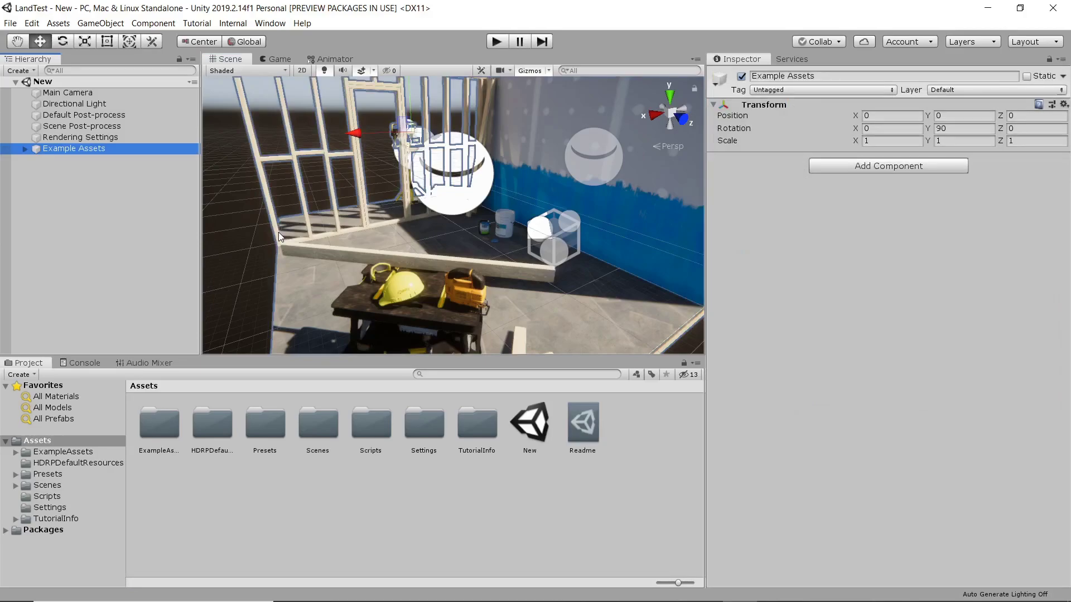
{"action": "key", "text": "Delete"}
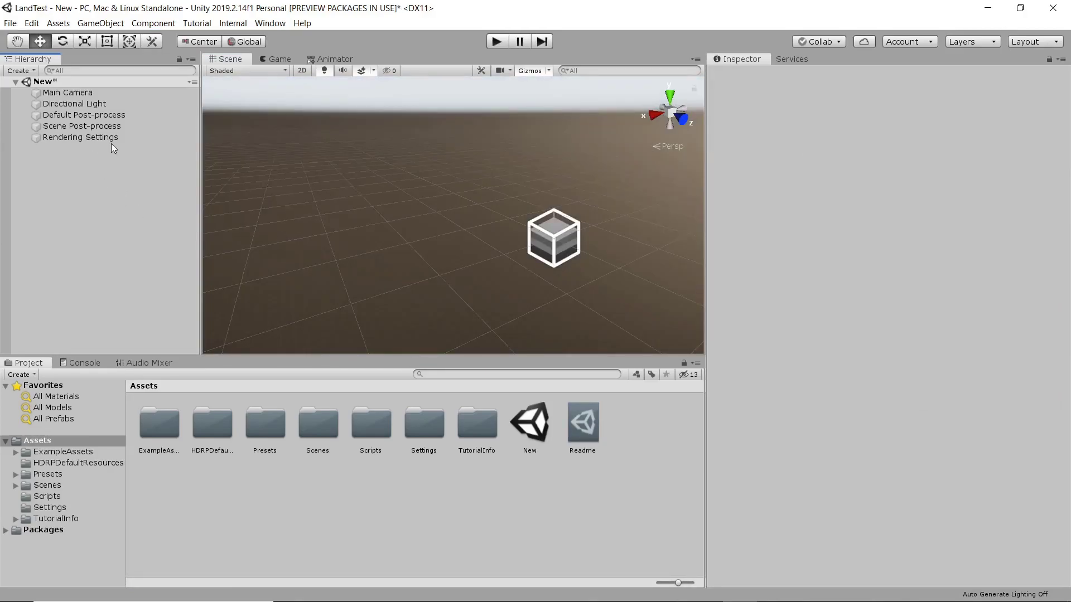
{"action": "left_click", "coordinate": [86, 138]}
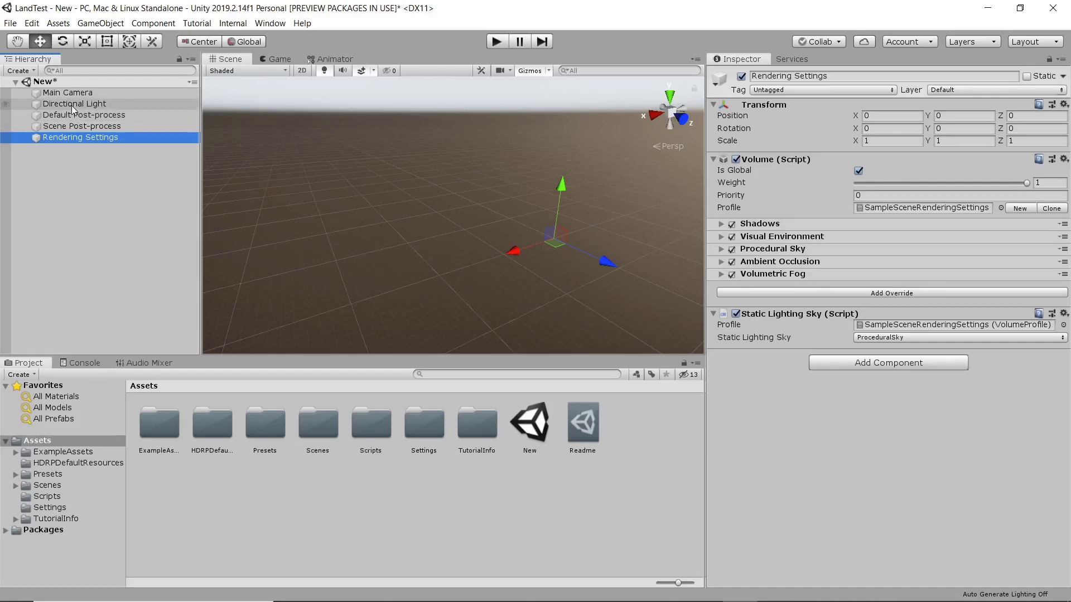
{"action": "right_click_drag", "start_coordinate": [306, 181], "coordinate": [463, 189]}
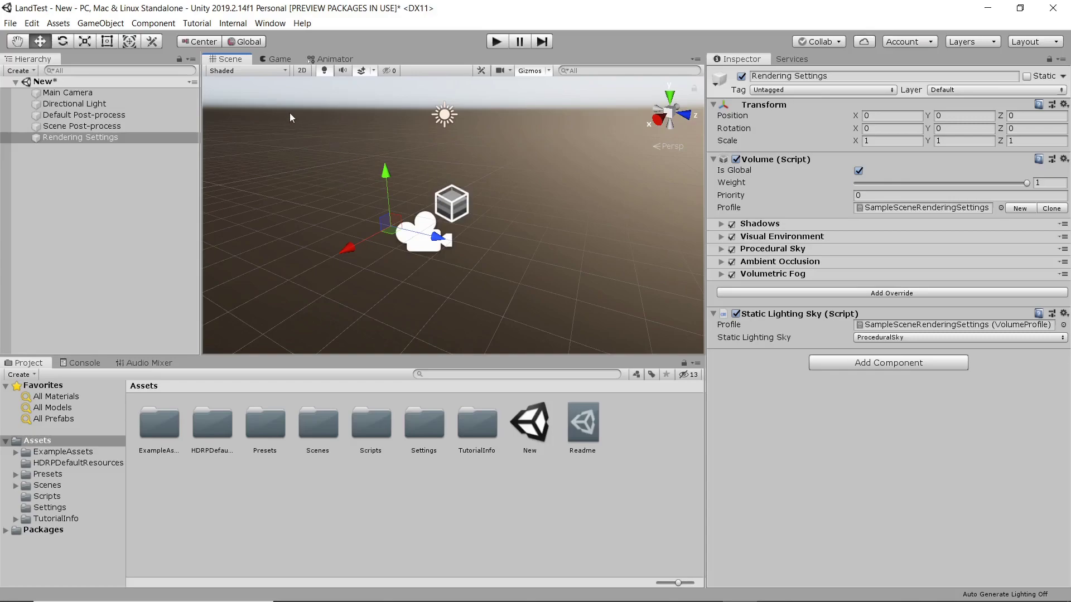
Install the Terrain Tools preview package, version 2.0.2, with the Package Manager
{"action": "left_click", "coordinate": [270, 24]}
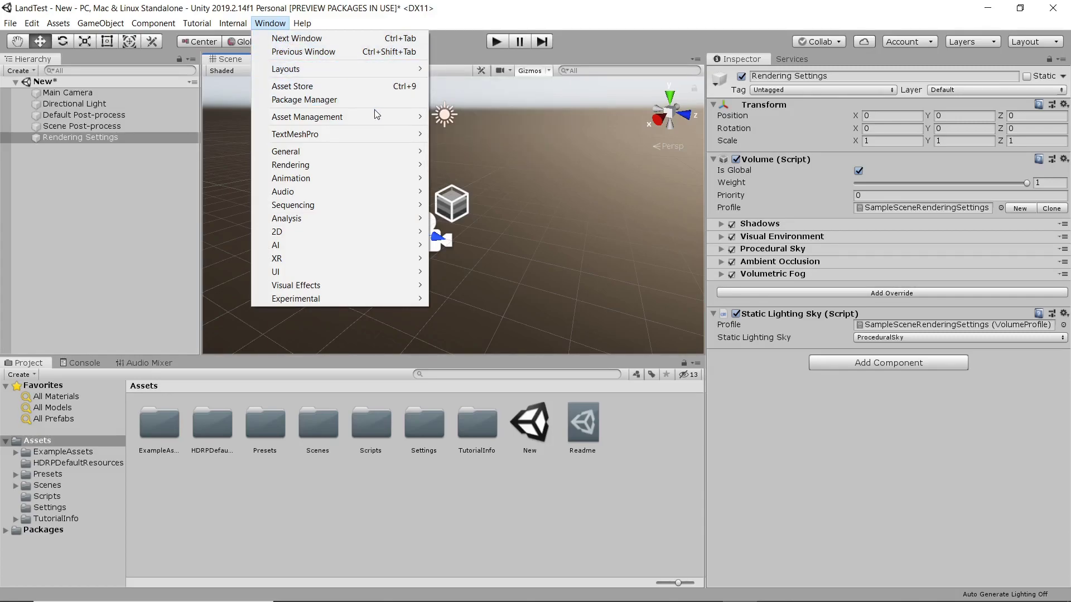
{"action": "left_click", "coordinate": [336, 100]}
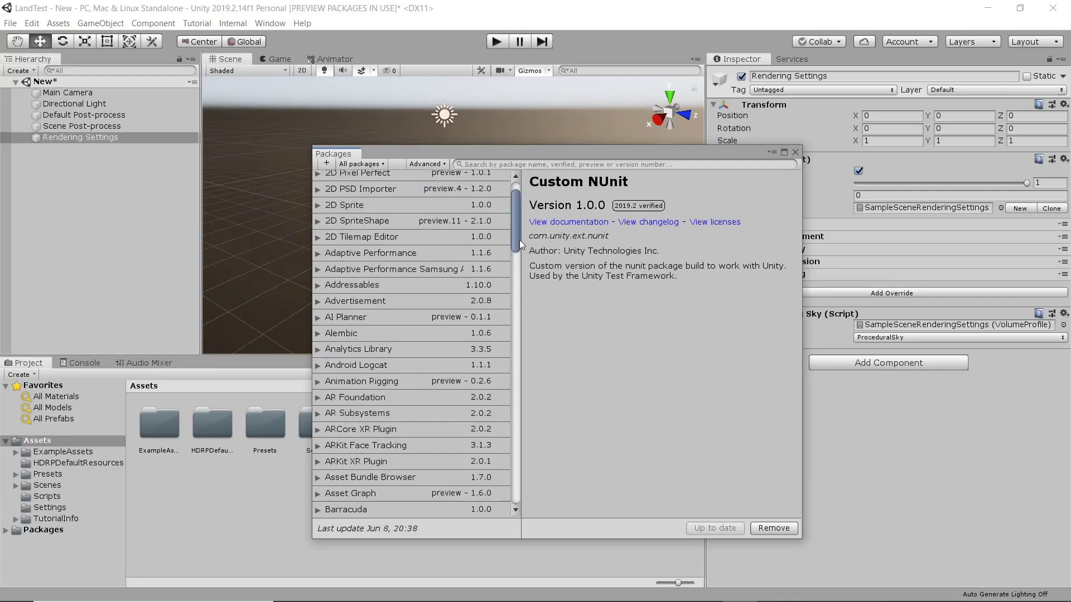
{"action": "left_click_drag", "start_coordinate": [518, 233], "coordinate": [508, 412]}
{"action": "left_click_drag", "start_coordinate": [508, 423], "coordinate": [510, 426]}
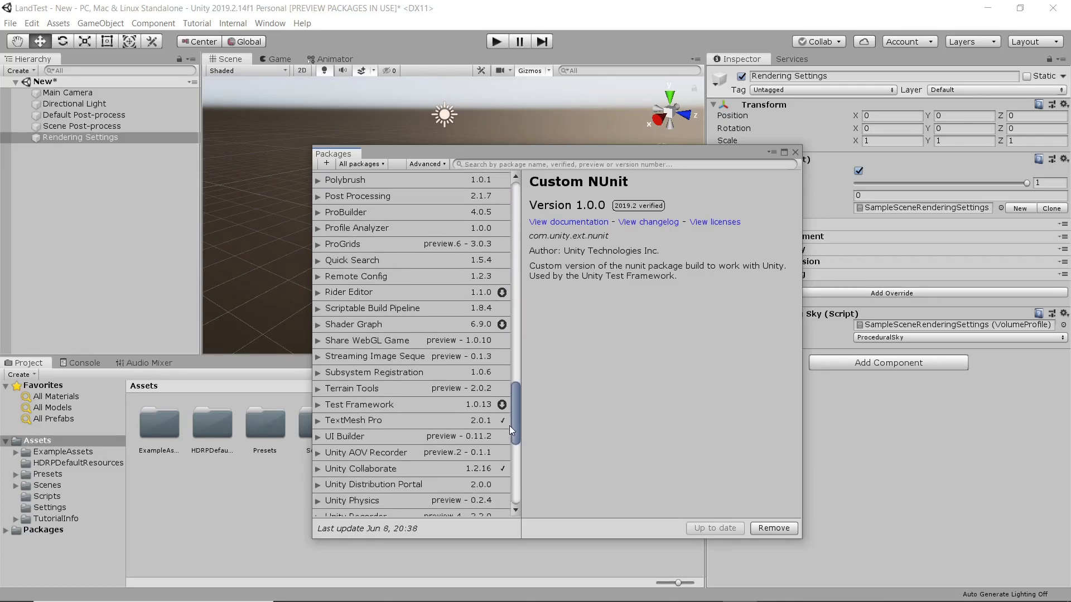
{"action": "left_click", "coordinate": [373, 391]}
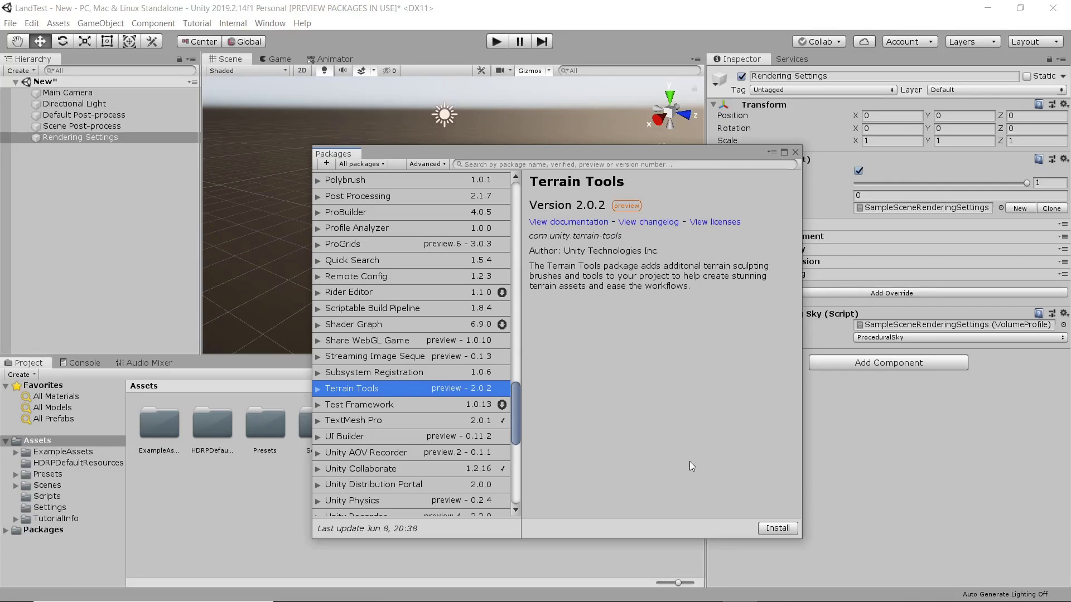
{"action": "left_click", "coordinate": [778, 528]}
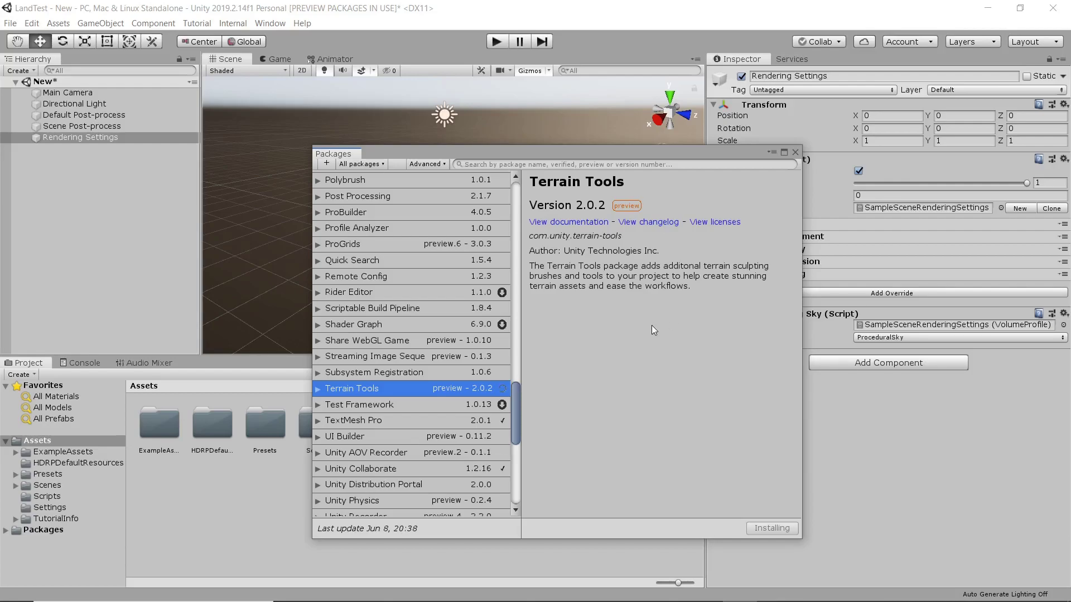
Request the Terrain Tools asset samples from the Asset Store and close the Package Manager
{"action": "mouse_move", "coordinate": [490, 152]}
{"action": "left_mouse_down"}
{"action": "mouse_move", "coordinate": [488, 172]}
{"action": "mouse_move", "coordinate": [229, 273]}
{"action": "mouse_move", "coordinate": [149, 318]}
{"action": "mouse_move", "coordinate": [537, 202]}
{"action": "mouse_move", "coordinate": [477, 155]}
{"action": "left_mouse_up"}
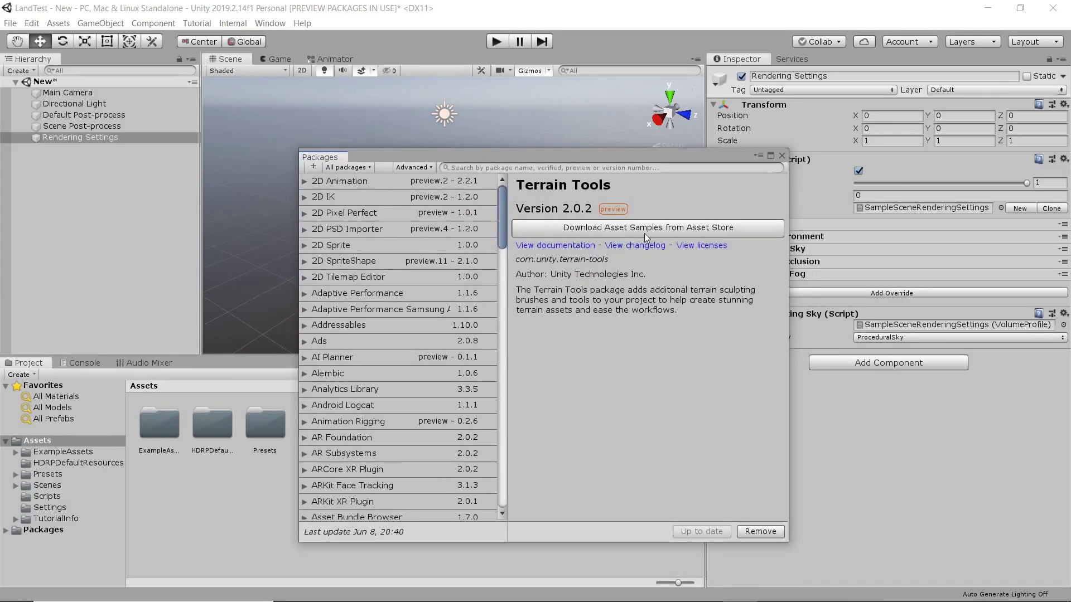
{"action": "left_click", "coordinate": [610, 226]}
{"action": "left_click", "coordinate": [781, 156]}
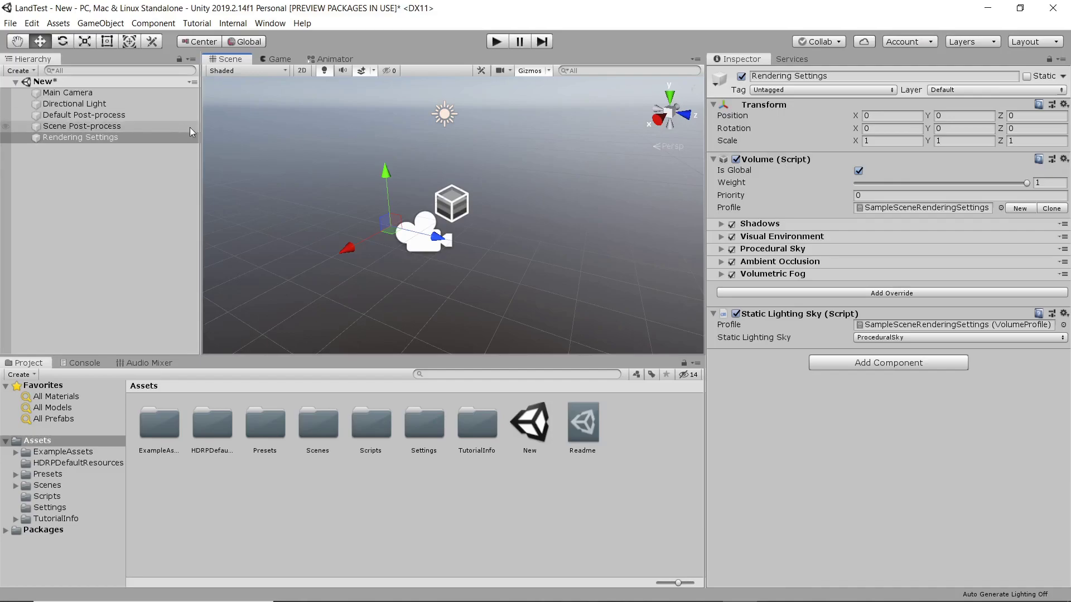
Open the Asset Store in a maximized window and locate the Terrain Tools Sample Asset pack among the owned assets
{"action": "left_click", "coordinate": [270, 23]}
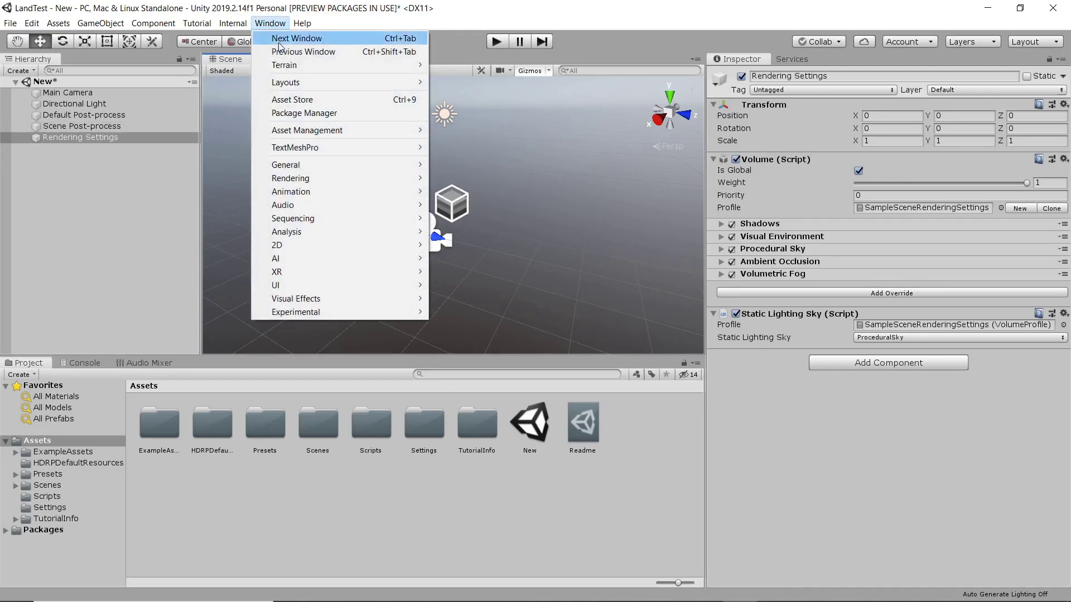
{"action": "mouse_move", "coordinate": [342, 135]}
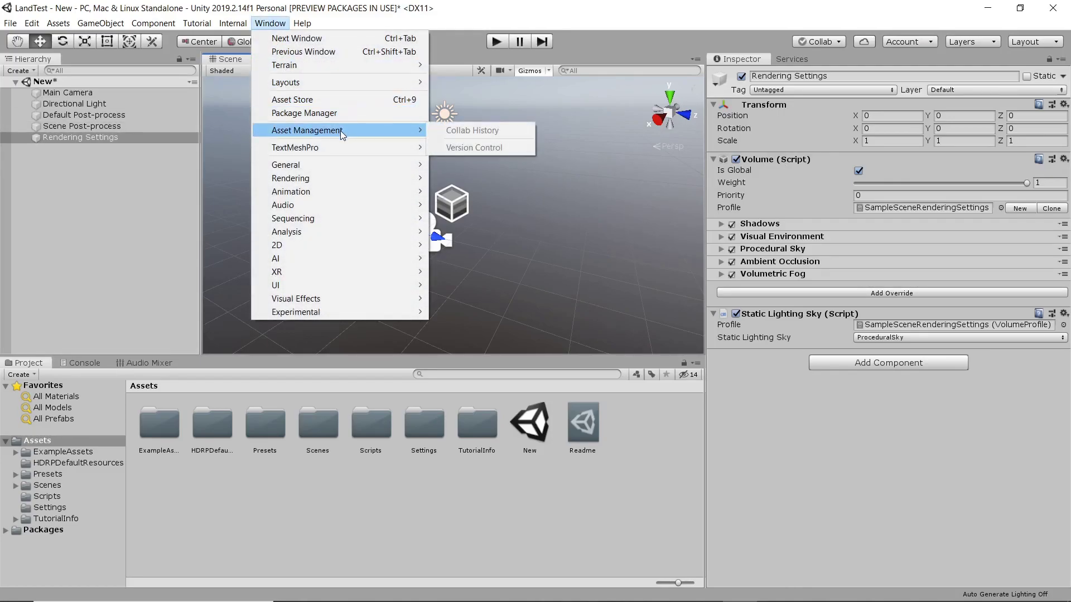
{"action": "left_click", "coordinate": [330, 100]}
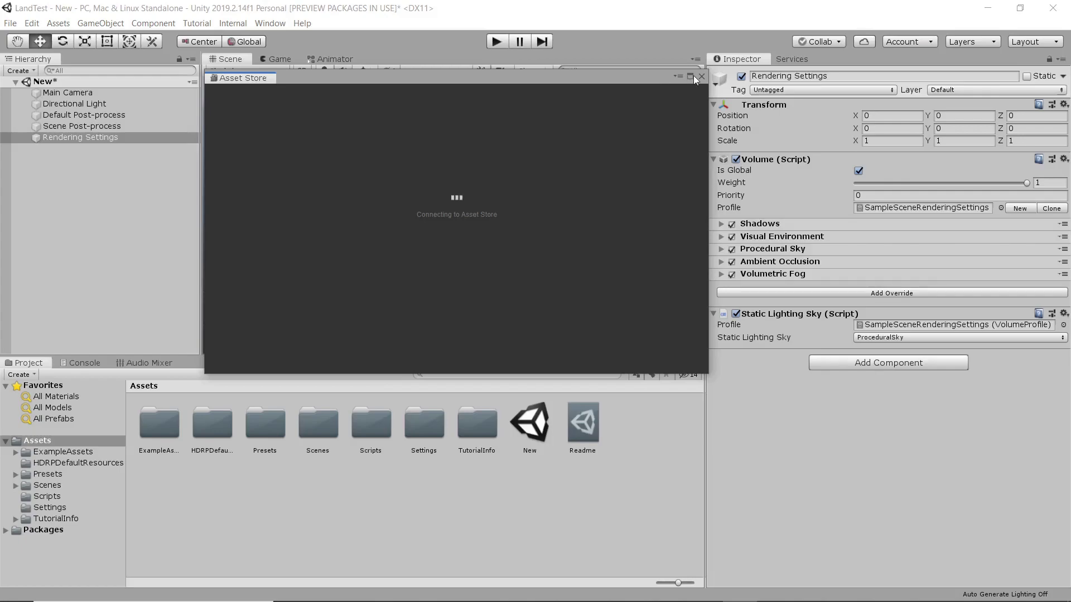
{"action": "left_click", "coordinate": [689, 77]}
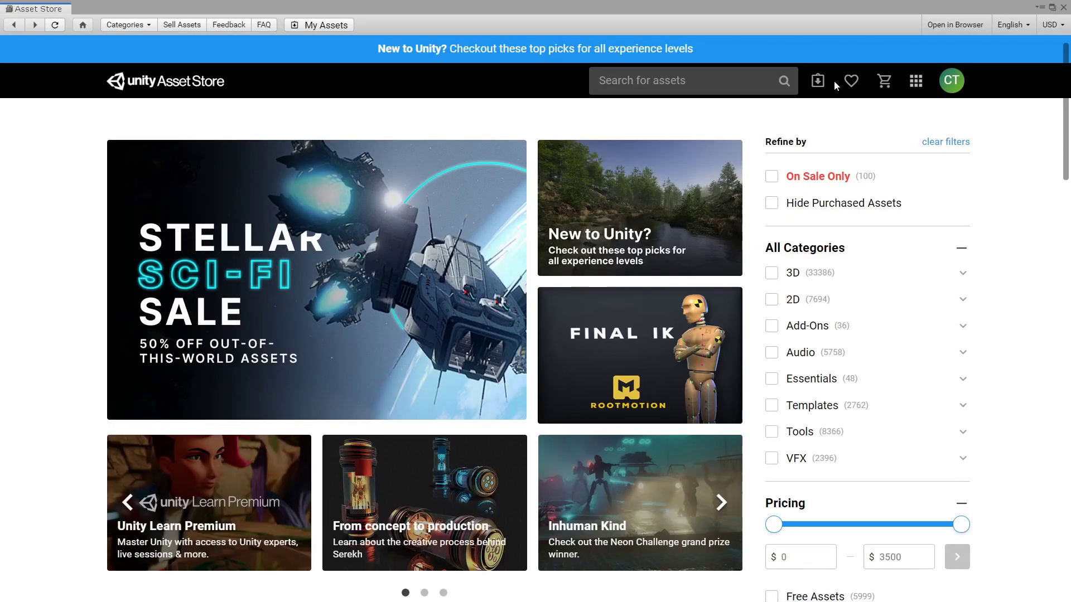
{"action": "left_click", "coordinate": [818, 83]}
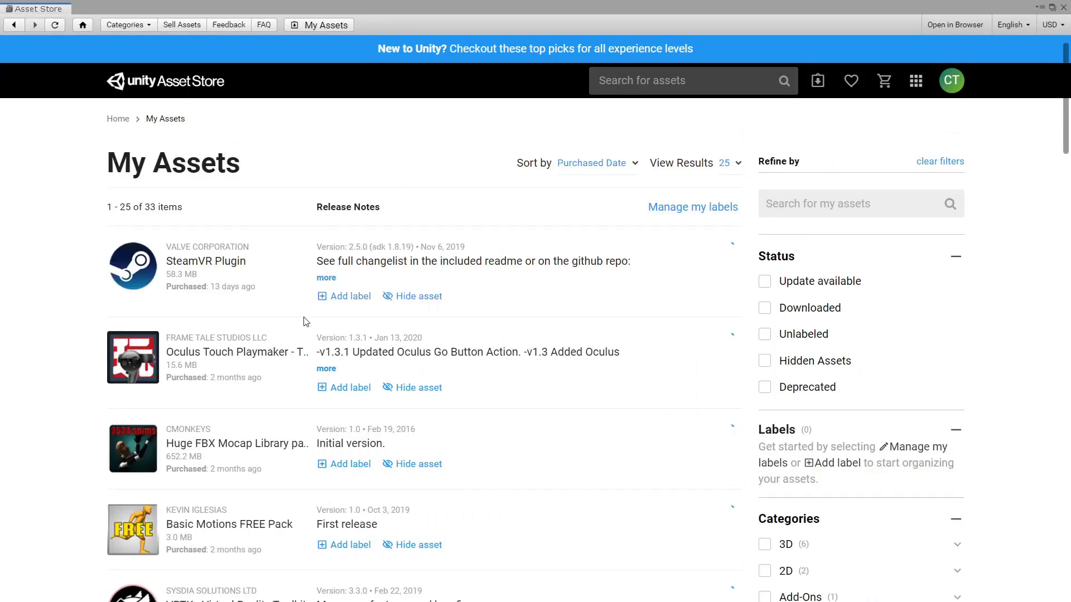
{"action": "scroll", "coordinate": [305, 322], "scroll_direction": "down", "scroll_amount": 13}
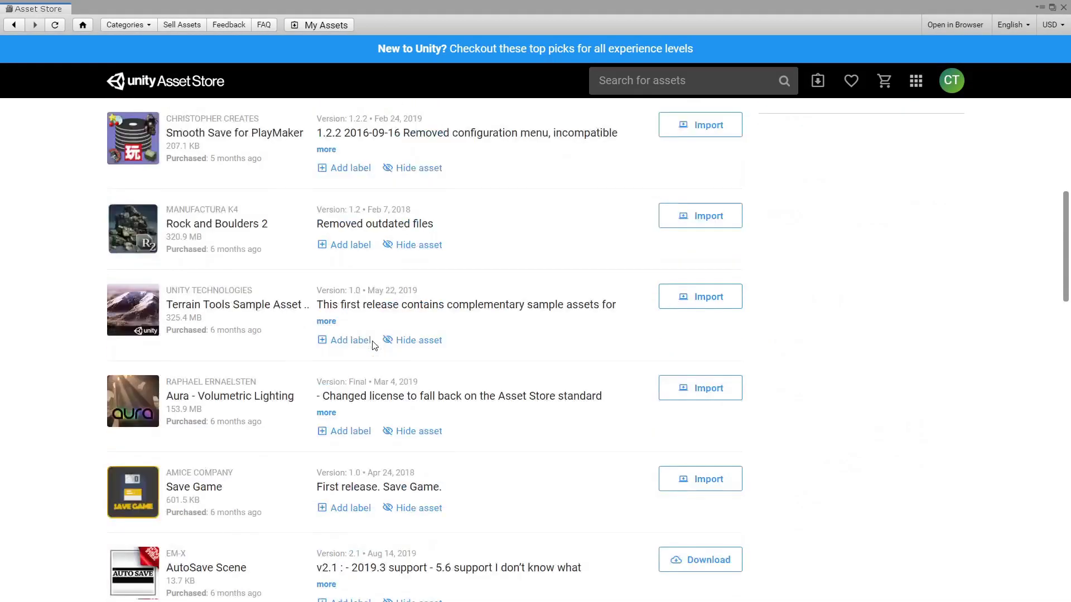
Import all files of the Terrain Tools Sample Asset Pack into the project and close the Asset Store
{"action": "scroll", "coordinate": [372, 345], "scroll_direction": "down", "scroll_amount": 2}
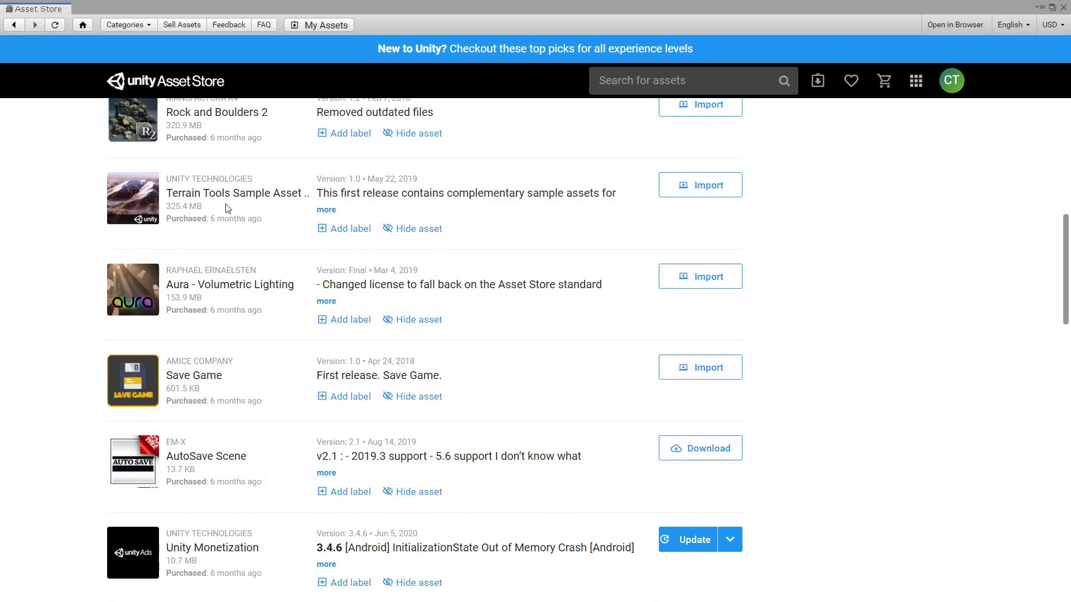
{"action": "left_click", "coordinate": [697, 188]}
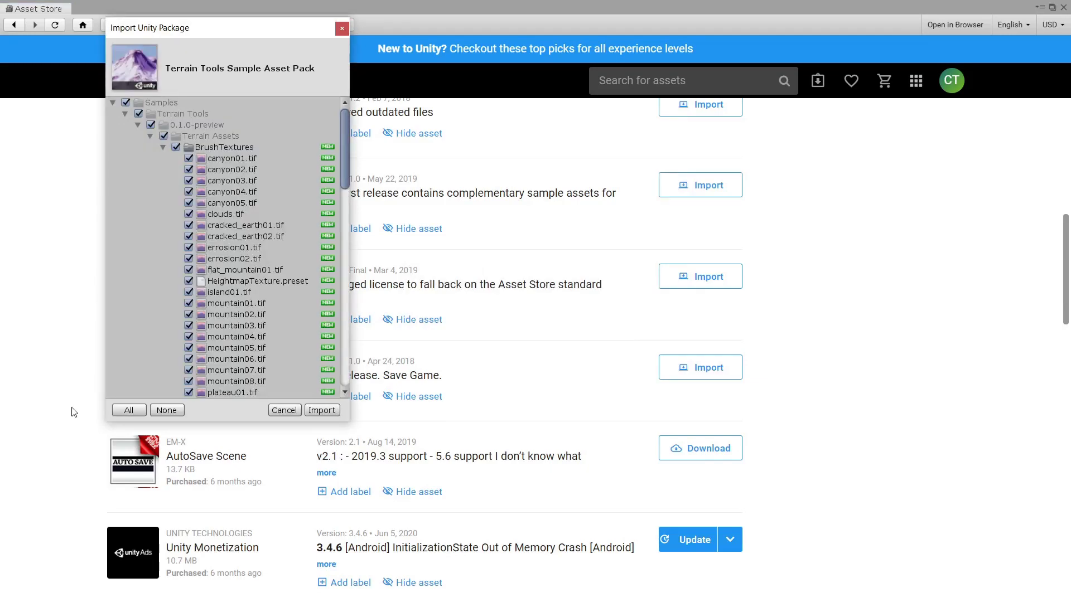
{"action": "left_click", "coordinate": [321, 411]}
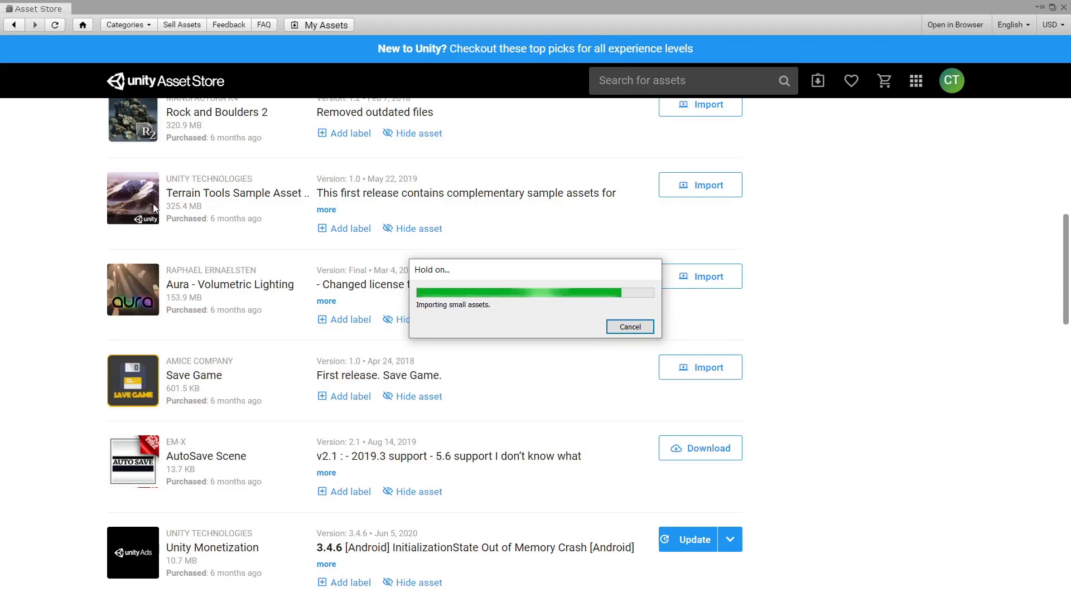
{"action": "scroll", "coordinate": [372, 239], "scroll_direction": "up", "scroll_amount": 3}
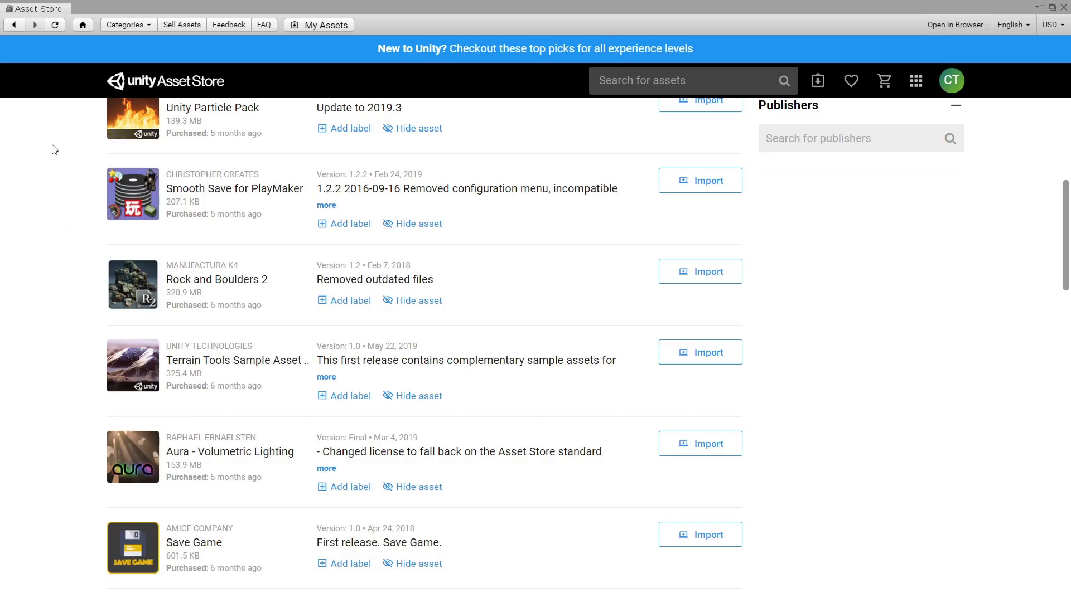
{"action": "left_click", "coordinate": [1063, 7]}
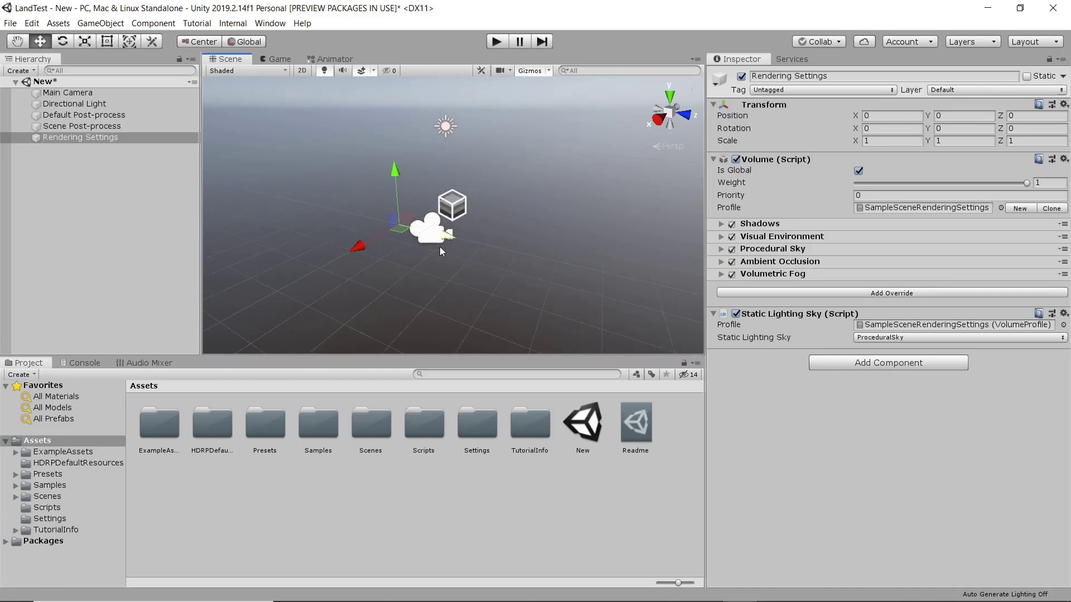
Select the Scene Post-process object and move it to about X -0.19, Y 0.83 in the scene
{"action": "left_click_drag", "start_coordinate": [399, 269], "coordinate": [477, 263], "text": "alt"}
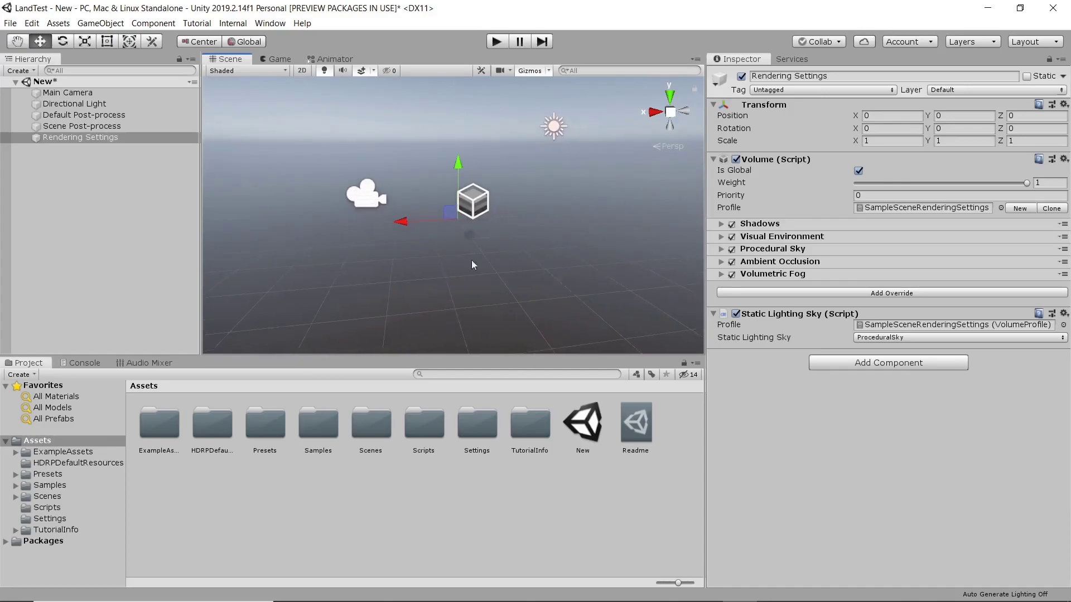
{"action": "left_click", "coordinate": [483, 207]}
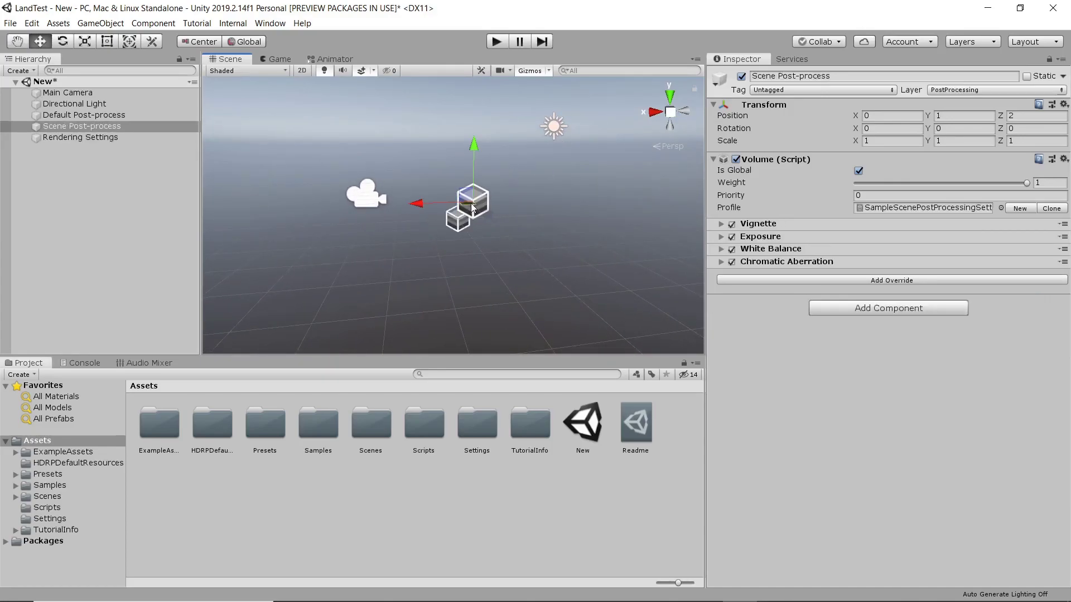
{"action": "mouse_move", "coordinate": [472, 204]}
{"action": "left_mouse_down"}
{"action": "mouse_move", "coordinate": [519, 206]}
{"action": "mouse_move", "coordinate": [478, 206]}
{"action": "left_mouse_up"}
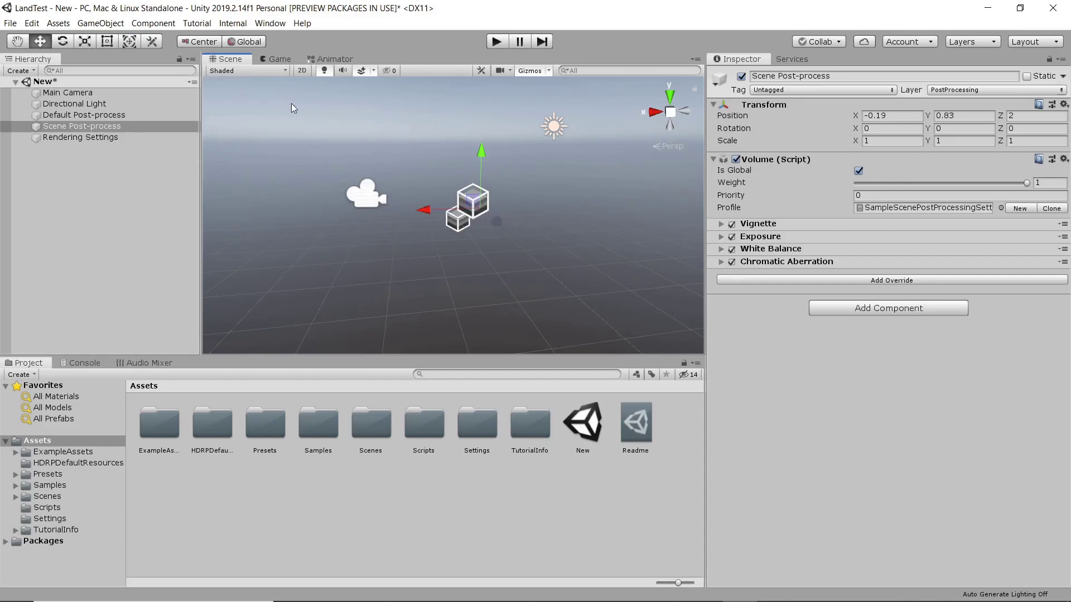
Open the Terrain Toolbox
{"action": "left_click", "coordinate": [273, 23]}
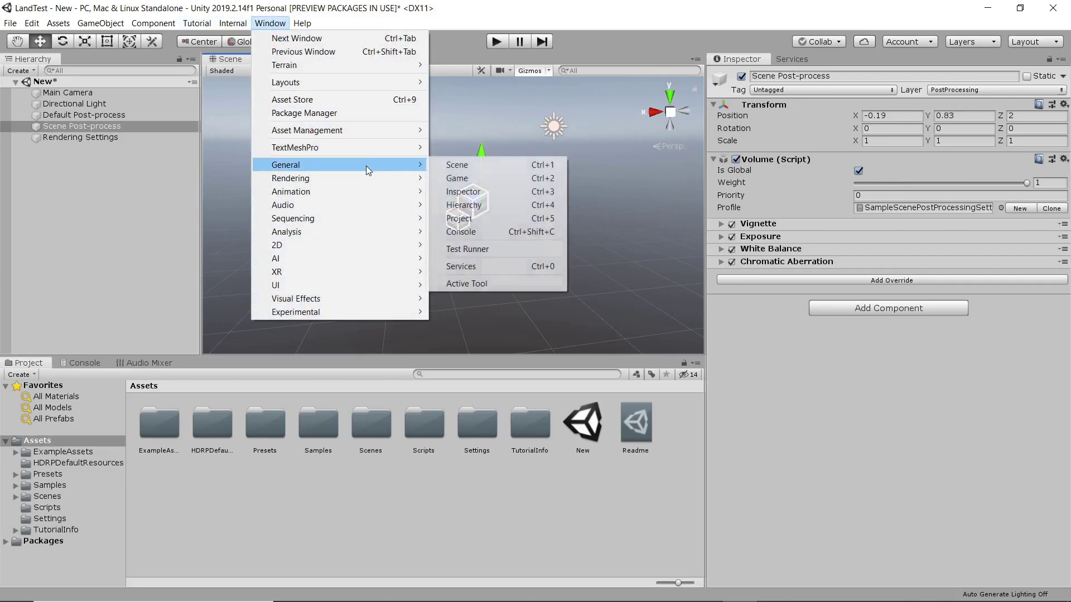
{"action": "mouse_move", "coordinate": [349, 190]}
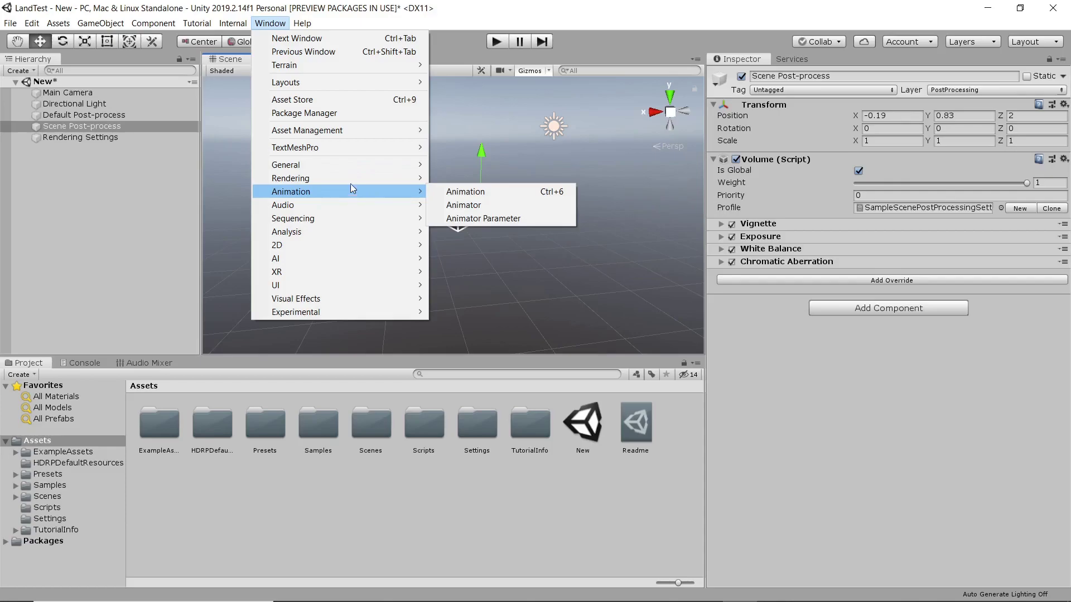
{"action": "mouse_move", "coordinate": [335, 65]}
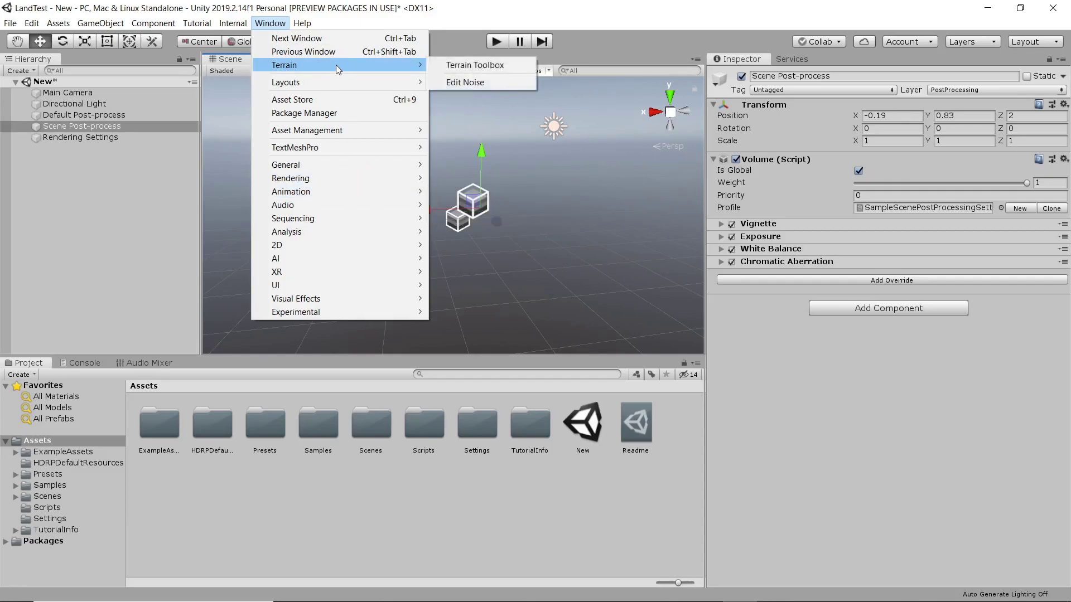
{"action": "left_click", "coordinate": [484, 65]}
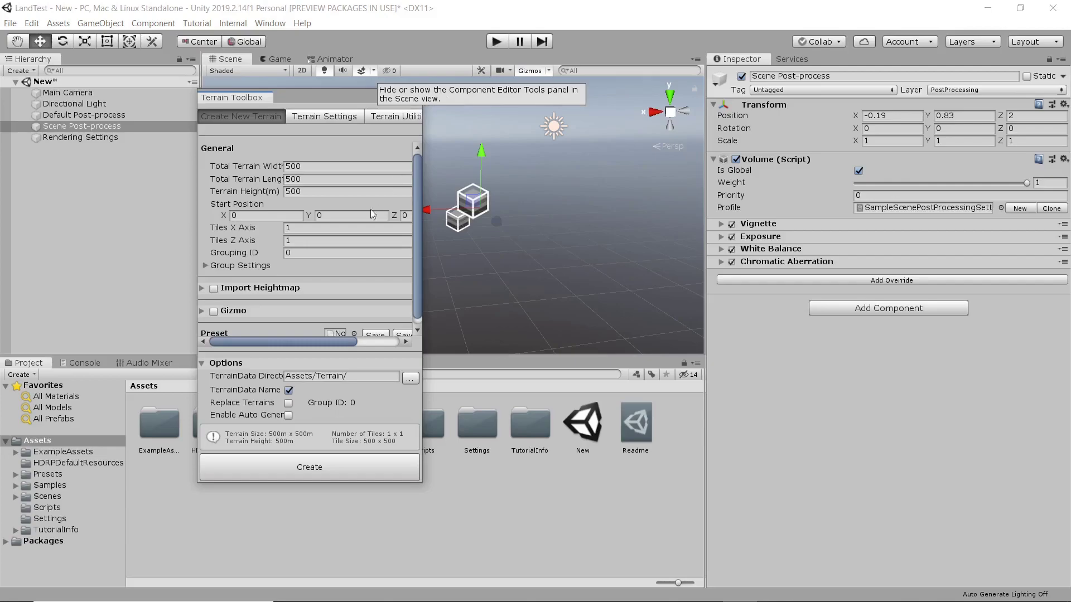
Examine the Terrain Toolbox's options for new terrains, its terrain settings and its terrain utilities
{"action": "mouse_move", "coordinate": [317, 344]}
{"action": "left_mouse_down"}
{"action": "mouse_move", "coordinate": [350, 344]}
{"action": "mouse_move", "coordinate": [315, 342]}
{"action": "left_mouse_up"}
{"action": "left_click_drag", "start_coordinate": [418, 246], "coordinate": [420, 289]}
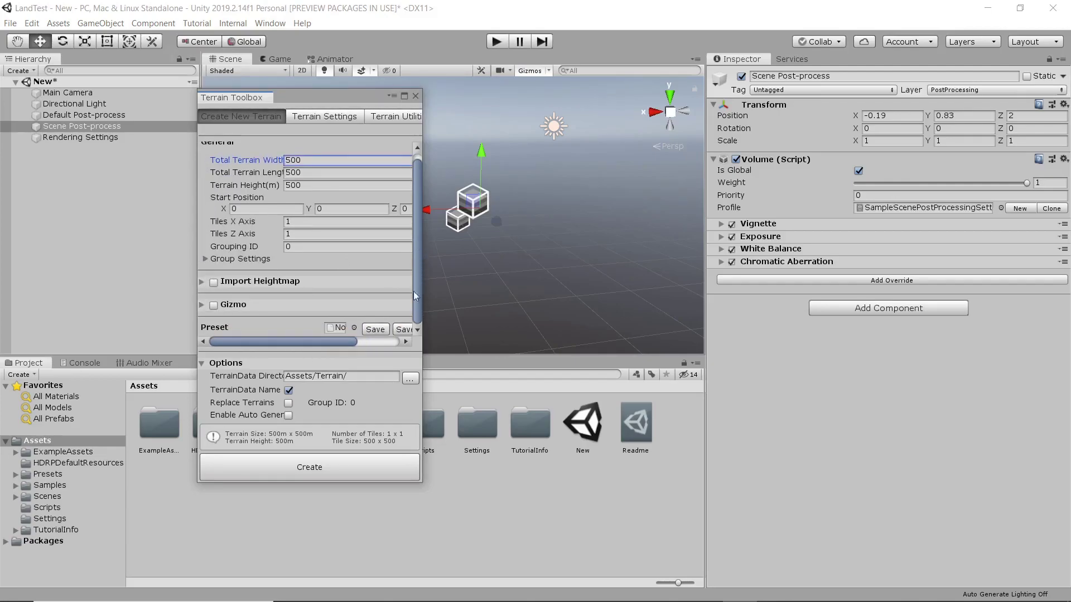
{"action": "left_click_drag", "start_coordinate": [334, 341], "coordinate": [382, 340]}
{"action": "left_click", "coordinate": [321, 119]}
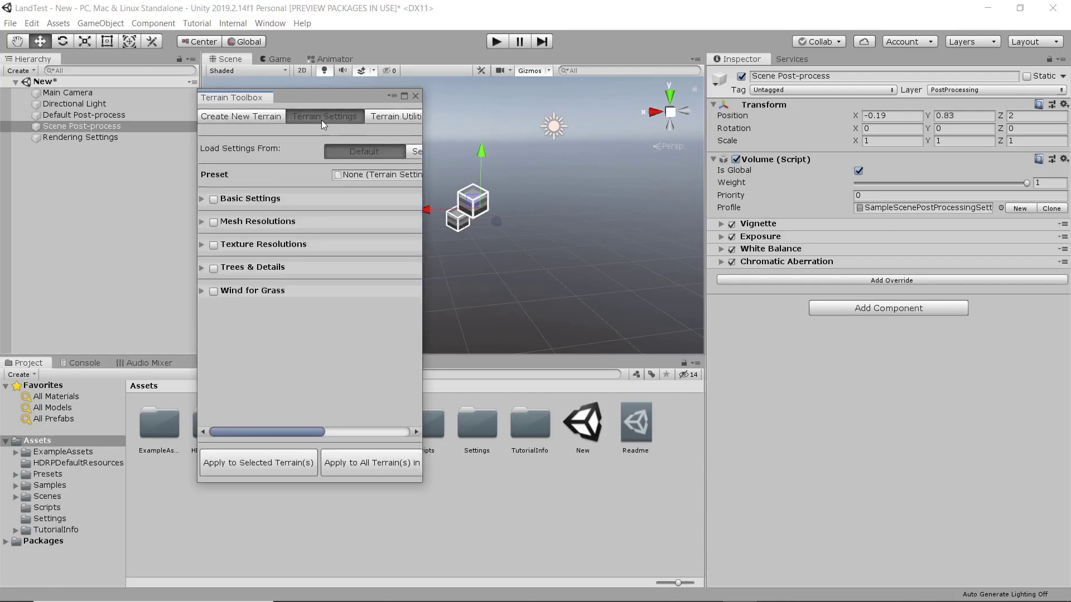
{"action": "left_click", "coordinate": [396, 115]}
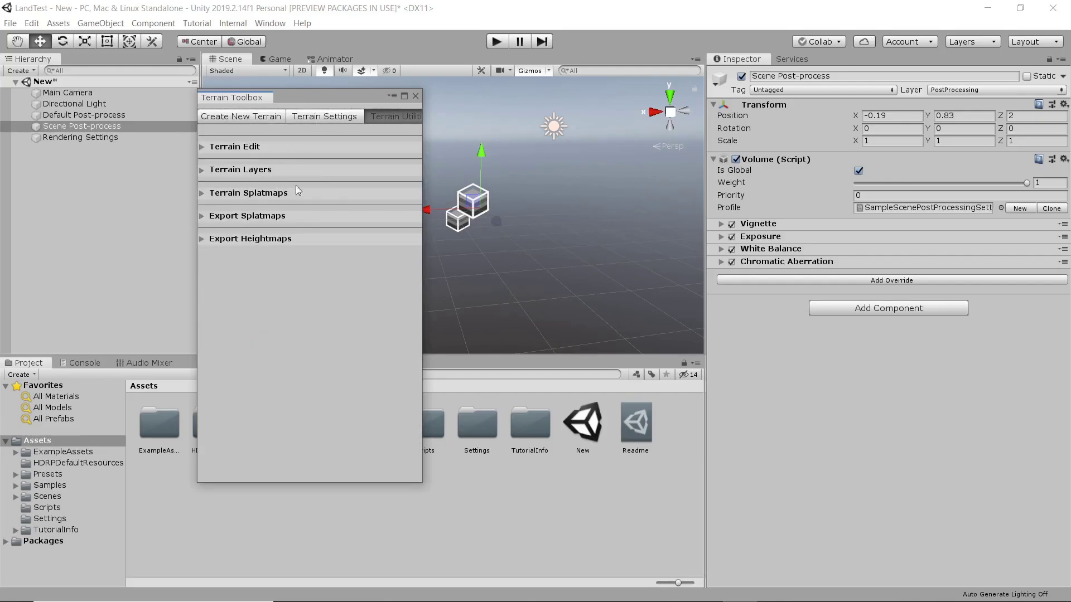
{"action": "left_click", "coordinate": [304, 120]}
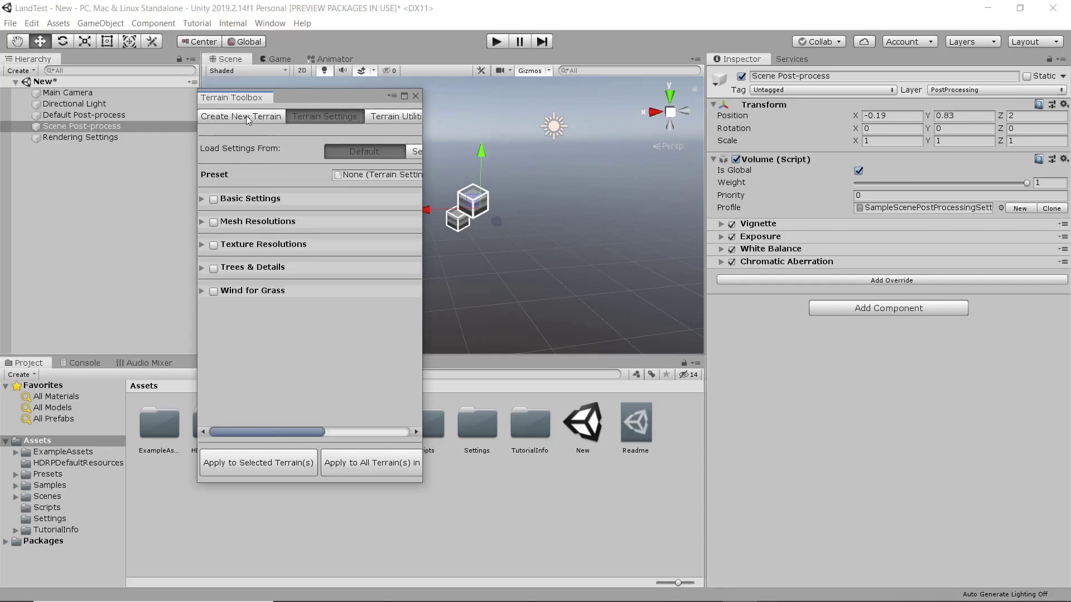
{"action": "left_click", "coordinate": [249, 117]}
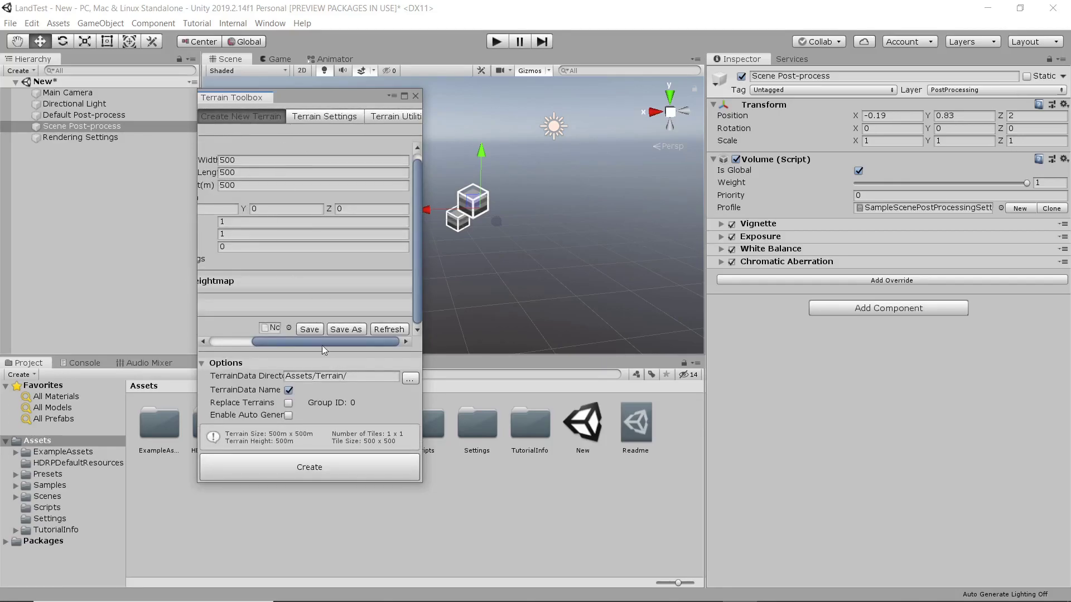
Create a new single-tile terrain with the default 500 m width, length and height, and close the Terrain Toolbox
{"action": "left_click_drag", "start_coordinate": [320, 343], "coordinate": [259, 346]}
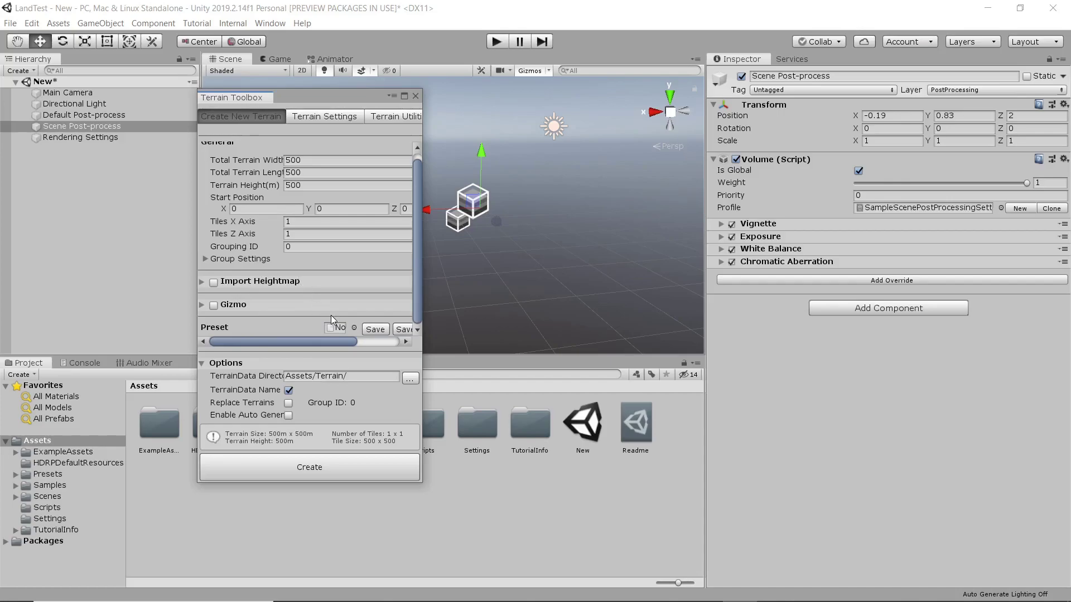
{"action": "left_click", "coordinate": [288, 389]}
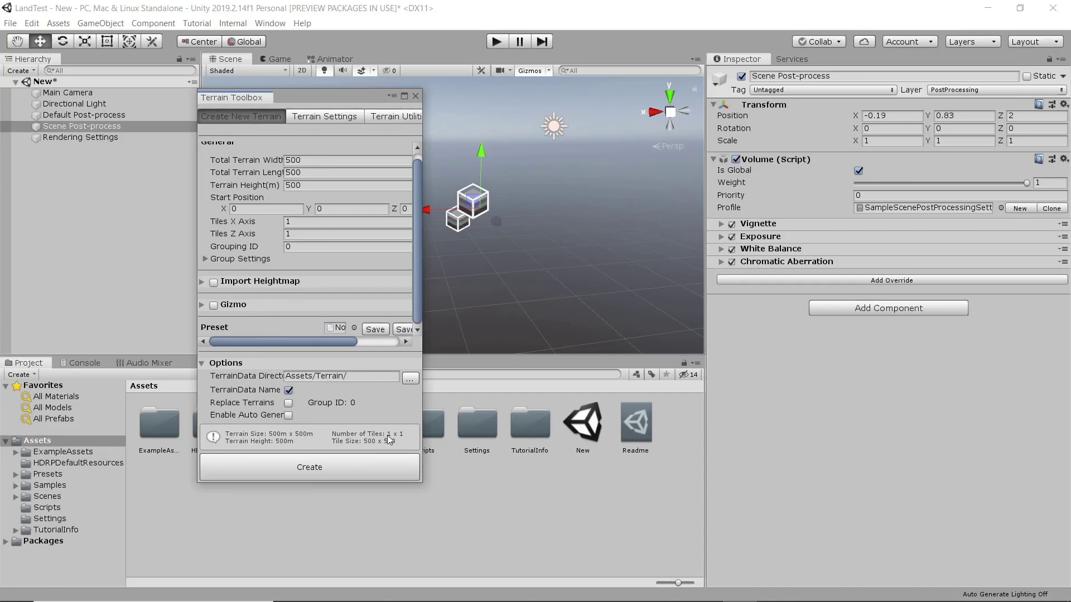
{"action": "left_click", "coordinate": [298, 474]}
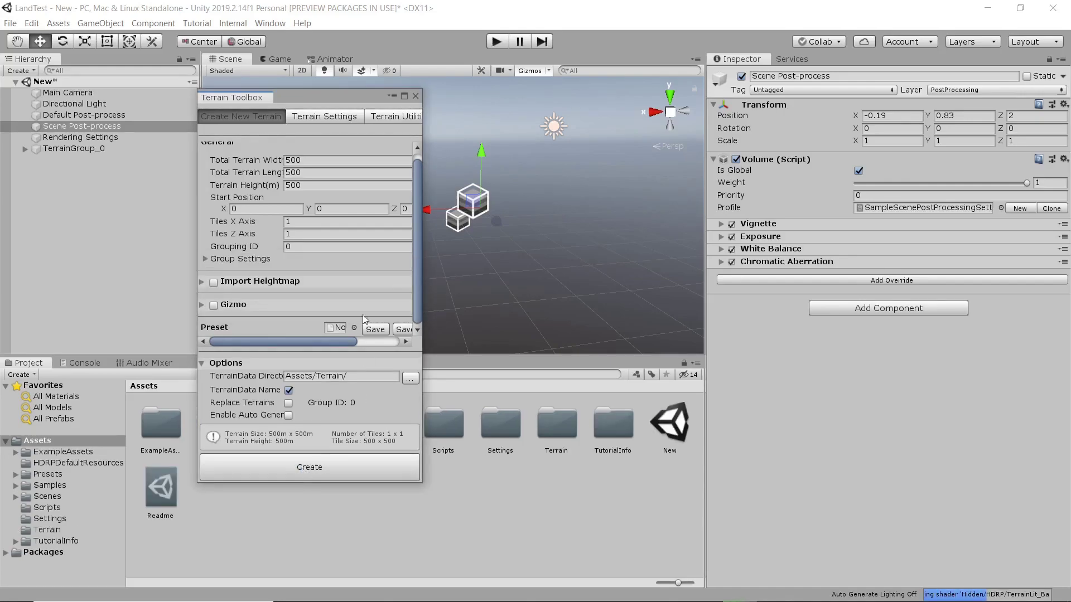
{"action": "left_click", "coordinate": [416, 97]}
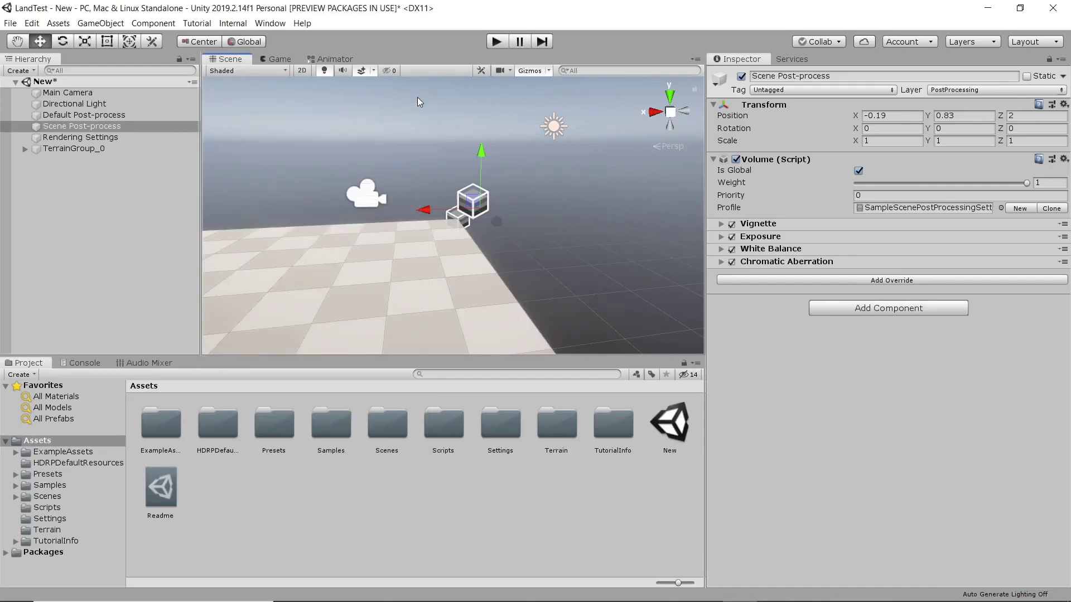
Zoom out and reposition the Scene view to look over the full extent of the new terrain
{"action": "middle_click_drag", "start_coordinate": [245, 266], "coordinate": [461, 244]}
{"action": "scroll", "coordinate": [460, 245], "scroll_direction": "down", "scroll_amount": 10}
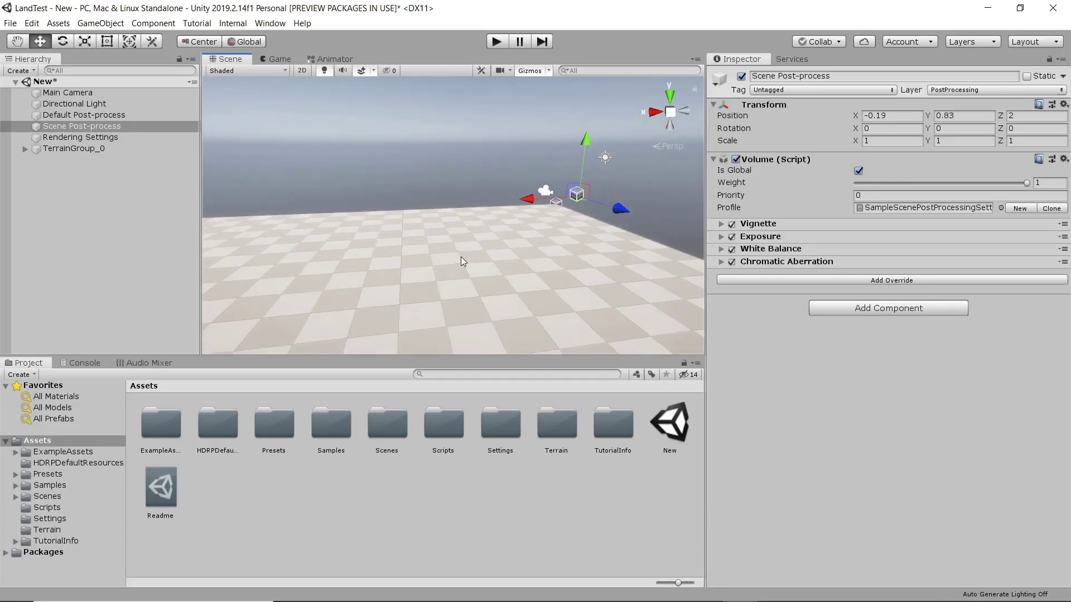
{"action": "scroll", "coordinate": [461, 260], "scroll_direction": "down", "scroll_amount": 4}
{"action": "middle_click_drag", "start_coordinate": [390, 270], "coordinate": [611, 231]}
{"action": "scroll", "coordinate": [520, 243], "scroll_direction": "down", "scroll_amount": 6}
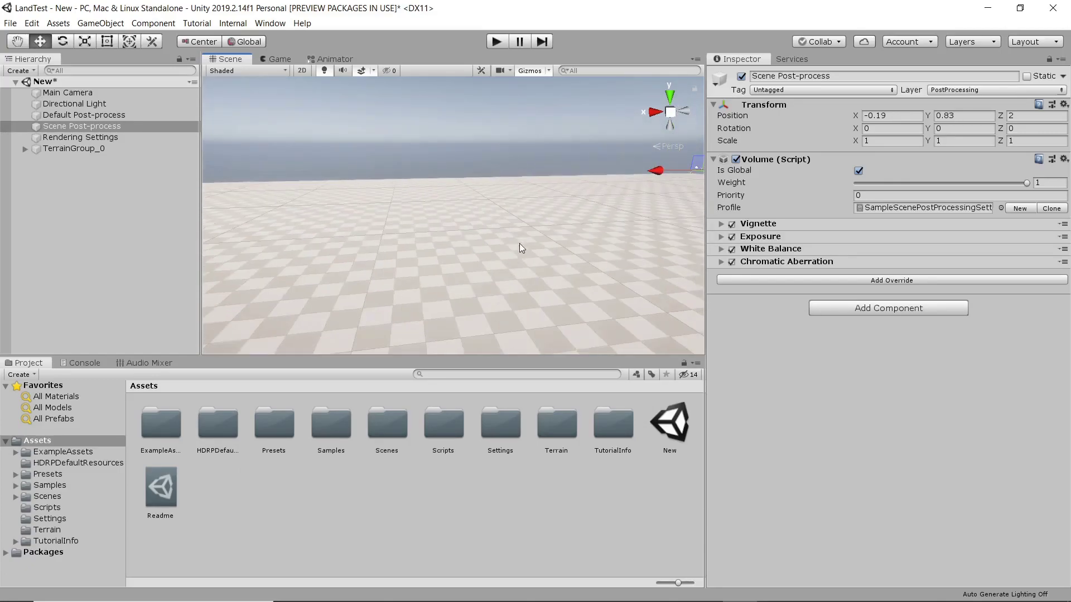
{"action": "scroll", "coordinate": [406, 263], "scroll_direction": "down", "scroll_amount": 8}
{"action": "middle_click_drag", "start_coordinate": [357, 274], "coordinate": [451, 243]}
{"action": "scroll", "coordinate": [451, 243], "scroll_direction": "down", "scroll_amount": 2}
{"action": "scroll", "coordinate": [445, 250], "scroll_direction": "down", "scroll_amount": 10}
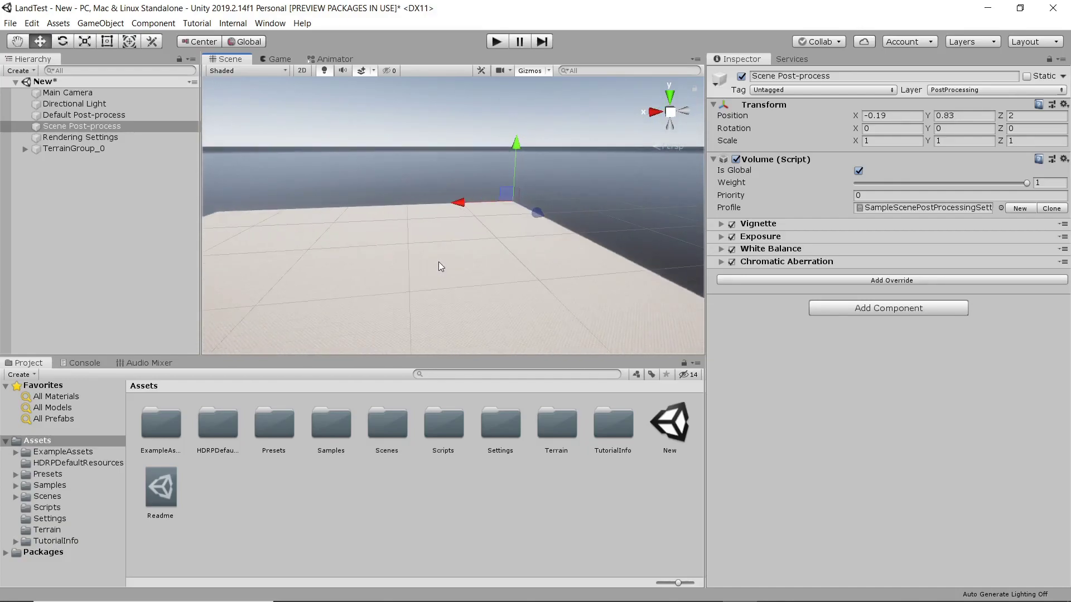
{"action": "right_click_drag", "start_coordinate": [437, 262], "coordinate": [491, 259]}
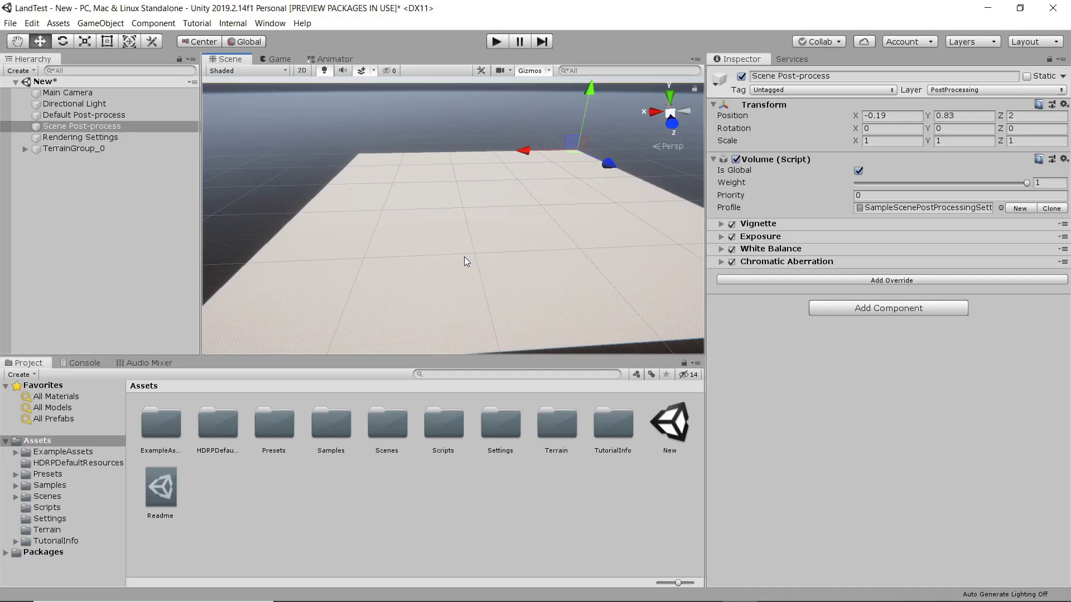
Select the terrain tile under TerrainGroup_0 and switch its terrain painting tool to Paint Texture
{"action": "left_click", "coordinate": [464, 257]}
{"action": "middle_click_drag", "start_coordinate": [601, 226], "coordinate": [546, 241]}
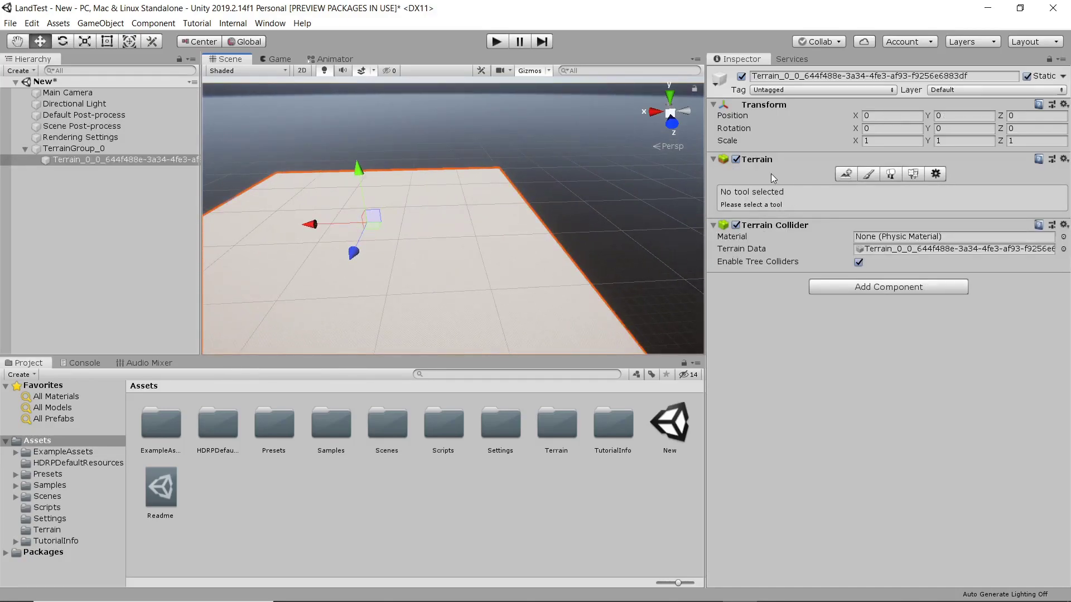
{"action": "mouse_move", "coordinate": [468, 267]}
{"action": "right_mouse_down"}
{"action": "mouse_move", "coordinate": [402, 299]}
{"action": "mouse_move", "coordinate": [387, 282]}
{"action": "mouse_move", "coordinate": [429, 274]}
{"action": "mouse_move", "coordinate": [425, 238]}
{"action": "mouse_move", "coordinate": [518, 209]}
{"action": "mouse_move", "coordinate": [544, 186]}
{"action": "mouse_move", "coordinate": [504, 201]}
{"action": "mouse_move", "coordinate": [517, 210]}
{"action": "right_mouse_up"}
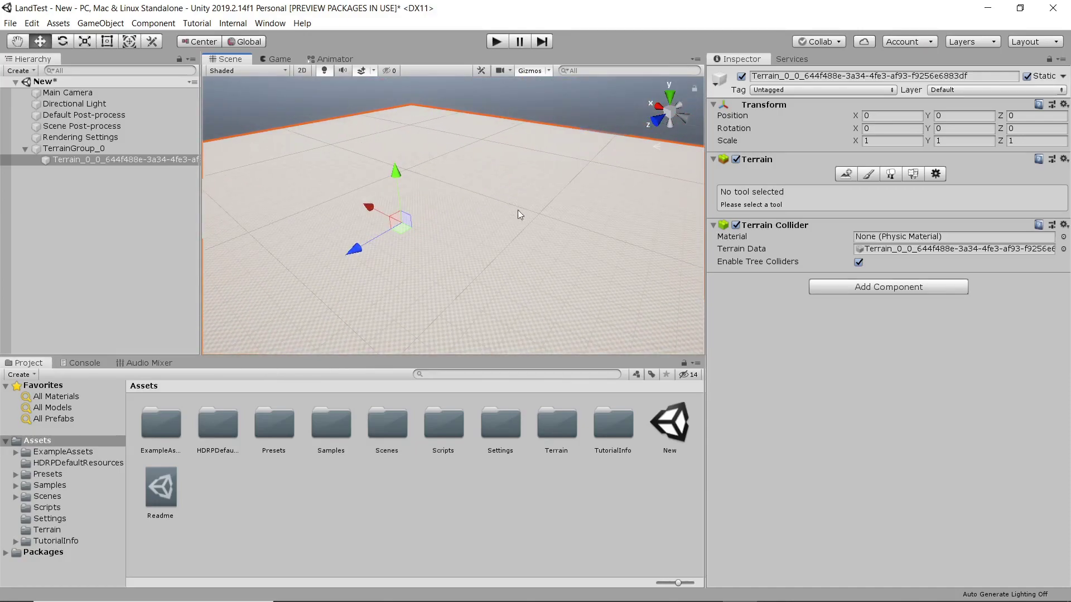
{"action": "left_click", "coordinate": [875, 177]}
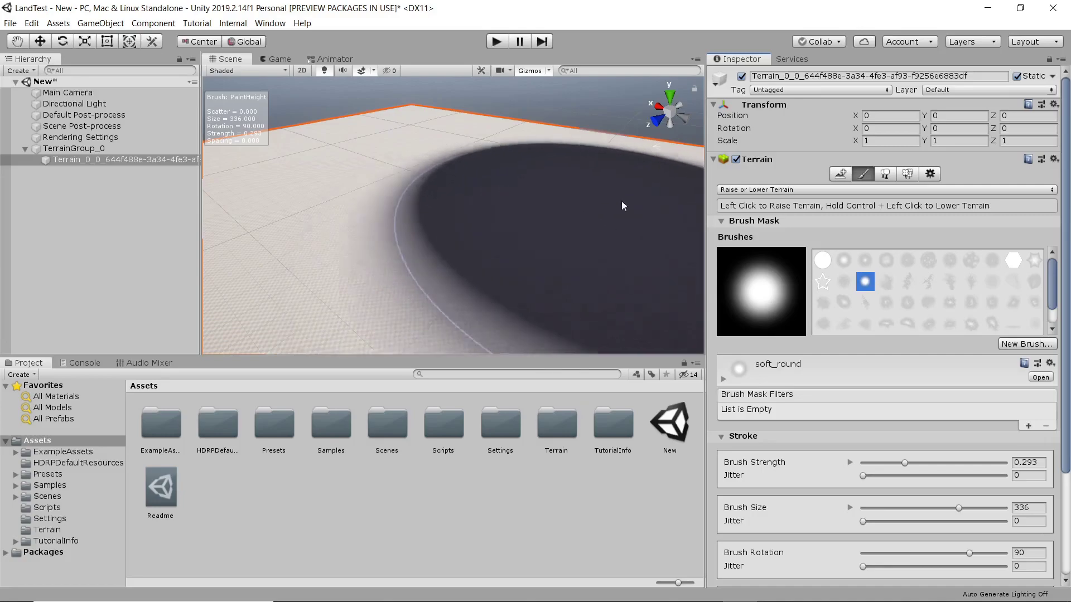
{"action": "left_click", "coordinate": [775, 190]}
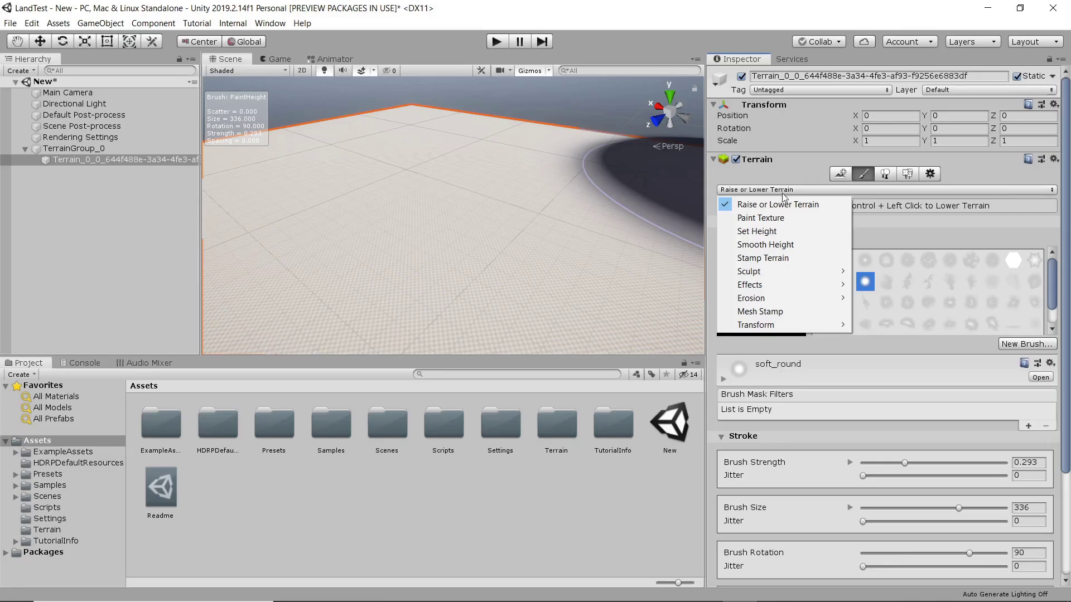
{"action": "left_click", "coordinate": [791, 219]}
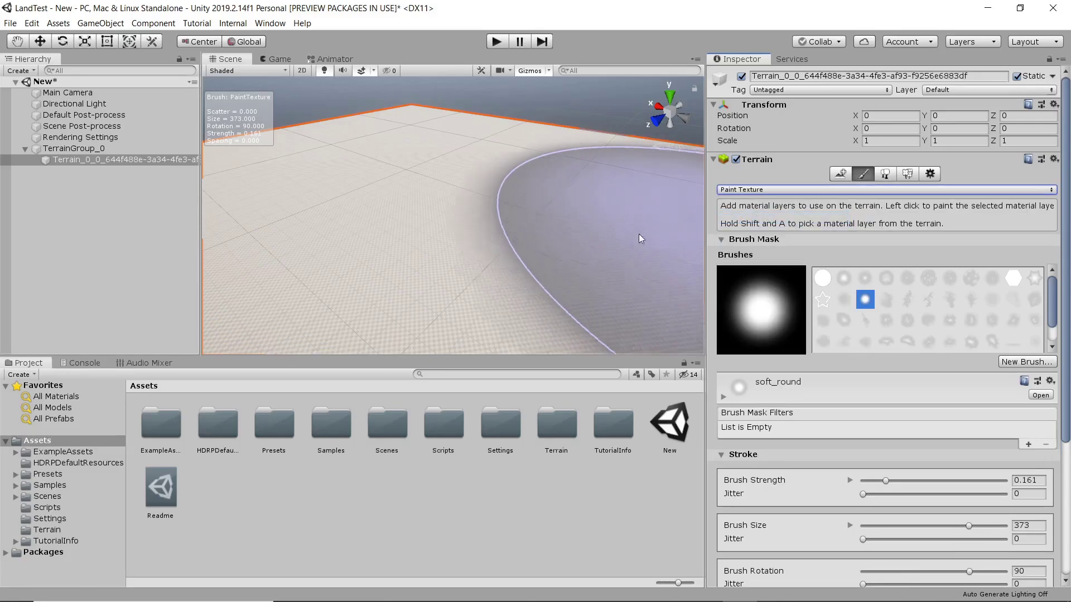
Expand the Paint Texture tool's layer settings and briefly inspect the terrain's material
{"action": "left_click_drag", "start_coordinate": [1065, 341], "coordinate": [1067, 485]}
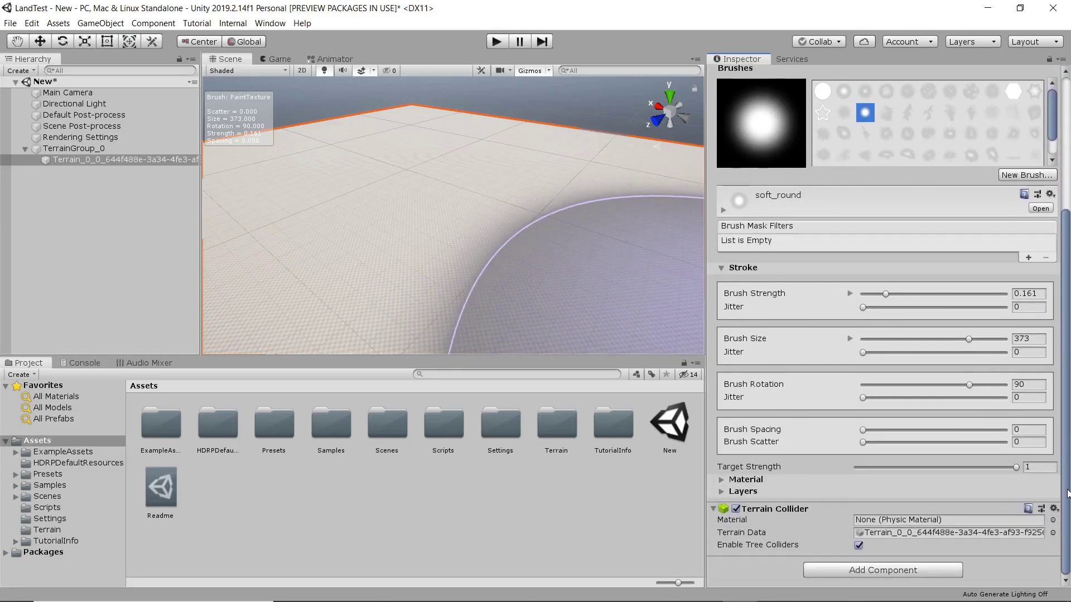
{"action": "left_click", "coordinate": [720, 492]}
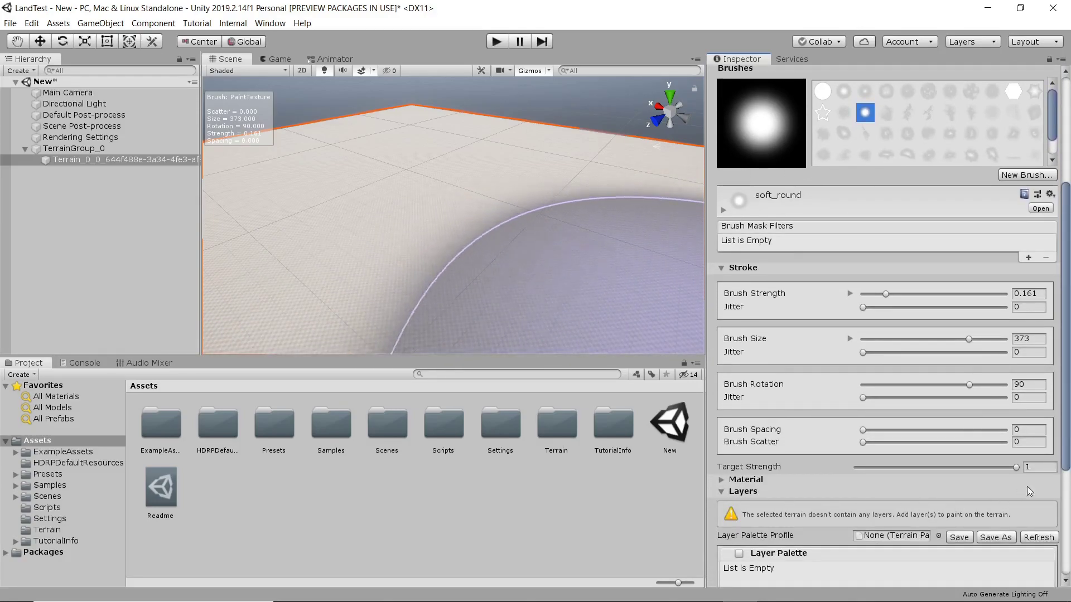
{"action": "left_click_drag", "start_coordinate": [1066, 453], "coordinate": [1067, 517]}
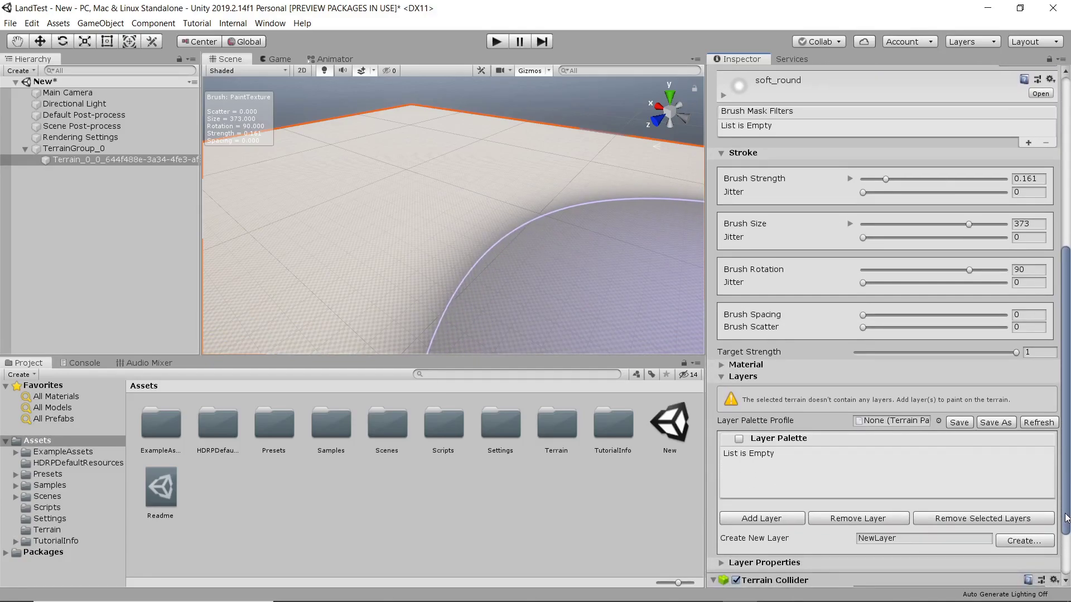
{"action": "left_click", "coordinate": [721, 365]}
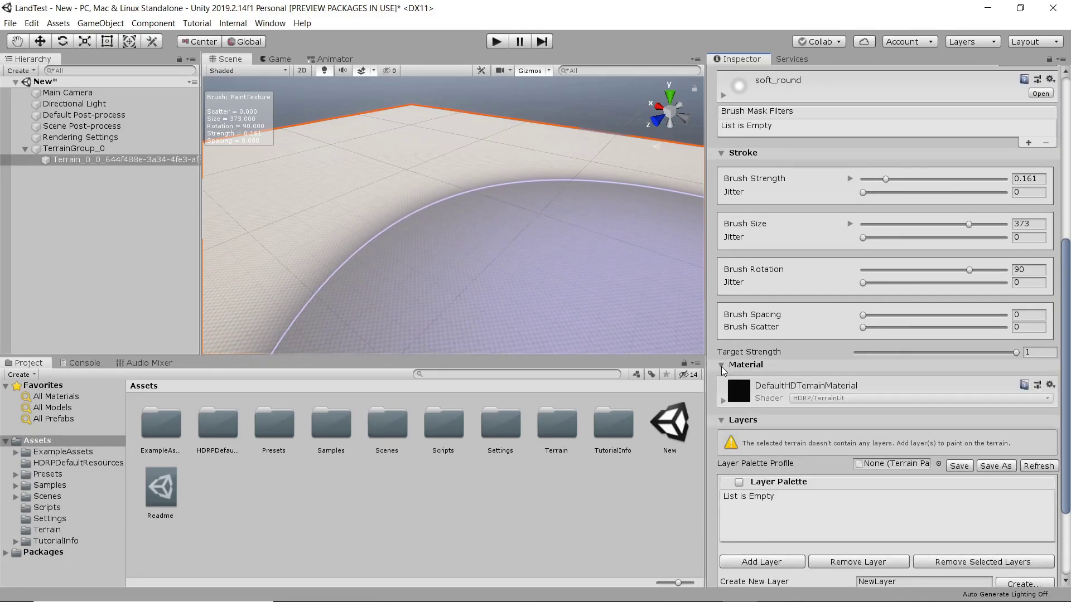
{"action": "left_click", "coordinate": [721, 365]}
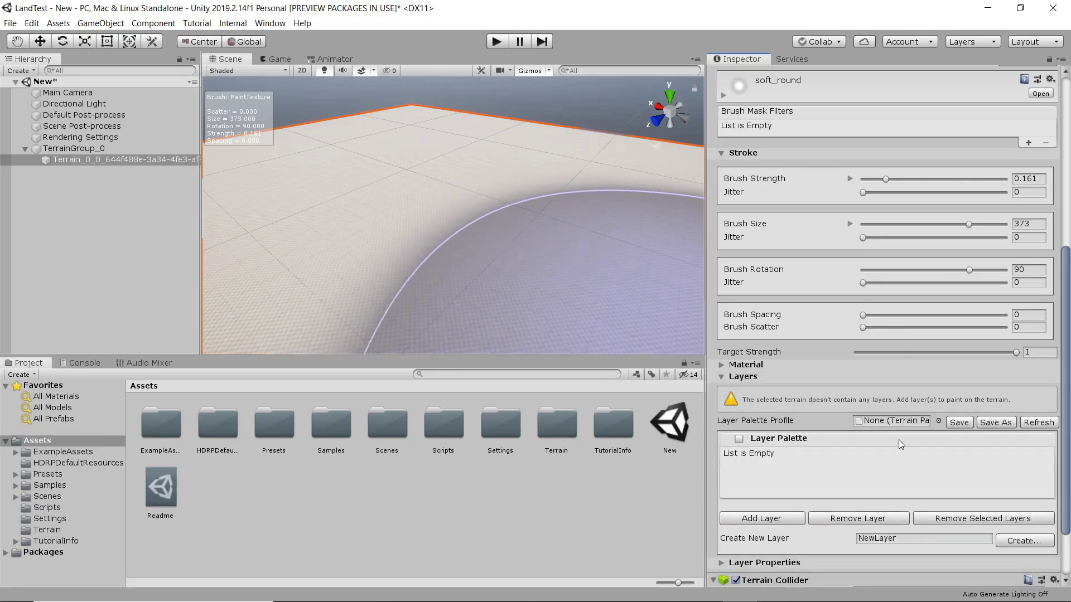
Check the available layer palette profiles and add the dirt terrain layer to the terrain's empty layer palette
{"action": "left_click", "coordinate": [937, 422]}
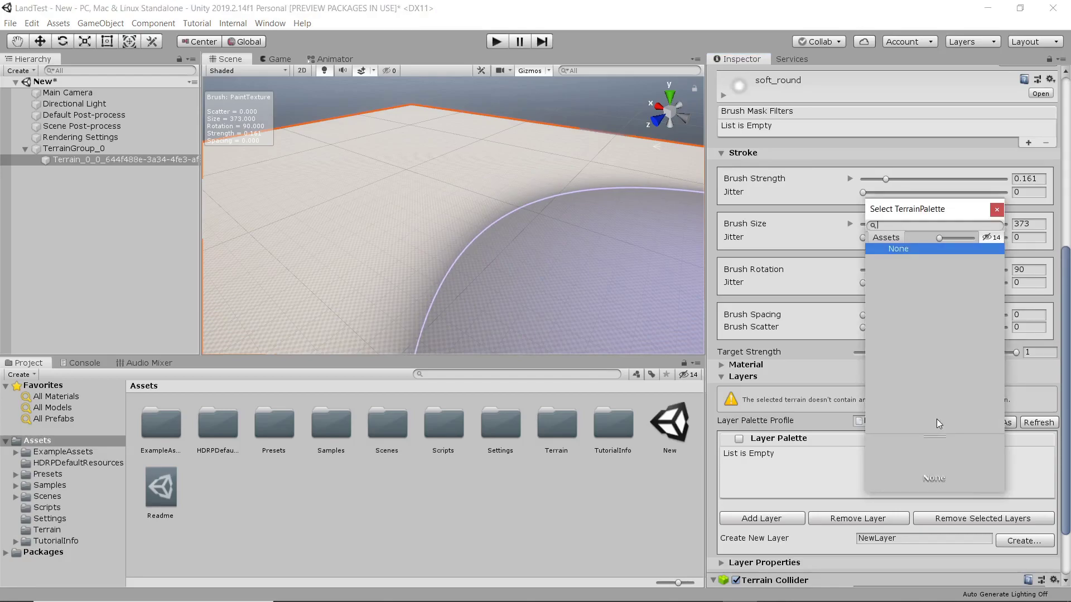
{"action": "left_click", "coordinate": [803, 434]}
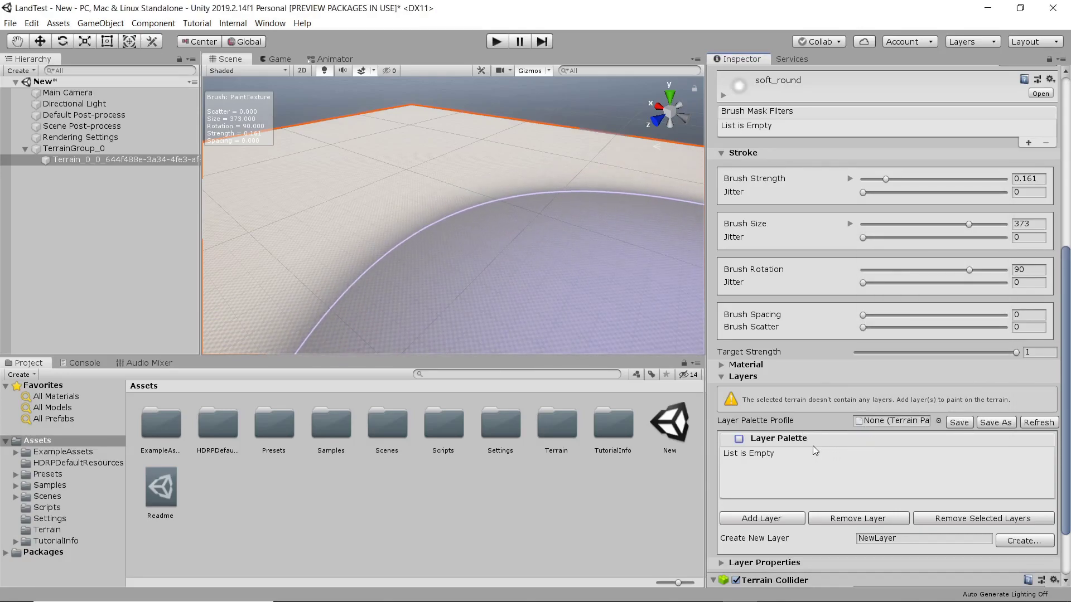
{"action": "scroll", "coordinate": [812, 446], "scroll_direction": "down", "scroll_amount": 3}
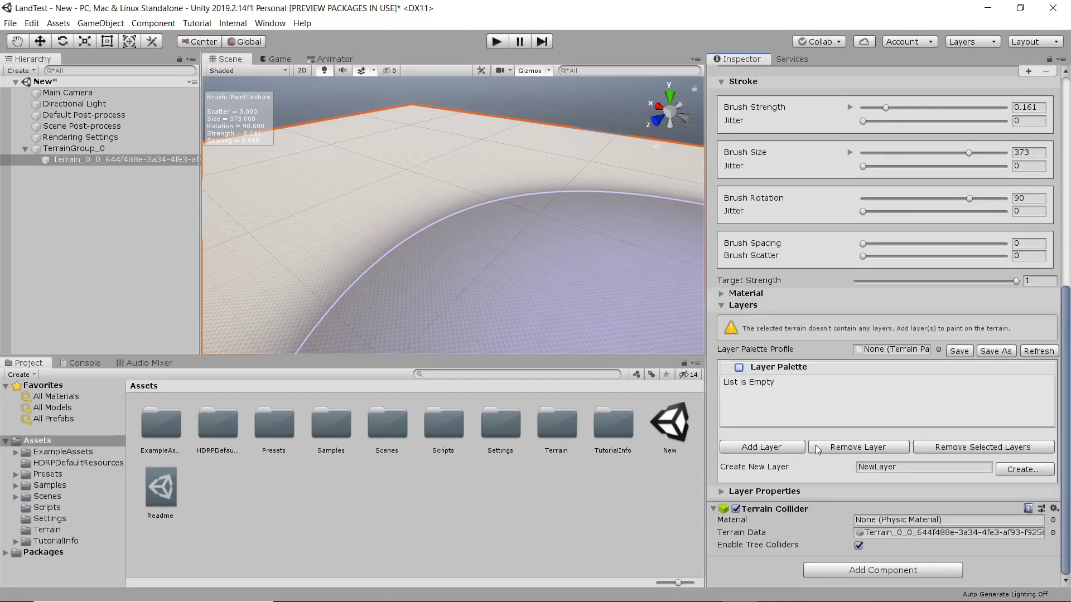
{"action": "left_click", "coordinate": [761, 448]}
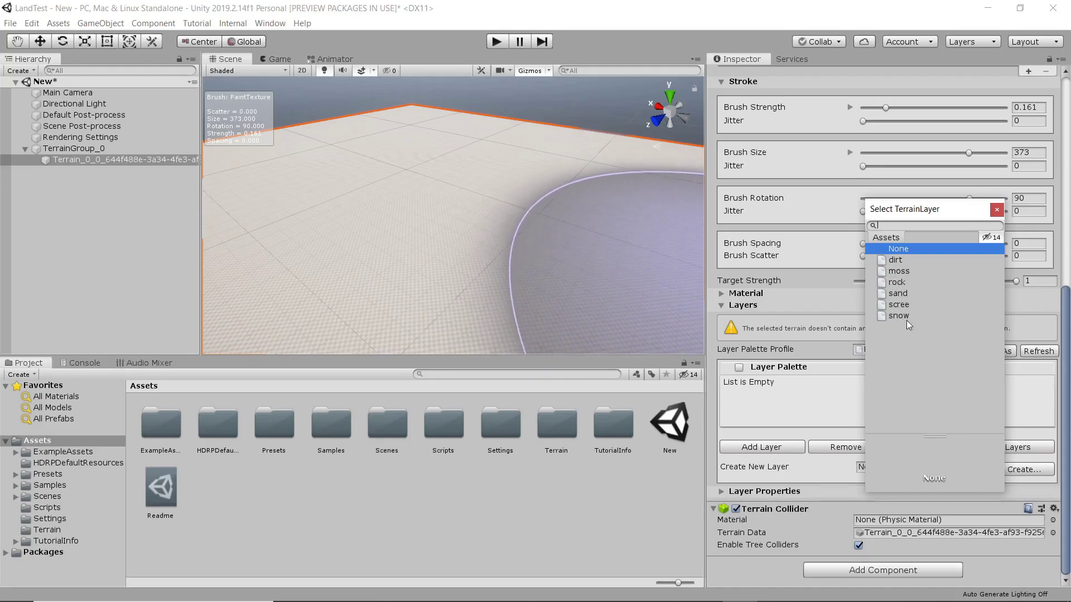
{"action": "left_click", "coordinate": [902, 261]}
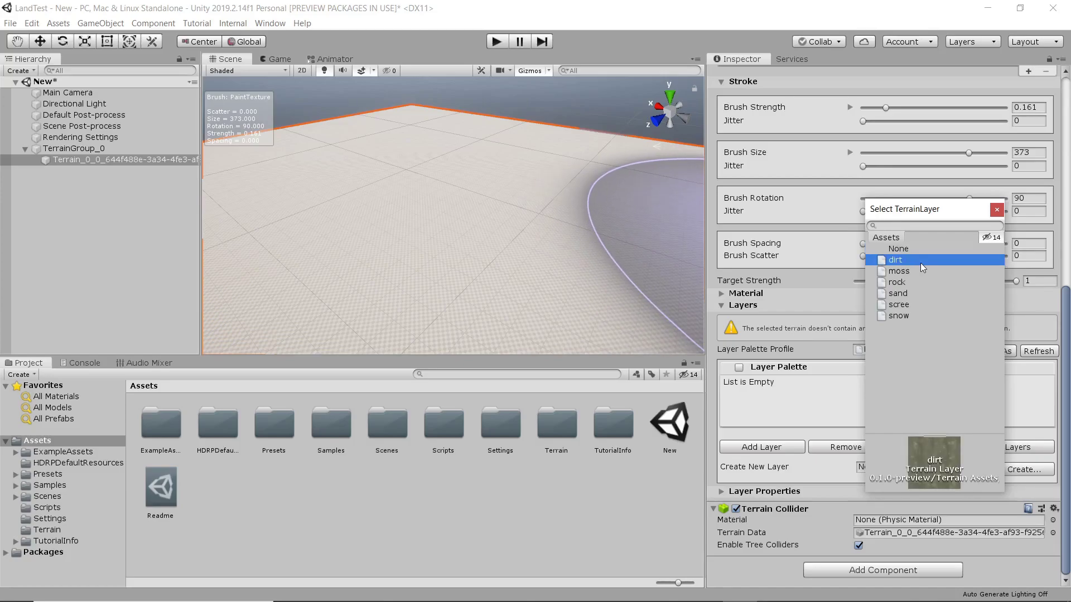
{"action": "double_click", "coordinate": [909, 261]}
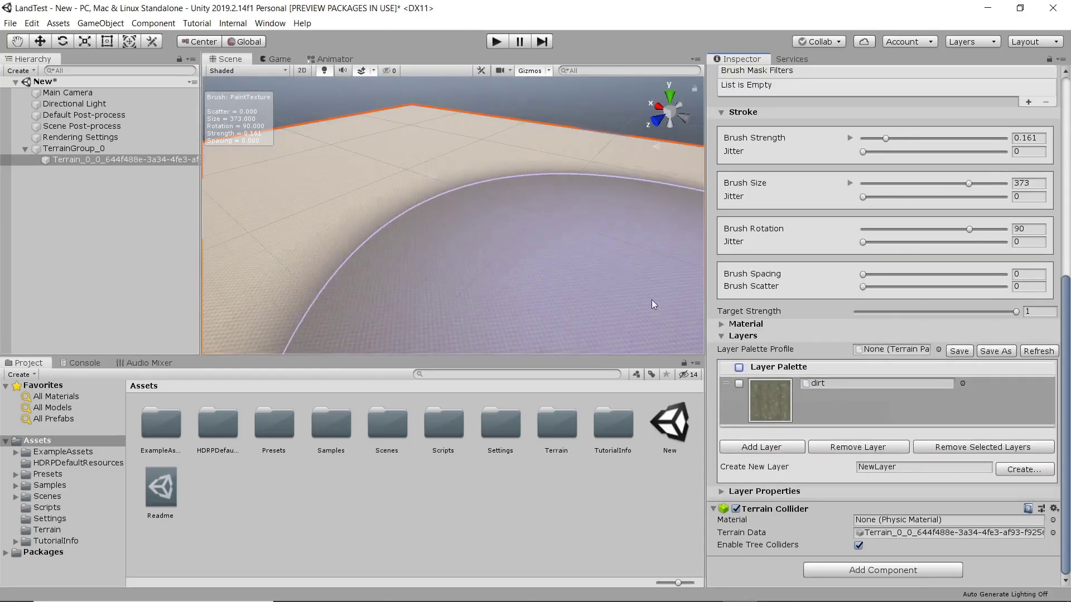
Add the rock terrain layer to the layer palette beneath dirt
{"action": "scroll", "coordinate": [483, 269], "scroll_direction": "down", "scroll_amount": 4}
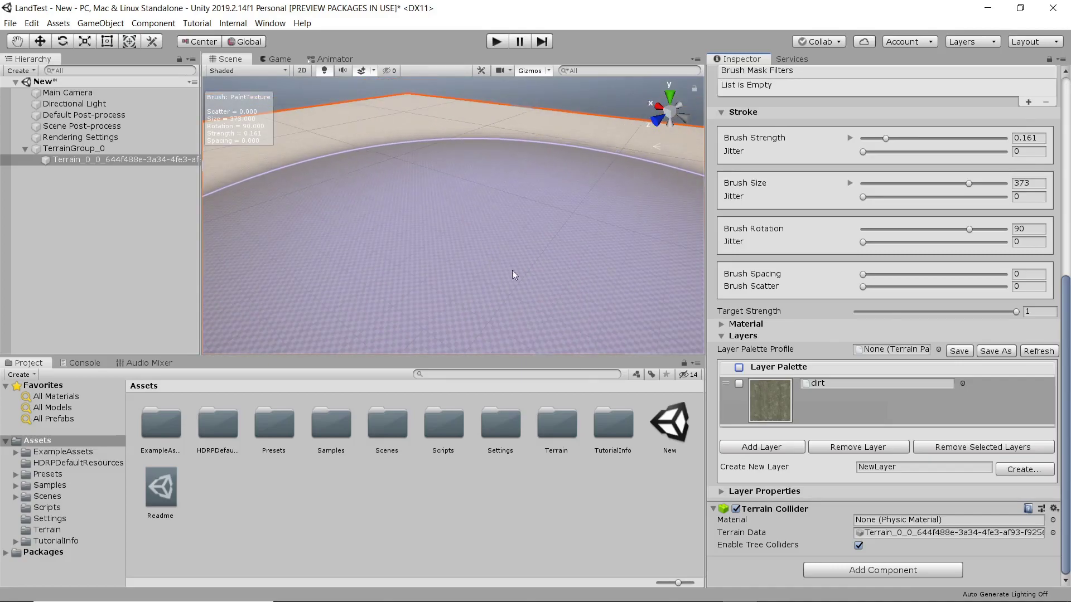
{"action": "scroll", "coordinate": [458, 192], "scroll_direction": "down", "scroll_amount": 3}
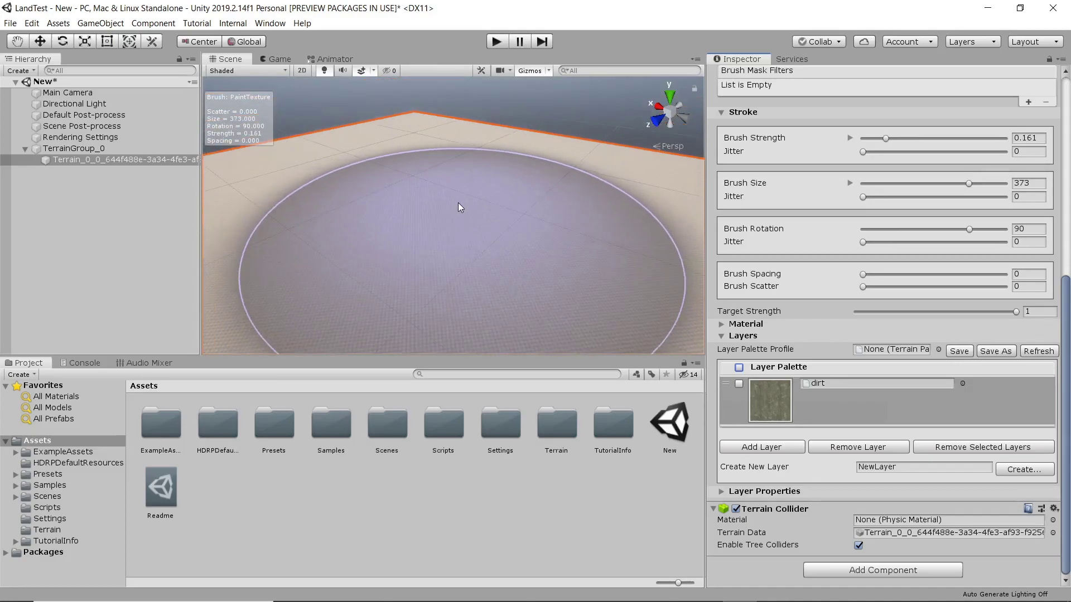
{"action": "middle_click_drag", "start_coordinate": [416, 249], "coordinate": [451, 220]}
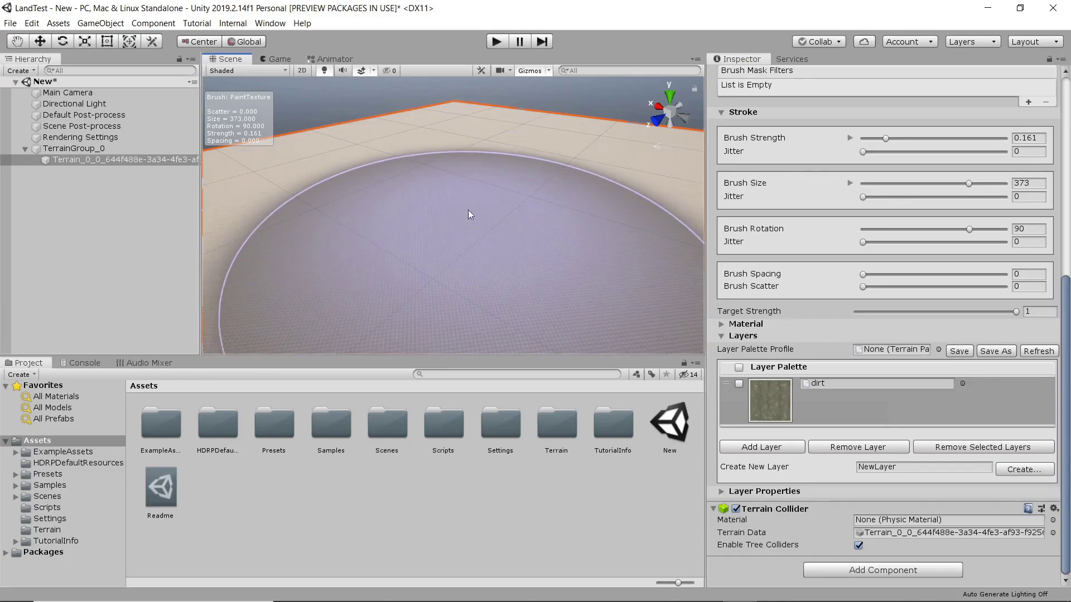
{"action": "scroll", "coordinate": [439, 213], "scroll_direction": "down", "scroll_amount": 3}
{"action": "scroll", "coordinate": [477, 232], "scroll_direction": "up", "scroll_amount": 2}
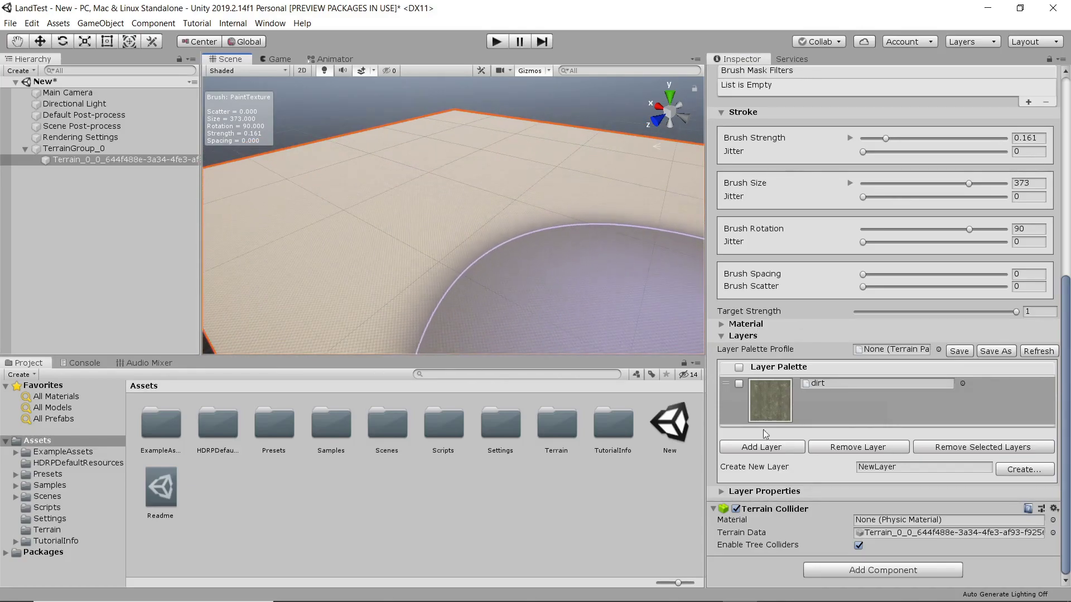
{"action": "left_click", "coordinate": [767, 450]}
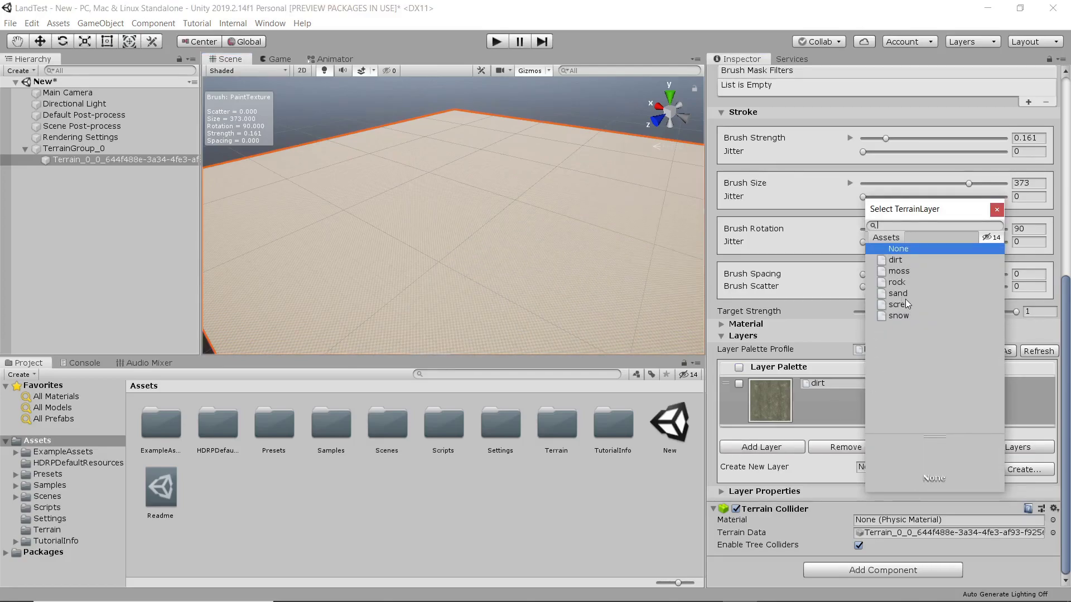
{"action": "left_click", "coordinate": [910, 284]}
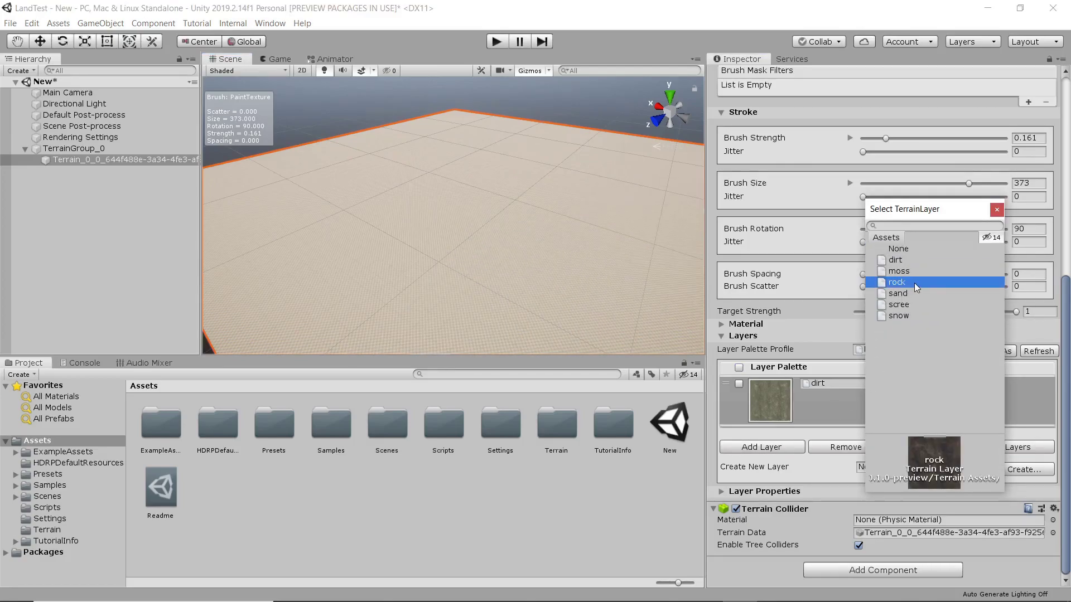
{"action": "double_click", "coordinate": [914, 282]}
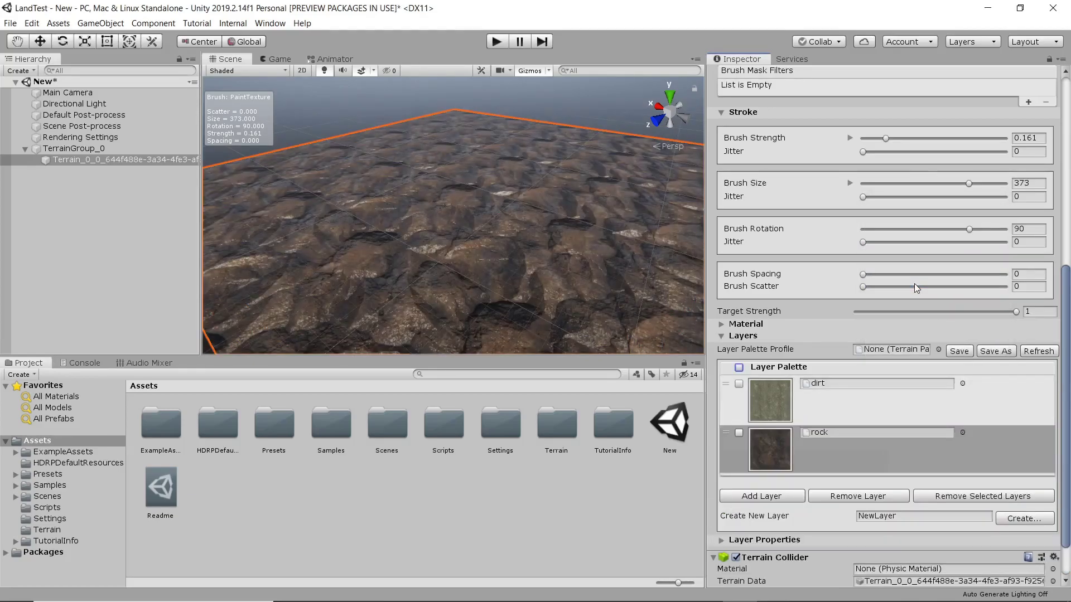
Paint the dirt layer over the middle of the rocky terrain using the terrainstamp_canyon02 brush mask
{"action": "scroll", "coordinate": [462, 152], "scroll_direction": "up", "scroll_amount": 5}
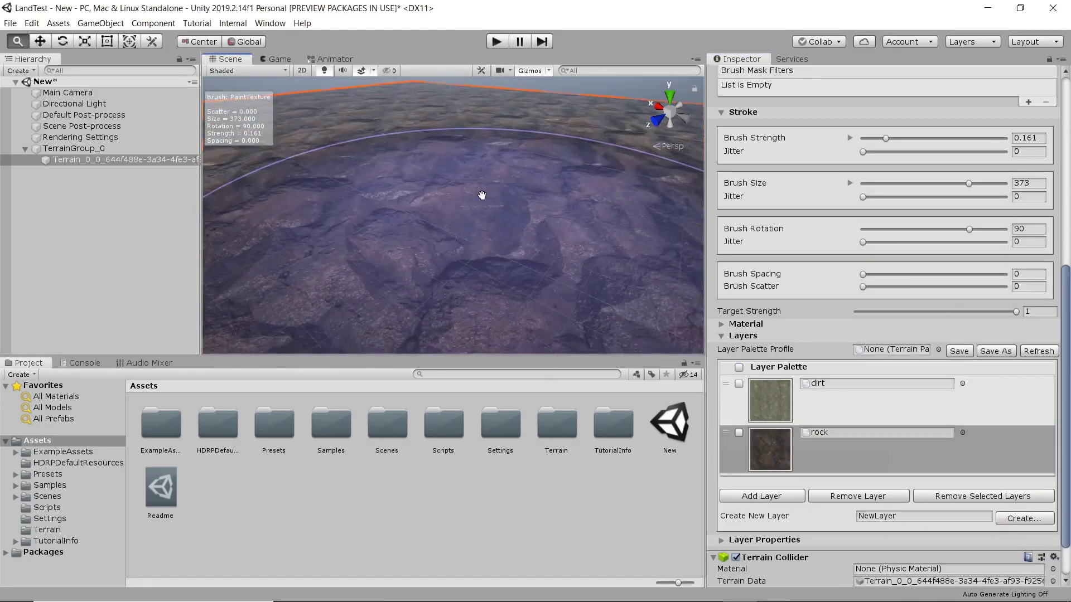
{"action": "scroll", "coordinate": [466, 170], "scroll_direction": "down", "scroll_amount": 8}
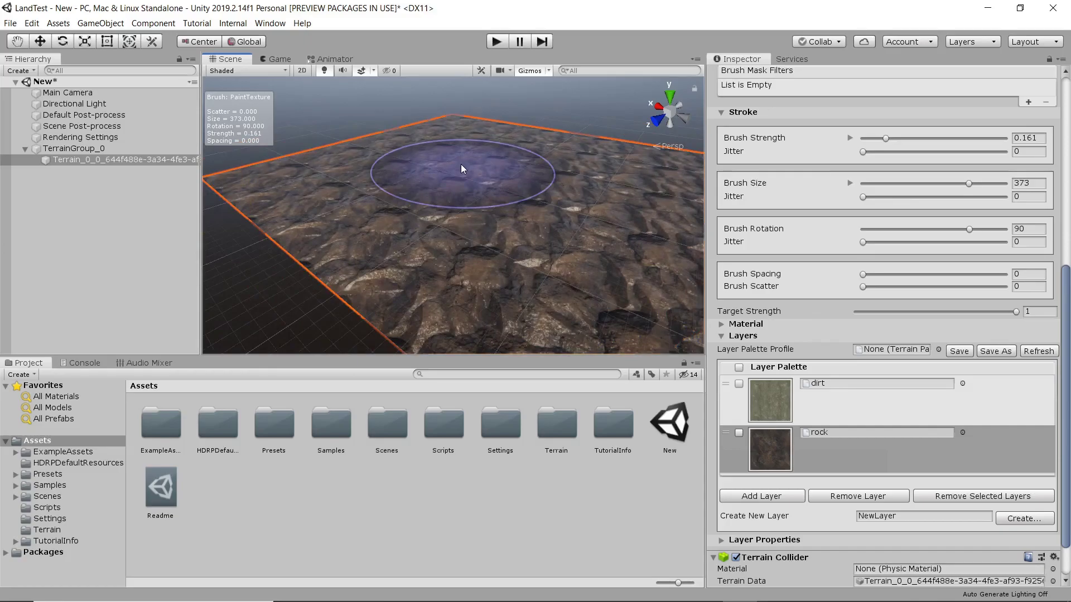
{"action": "left_click", "coordinate": [777, 410]}
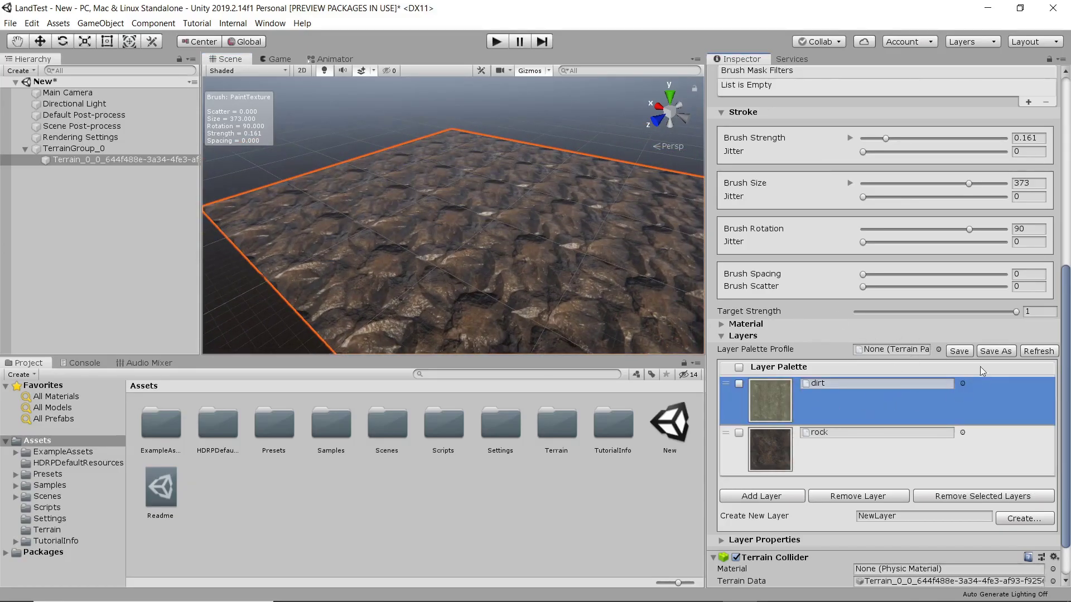
{"action": "middle_click_drag", "start_coordinate": [476, 189], "coordinate": [474, 220]}
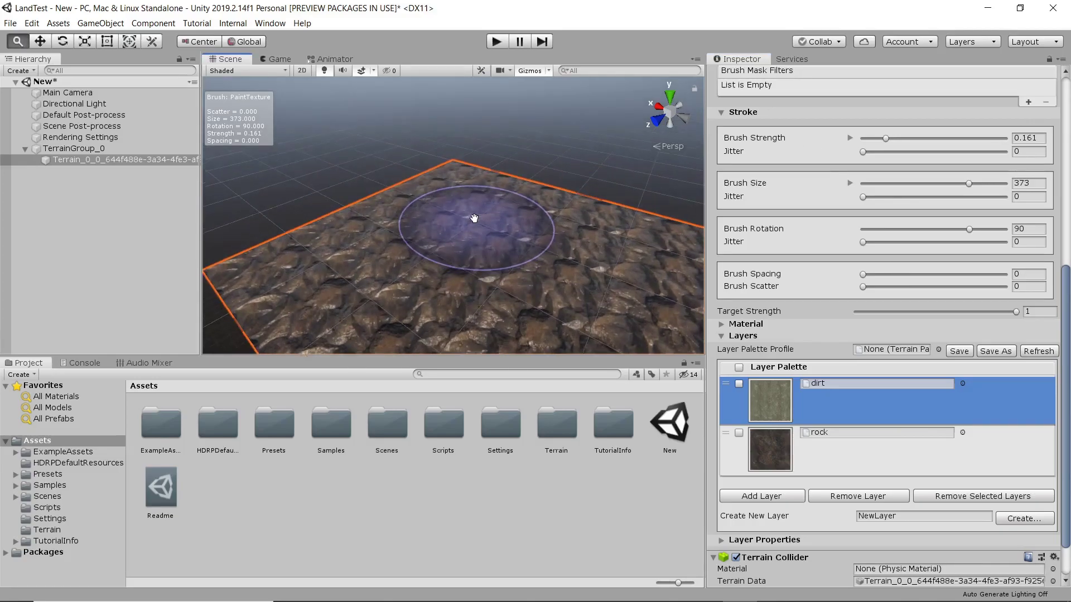
{"action": "scroll", "coordinate": [830, 218], "scroll_direction": "up", "scroll_amount": 10}
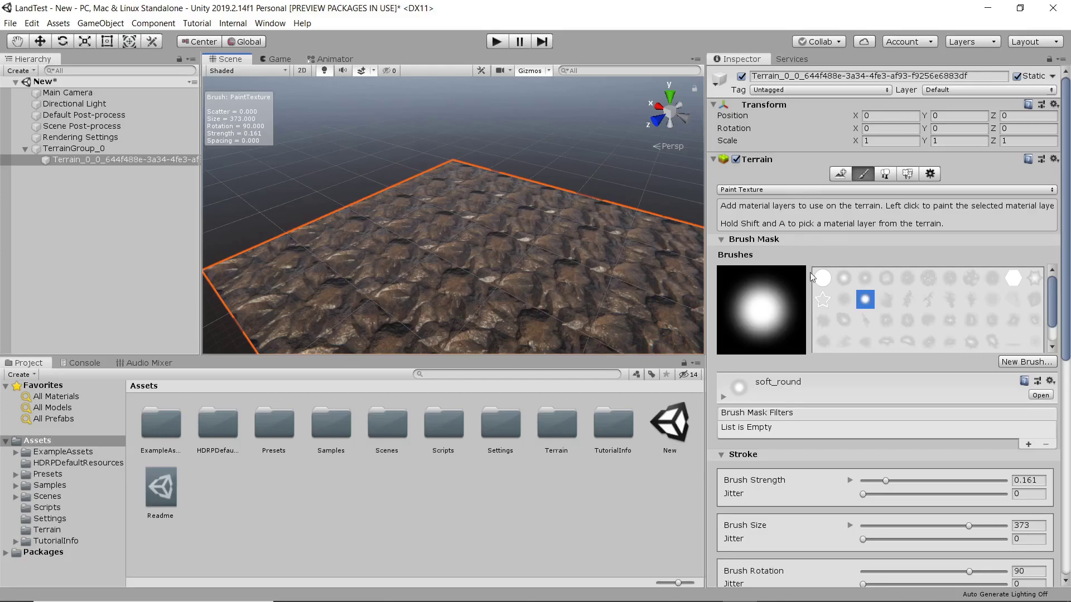
{"action": "scroll", "coordinate": [948, 307], "scroll_direction": "down", "scroll_amount": 2}
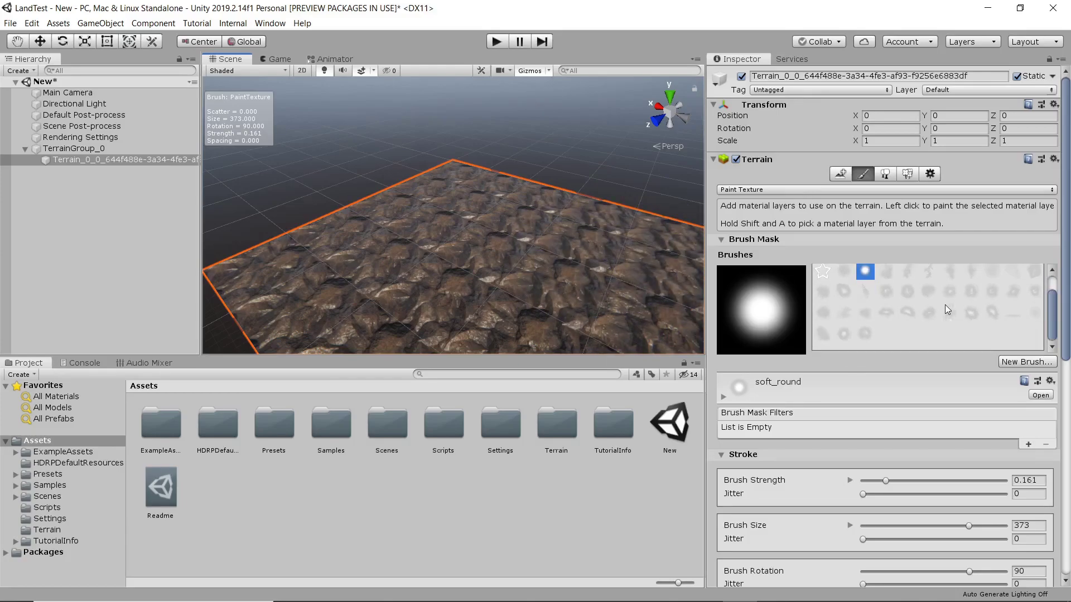
{"action": "scroll", "coordinate": [912, 303], "scroll_direction": "up", "scroll_amount": 2}
{"action": "left_click", "coordinate": [911, 304]}
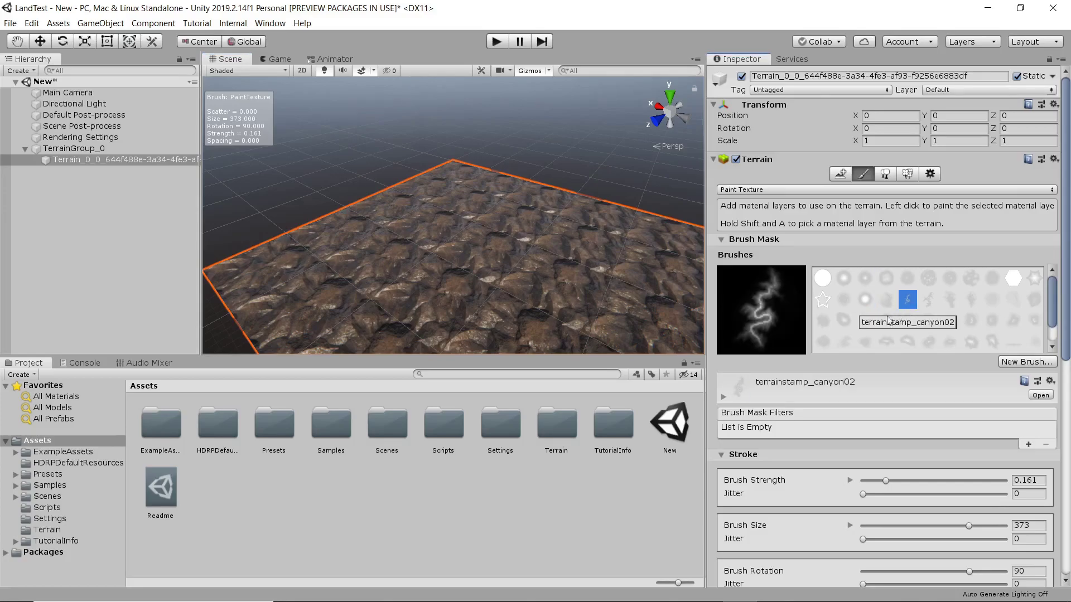
{"action": "scroll", "coordinate": [552, 271], "scroll_direction": "down", "scroll_amount": 1}
{"action": "mouse_move", "coordinate": [487, 283]}
{"action": "left_mouse_down"}
{"action": "mouse_move", "coordinate": [514, 245]}
{"action": "mouse_move", "coordinate": [447, 272]}
{"action": "mouse_move", "coordinate": [492, 307]}
{"action": "mouse_move", "coordinate": [533, 243]}
{"action": "mouse_move", "coordinate": [501, 300]}
{"action": "left_mouse_up"}
{"action": "scroll", "coordinate": [501, 300], "scroll_direction": "down", "scroll_amount": 1}
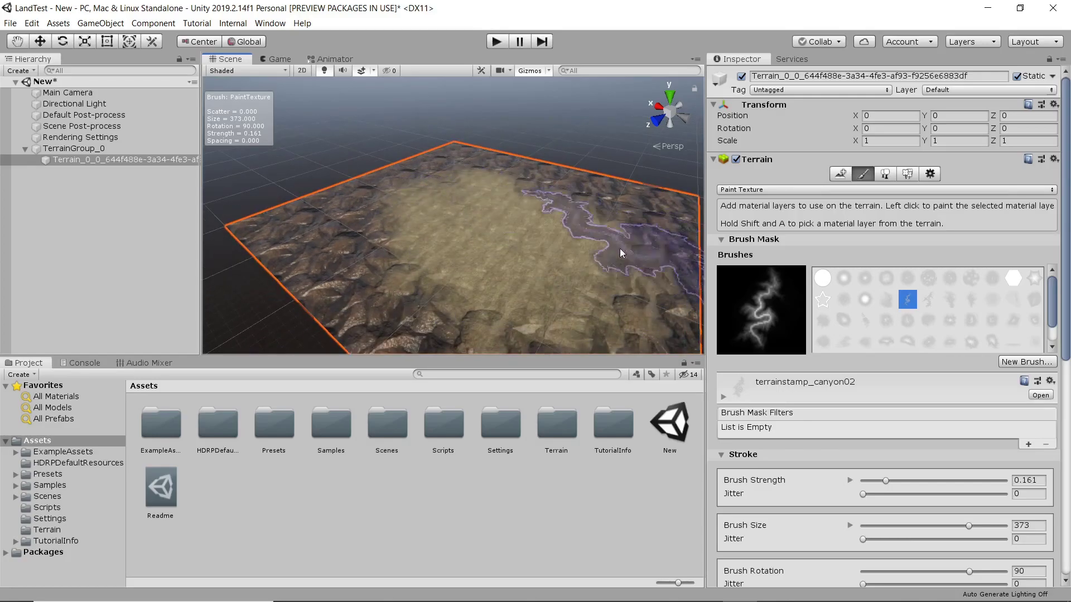
Paint patches of the rock layer onto the dirt area using the terrainstamp_island01 brush mask
{"action": "scroll", "coordinate": [532, 241], "scroll_direction": "up", "scroll_amount": 2}
{"action": "scroll", "coordinate": [536, 239], "scroll_direction": "up", "scroll_amount": 4}
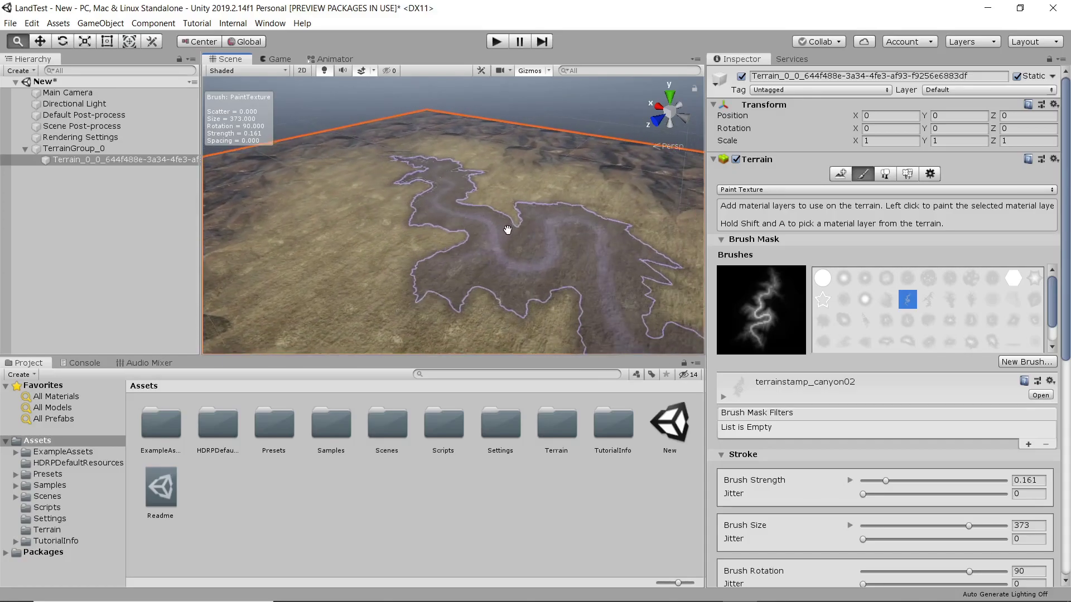
{"action": "left_click", "coordinate": [865, 322]}
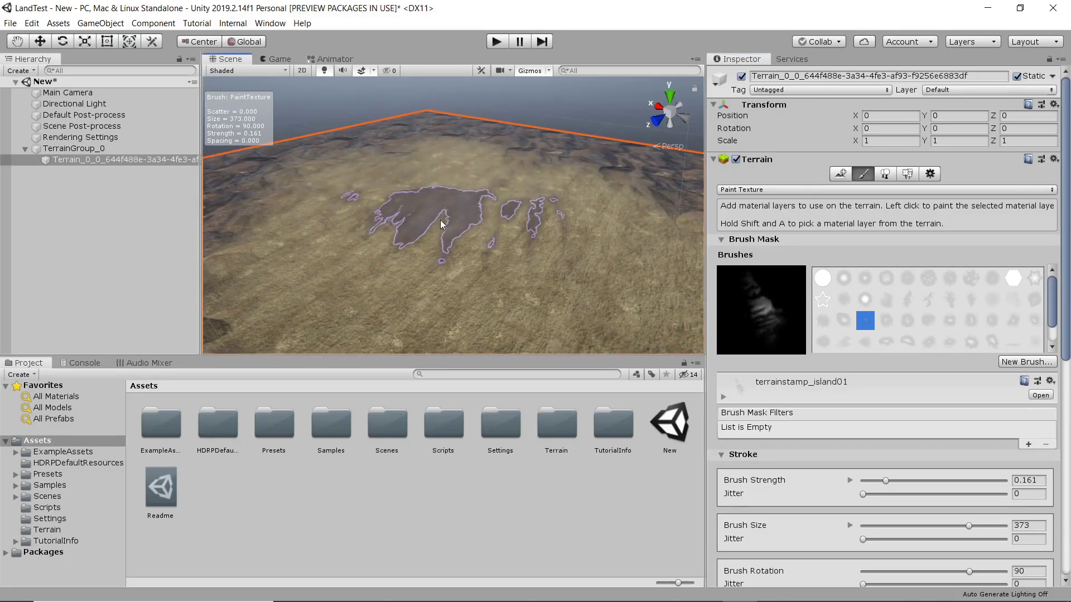
{"action": "scroll", "coordinate": [924, 508], "scroll_direction": "down", "scroll_amount": 10}
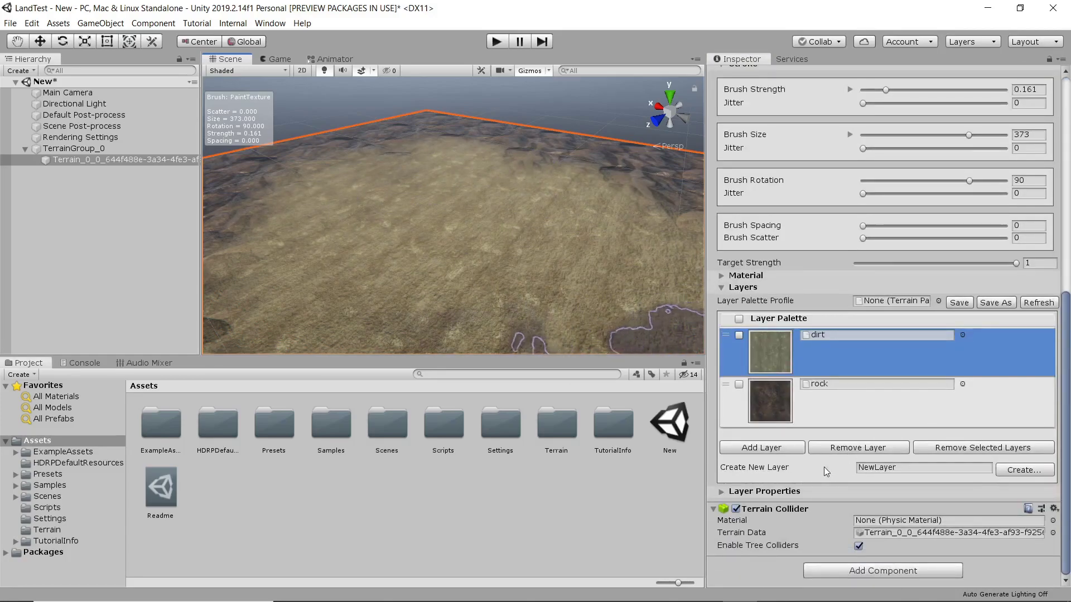
{"action": "left_click", "coordinate": [787, 406]}
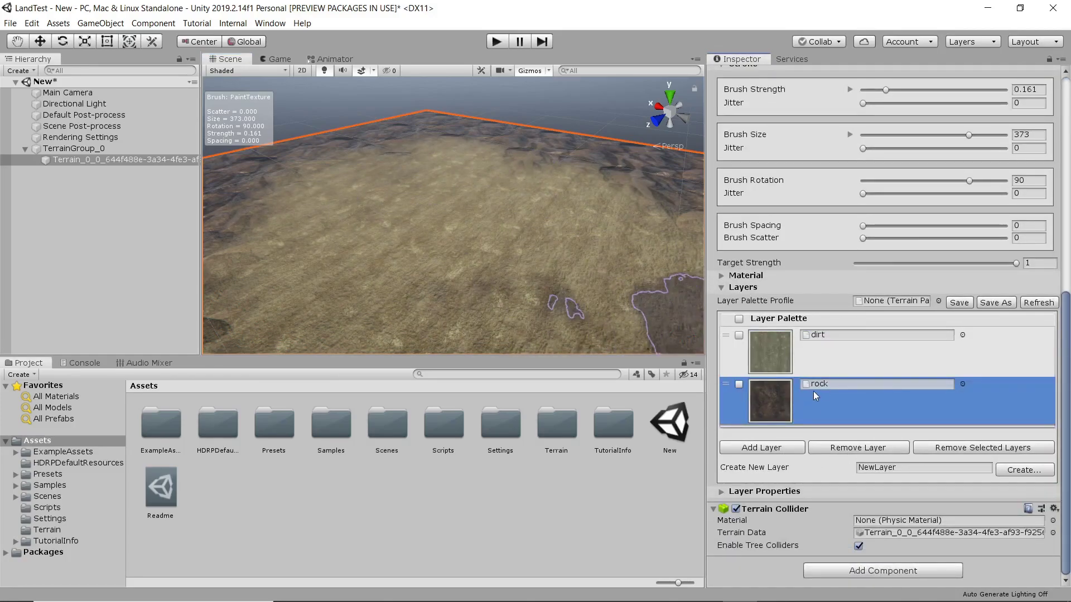
{"action": "scroll", "coordinate": [787, 419], "scroll_direction": "up", "scroll_amount": 10}
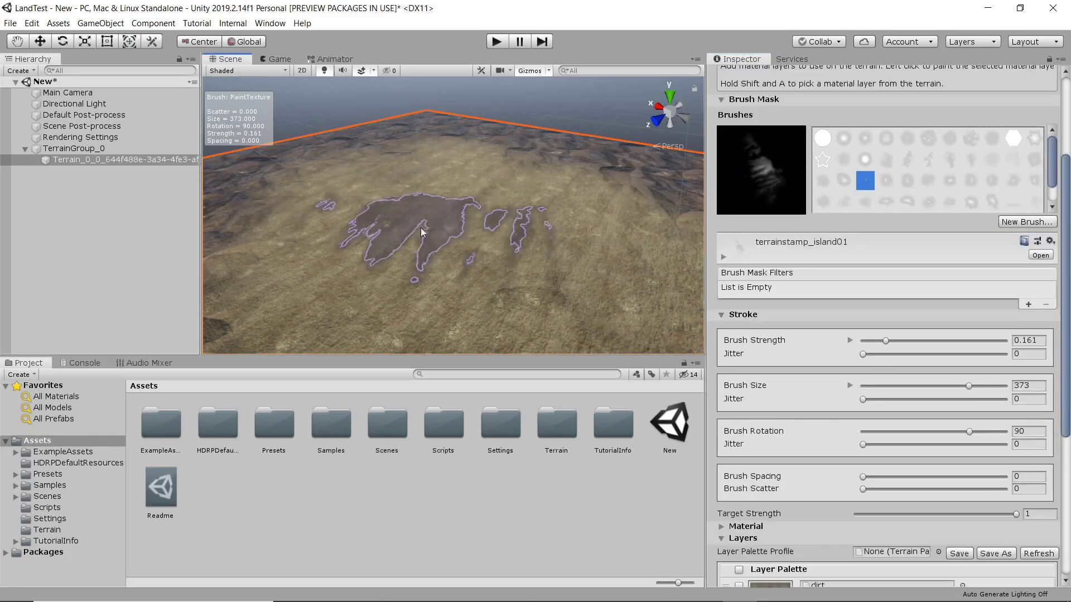
{"action": "left_click", "coordinate": [355, 270]}
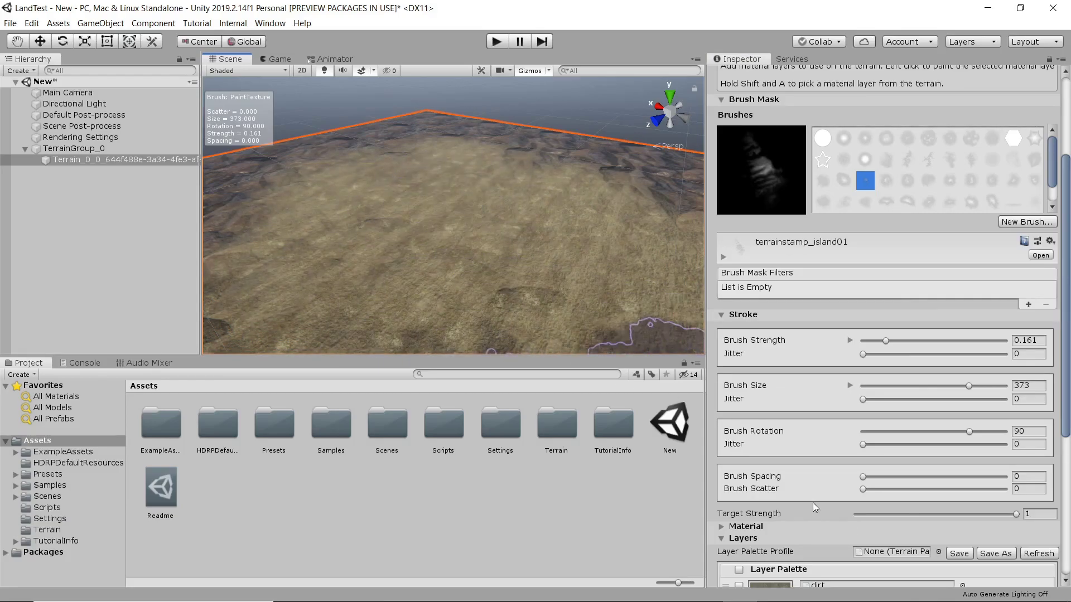
Add the moss terrain layer to the layer palette as the third layer
{"action": "scroll", "coordinate": [780, 464], "scroll_direction": "down", "scroll_amount": 5}
{"action": "left_click", "coordinate": [764, 448]}
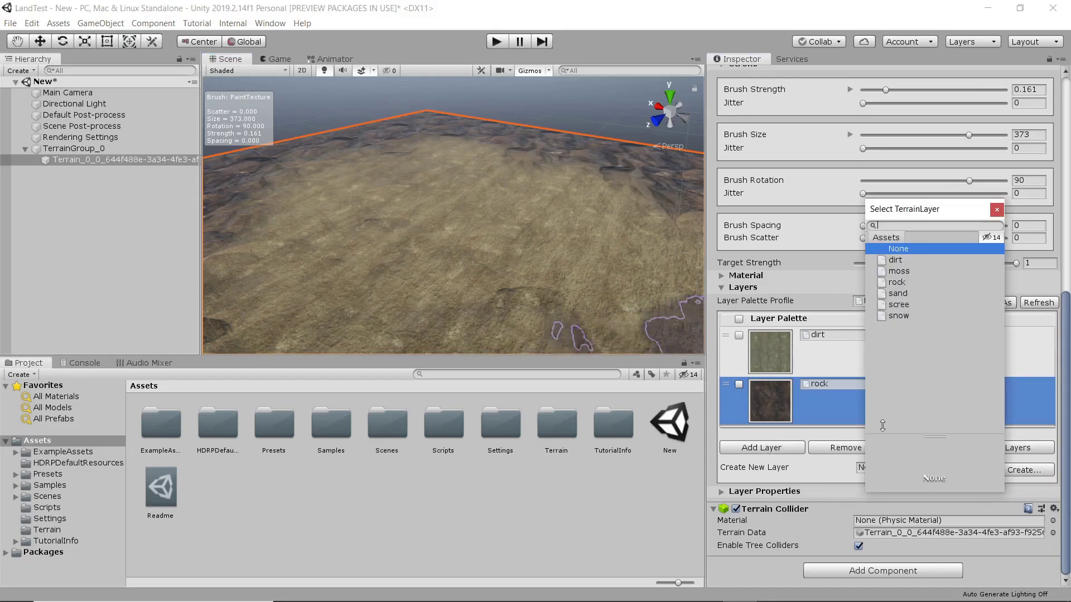
{"action": "left_click", "coordinate": [909, 271]}
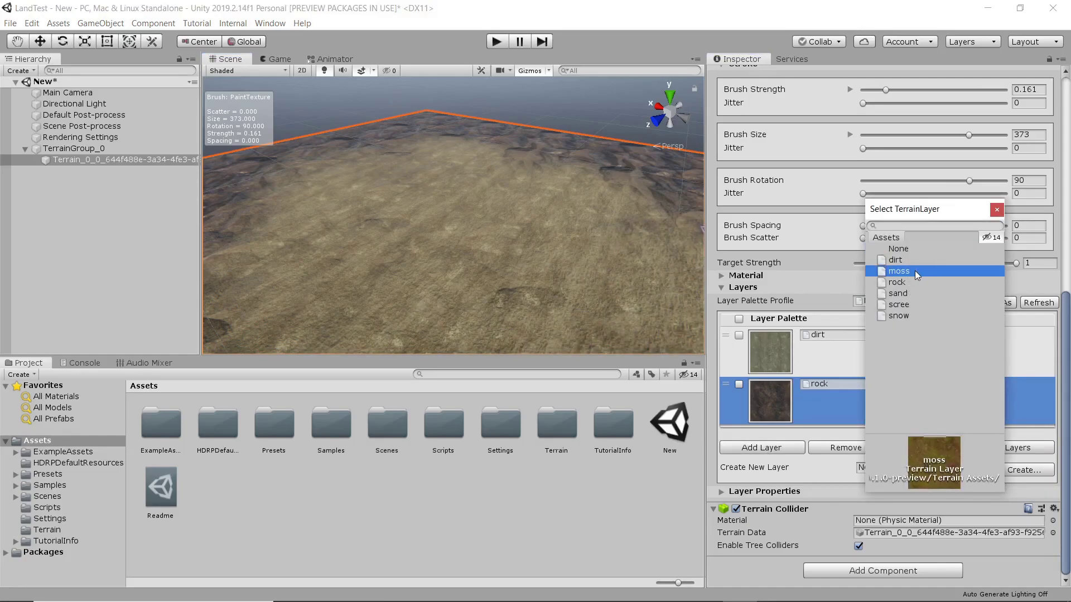
{"action": "double_click", "coordinate": [922, 272]}
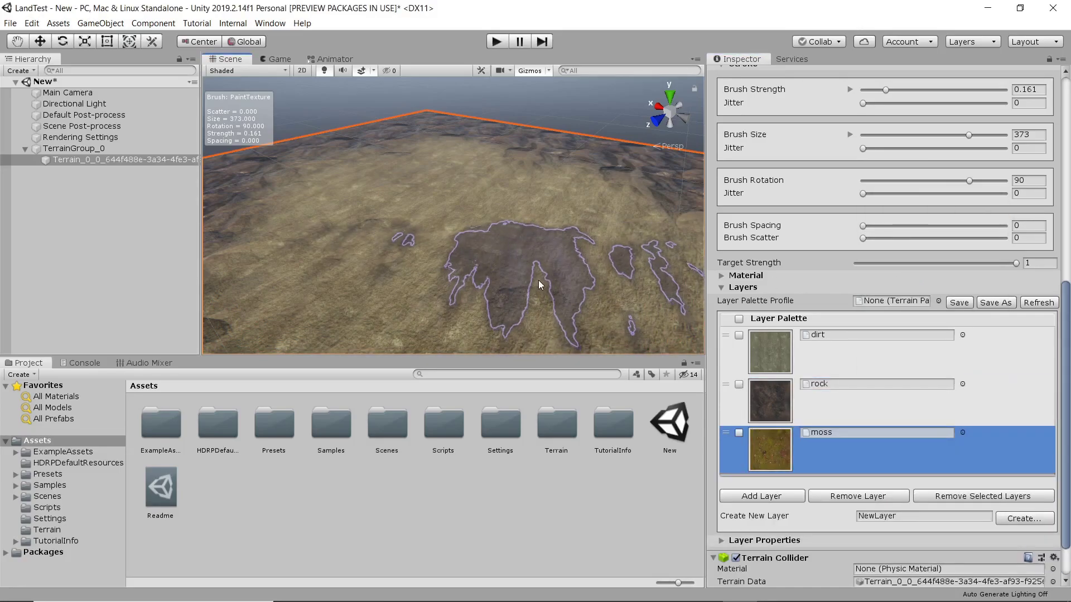
Paint the moss layer across the centre of the dirt area and inspect the texture blend up close and from afar
{"action": "left_click_drag", "start_coordinate": [543, 258], "coordinate": [468, 232]}
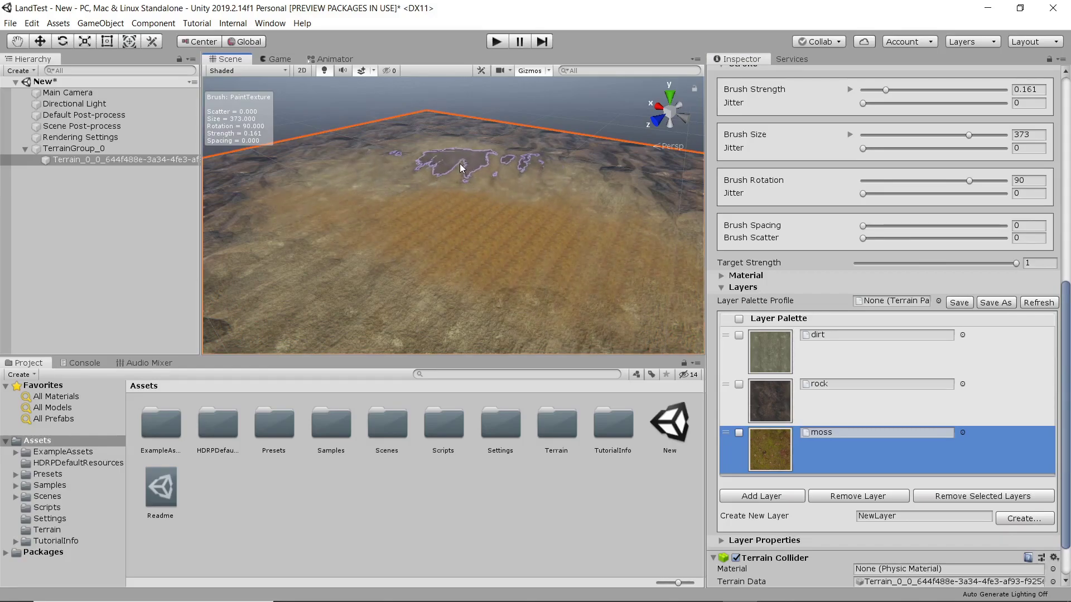
{"action": "right_click_drag", "start_coordinate": [443, 241], "coordinate": [472, 295]}
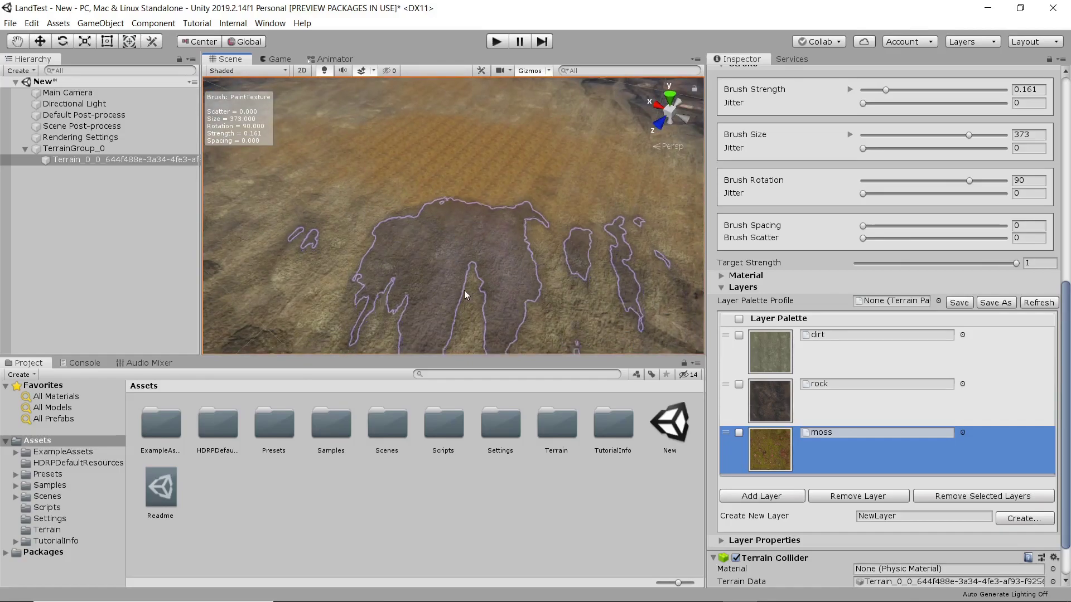
{"action": "scroll", "coordinate": [471, 296], "scroll_direction": "down", "scroll_amount": 8}
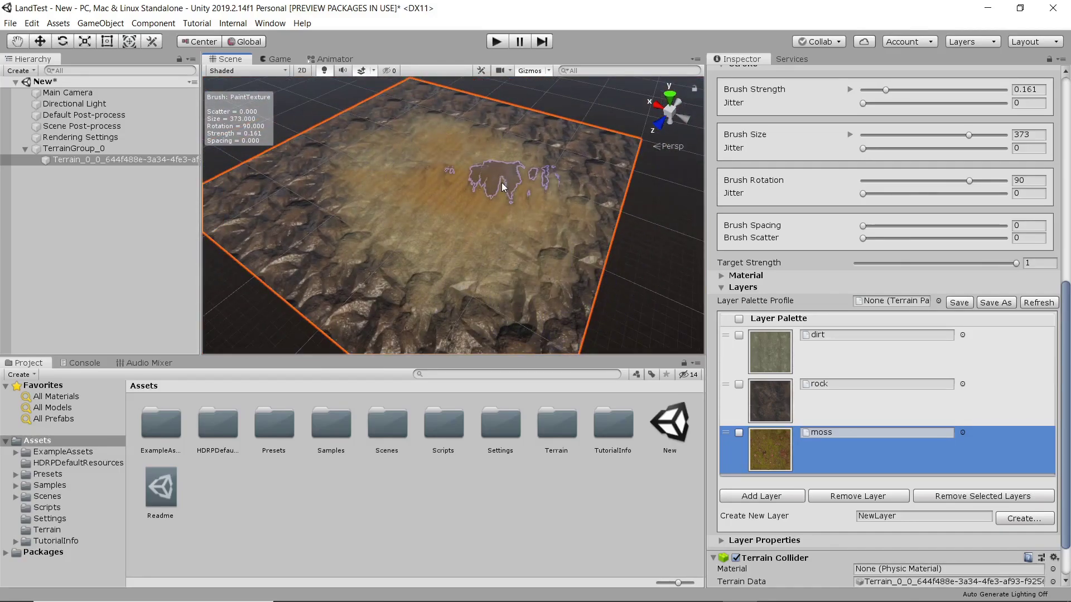
{"action": "scroll", "coordinate": [449, 231], "scroll_direction": "up", "scroll_amount": 5}
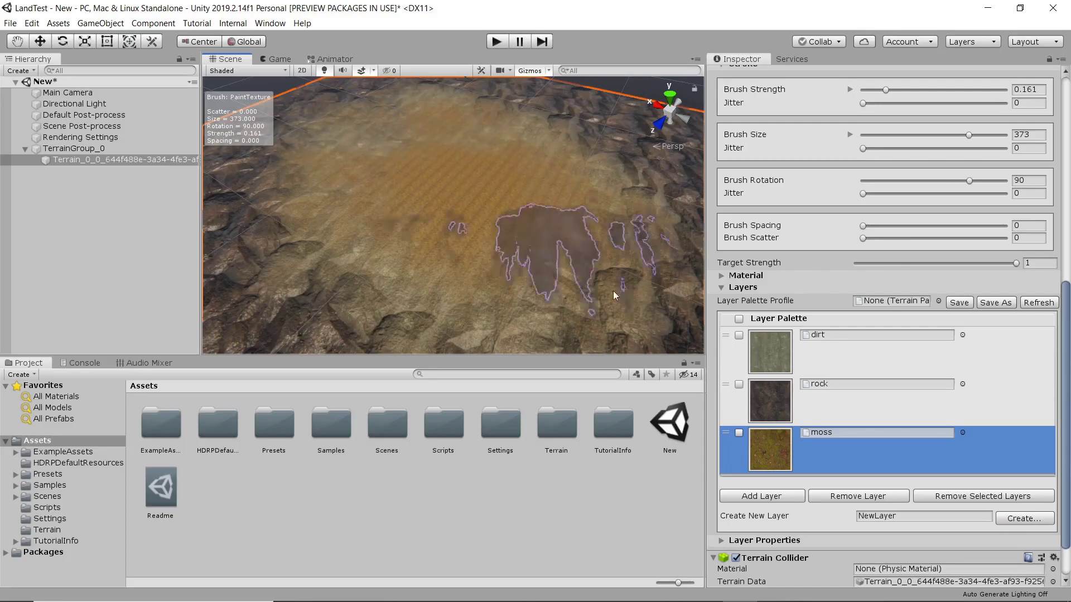
{"action": "scroll", "coordinate": [452, 240], "scroll_direction": "down", "scroll_amount": 5}
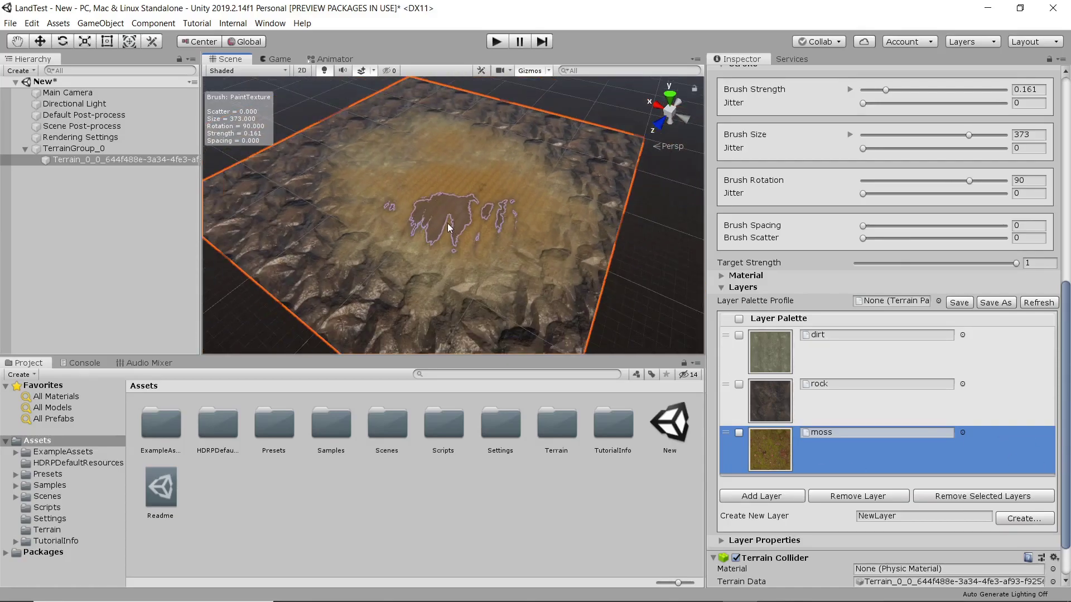
Switch the terrain tool to Raise or Lower Terrain and raise the far rocky edges using the terrainstamp_island01 brush at size 385
{"action": "scroll", "coordinate": [443, 218], "scroll_direction": "up", "scroll_amount": 3}
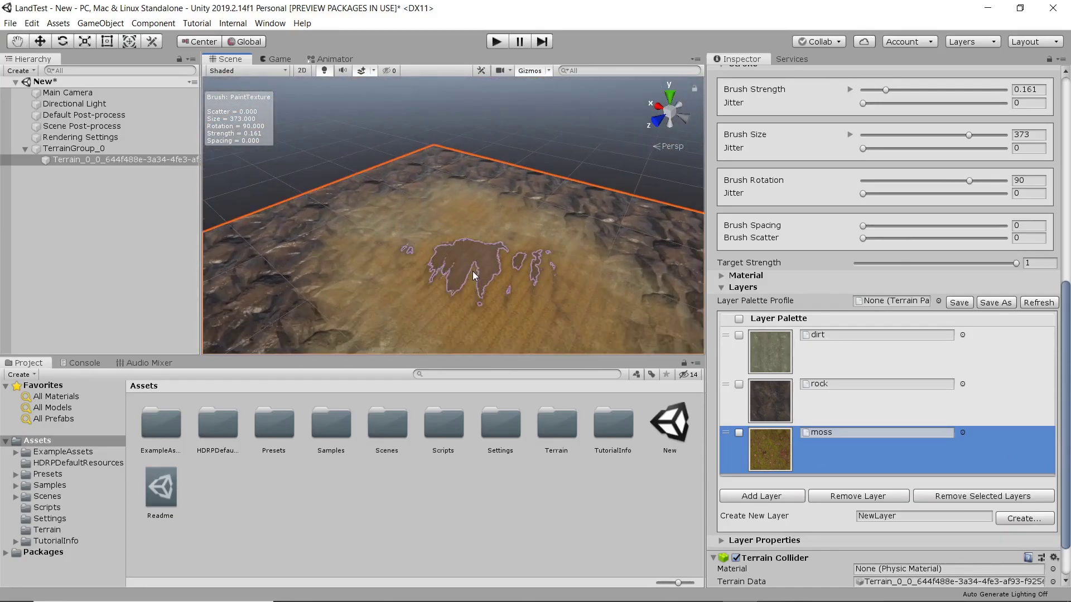
{"action": "scroll", "coordinate": [860, 249], "scroll_direction": "up", "scroll_amount": 10}
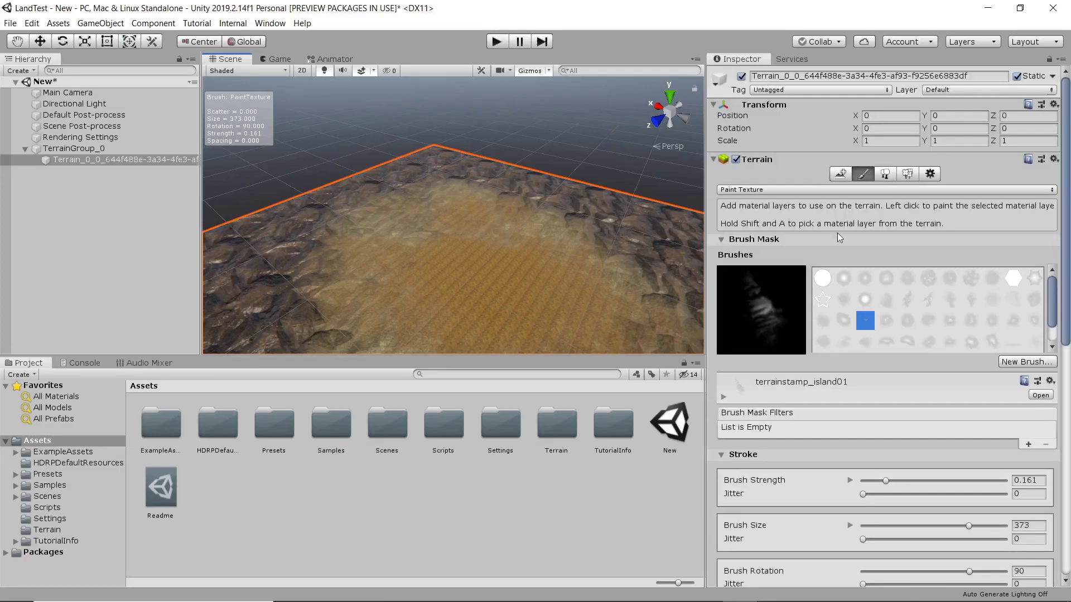
{"action": "left_click", "coordinate": [778, 189]}
{"action": "left_click", "coordinate": [814, 206]}
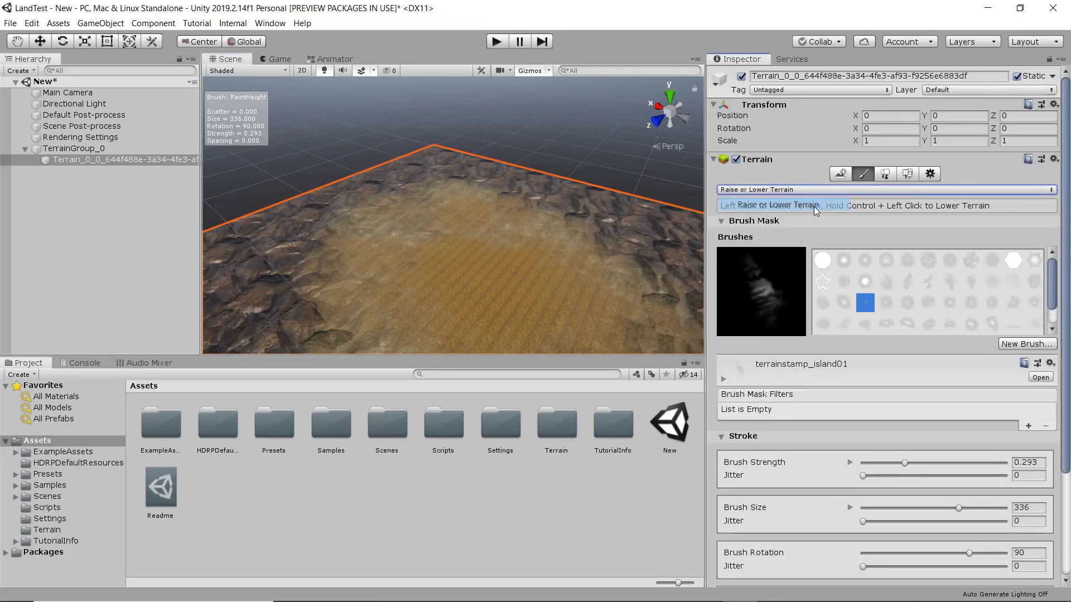
{"action": "left_click_drag", "start_coordinate": [565, 288], "coordinate": [585, 276]}
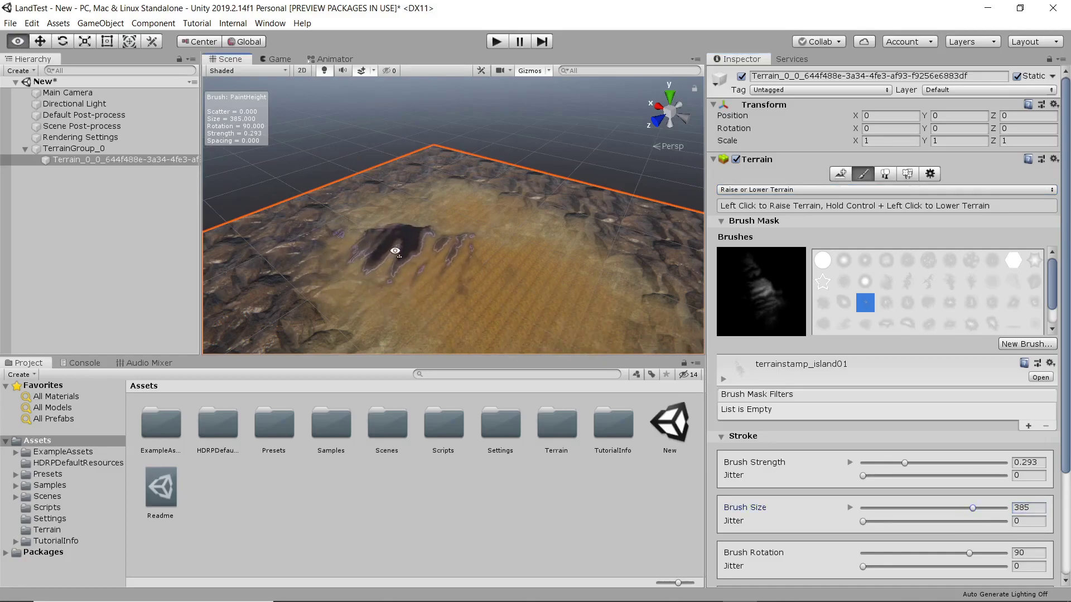
{"action": "right_click_drag", "start_coordinate": [394, 251], "coordinate": [449, 247]}
{"action": "mouse_move", "coordinate": [373, 170]}
{"action": "left_mouse_down"}
{"action": "mouse_move", "coordinate": [468, 192]}
{"action": "mouse_move", "coordinate": [406, 180]}
{"action": "left_mouse_up"}
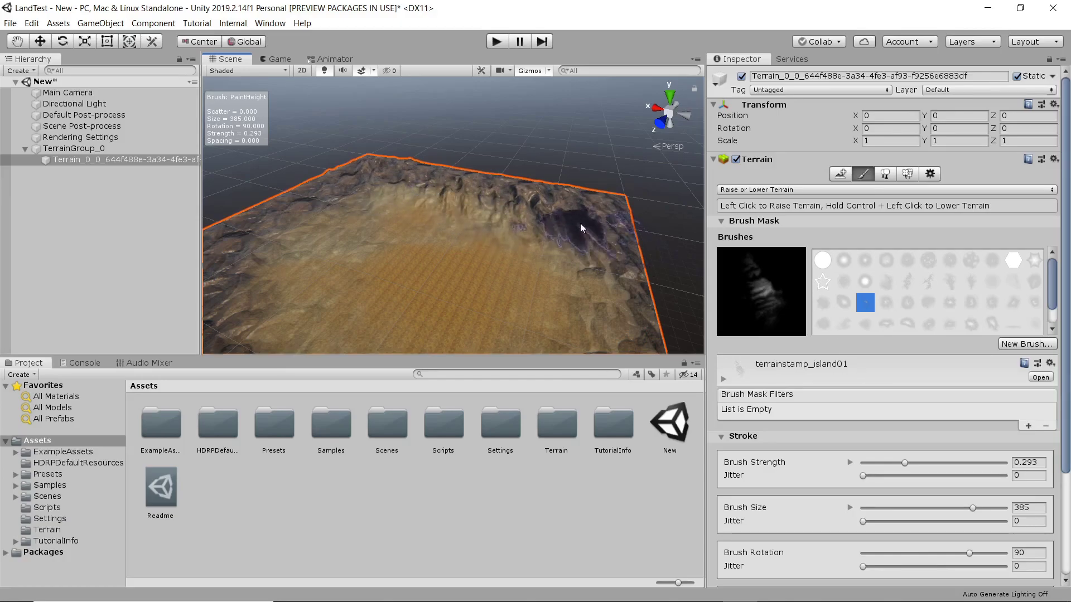
{"action": "left_click_drag", "start_coordinate": [581, 232], "coordinate": [398, 239], "text": "alt"}
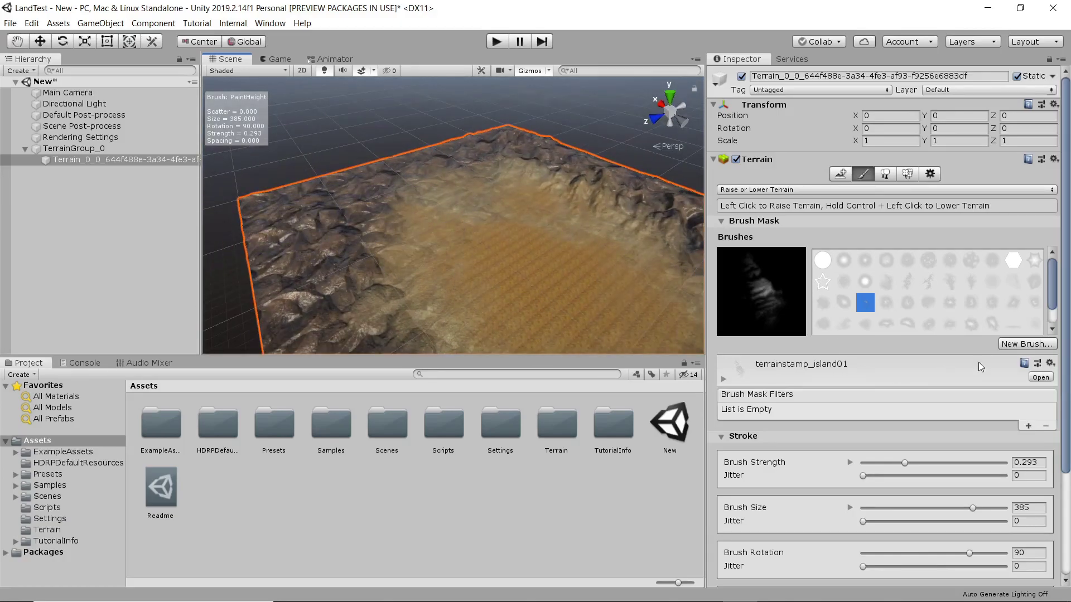
Raise a mountain at the rocky corner beside the dirt area using the terrainstamp_mountain05 brush mask
{"action": "left_click", "coordinate": [970, 303]}
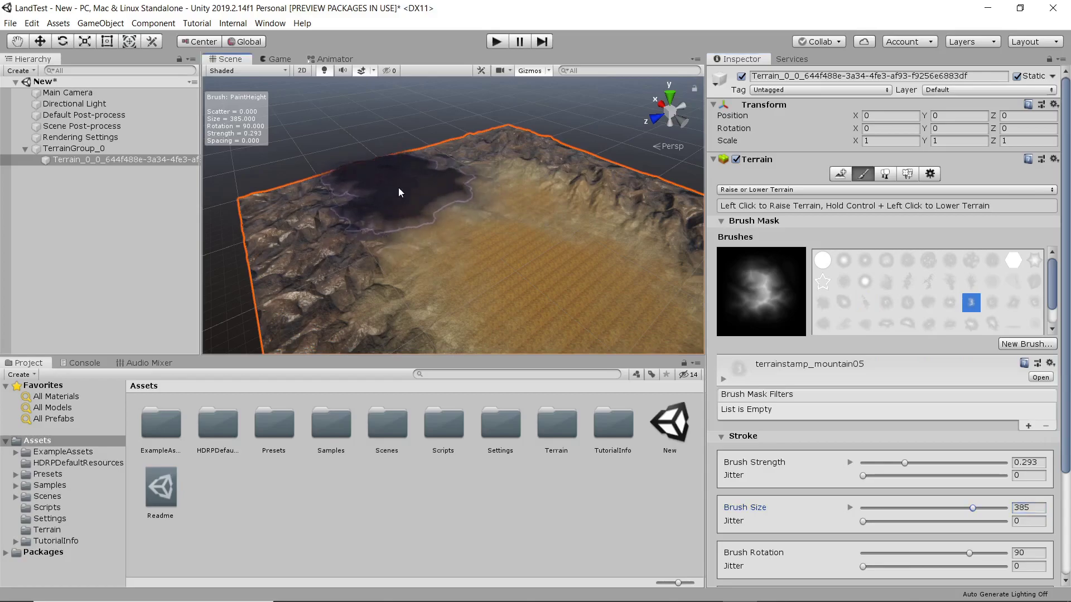
{"action": "mouse_move", "coordinate": [373, 189]}
{"action": "left_mouse_down"}
{"action": "mouse_move", "coordinate": [358, 173]}
{"action": "mouse_move", "coordinate": [450, 298]}
{"action": "mouse_move", "coordinate": [373, 258]}
{"action": "mouse_move", "coordinate": [370, 215]}
{"action": "mouse_move", "coordinate": [455, 204]}
{"action": "mouse_move", "coordinate": [485, 222]}
{"action": "mouse_move", "coordinate": [478, 249]}
{"action": "mouse_move", "coordinate": [375, 248]}
{"action": "mouse_move", "coordinate": [382, 202]}
{"action": "mouse_move", "coordinate": [402, 208]}
{"action": "mouse_move", "coordinate": [386, 221]}
{"action": "mouse_move", "coordinate": [337, 198]}
{"action": "mouse_move", "coordinate": [393, 229]}
{"action": "mouse_move", "coordinate": [511, 221]}
{"action": "mouse_move", "coordinate": [354, 222]}
{"action": "left_mouse_up"}
Raise jagged ridges along the rocky terrain edges beside the mountain using the terrainstamp_island01 and terrainstamp_canyon03 brush masks
{"action": "left_click", "coordinate": [865, 303]}
{"action": "left_click", "coordinate": [928, 281]}
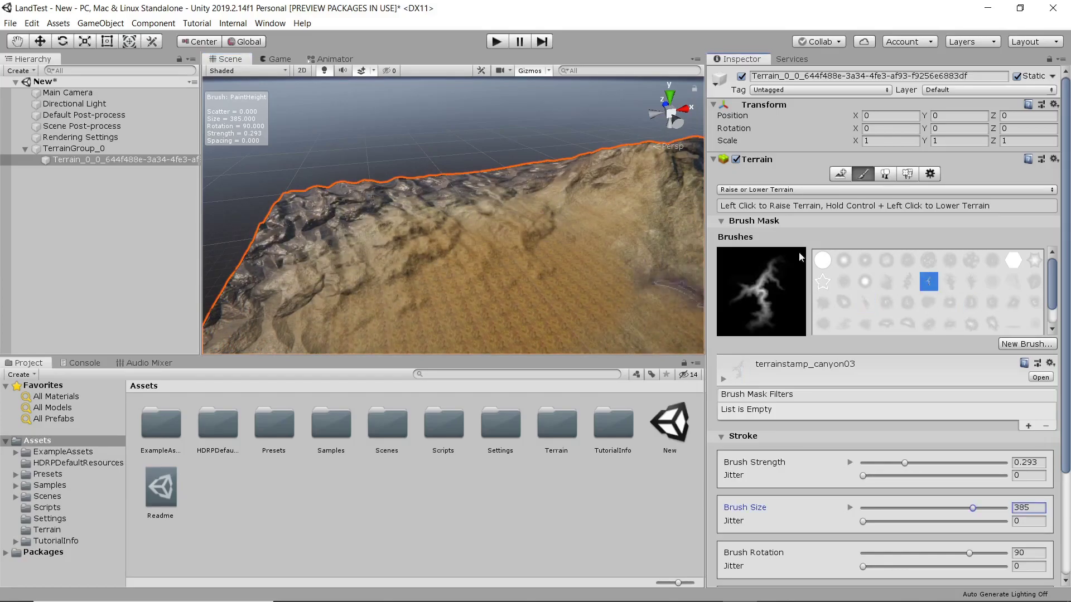
{"action": "left_click", "coordinate": [586, 206]}
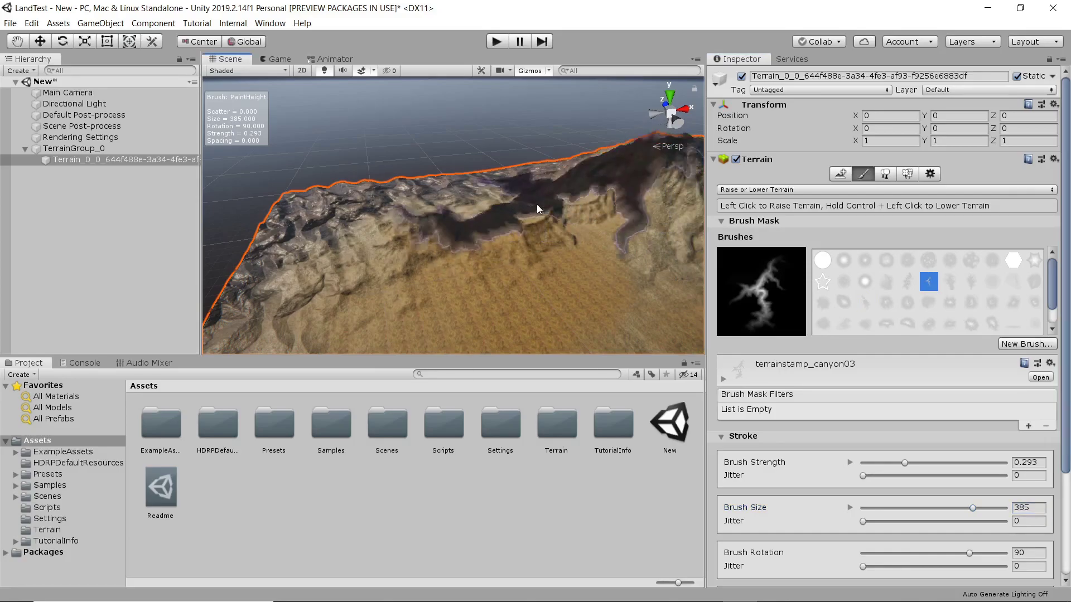
{"action": "left_click_drag", "start_coordinate": [364, 249], "coordinate": [399, 250], "text": "alt"}
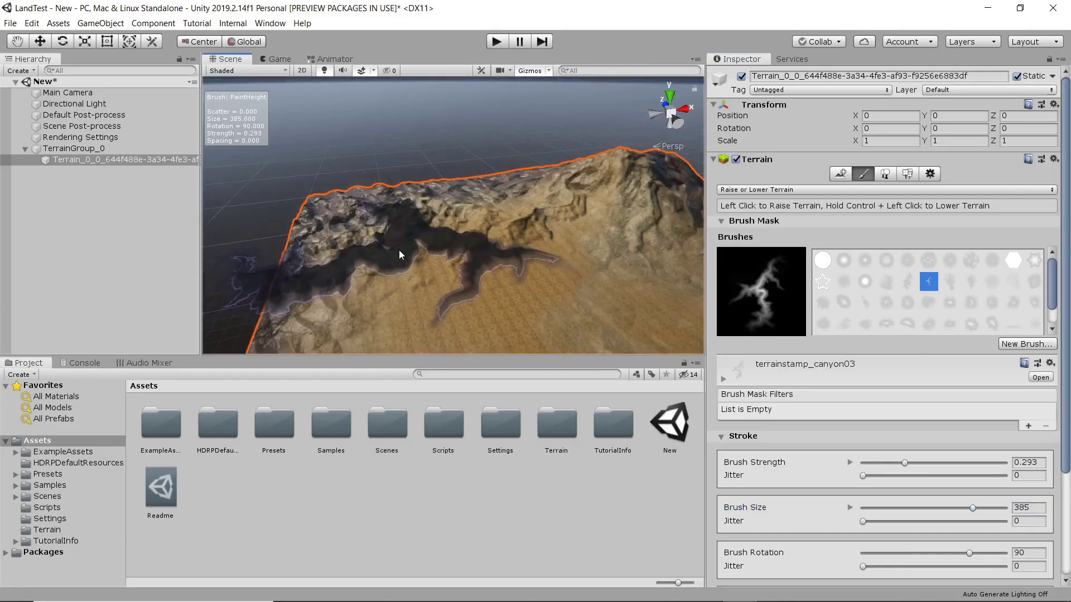
{"action": "left_click_drag", "start_coordinate": [520, 251], "coordinate": [491, 243], "text": "alt"}
{"action": "left_click_drag", "start_coordinate": [471, 180], "coordinate": [494, 179]}
Raise uneven hills across the dirt basin using the terrainstamp_ridge05 and terrainstamp_ridge03 brush masks
{"action": "mouse_move", "coordinate": [654, 236]}
{"action": "left_mouse_down", "text": "alt"}
{"action": "mouse_move", "coordinate": [487, 229]}
{"action": "mouse_move", "coordinate": [540, 232]}
{"action": "mouse_move", "coordinate": [503, 227]}
{"action": "mouse_move", "coordinate": [410, 176]}
{"action": "mouse_move", "coordinate": [414, 200]}
{"action": "left_mouse_up", "text": "alt"}
{"action": "mouse_move", "coordinate": [496, 222]}
{"action": "left_mouse_down", "text": "alt"}
{"action": "mouse_move", "coordinate": [512, 223]}
{"action": "mouse_move", "coordinate": [506, 212]}
{"action": "left_mouse_up", "text": "alt"}
{"action": "scroll", "coordinate": [528, 211], "scroll_direction": "down", "scroll_amount": 5}
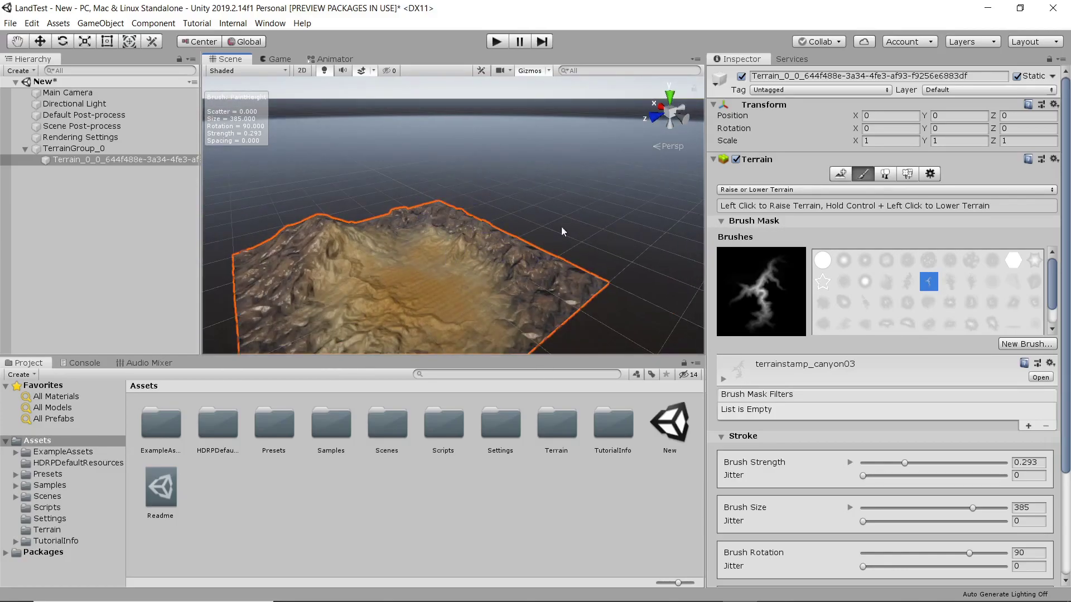
{"action": "left_click", "coordinate": [971, 323]}
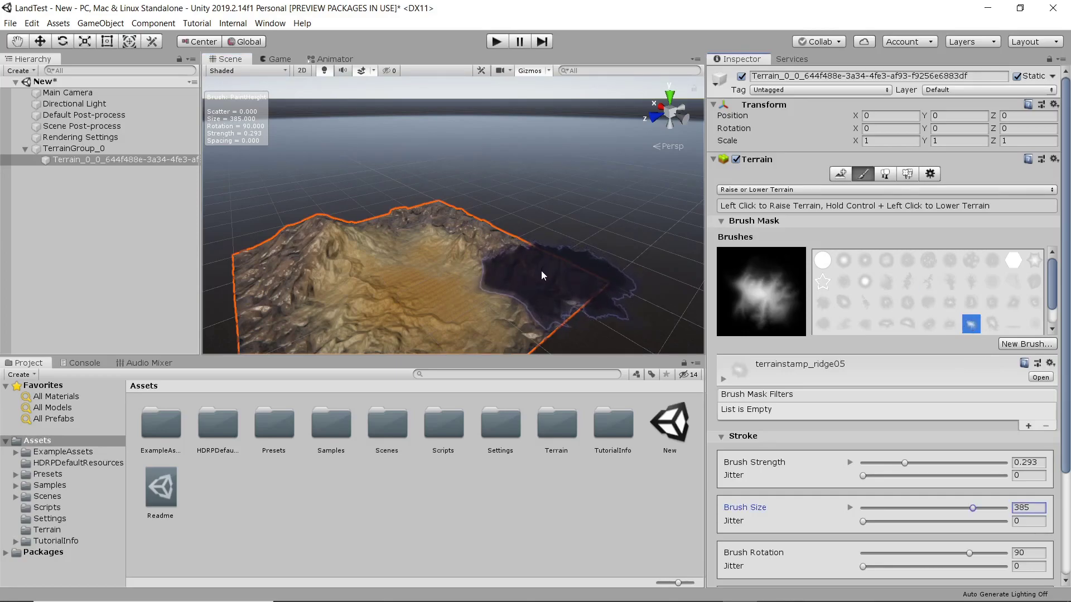
{"action": "left_click", "coordinate": [927, 325]}
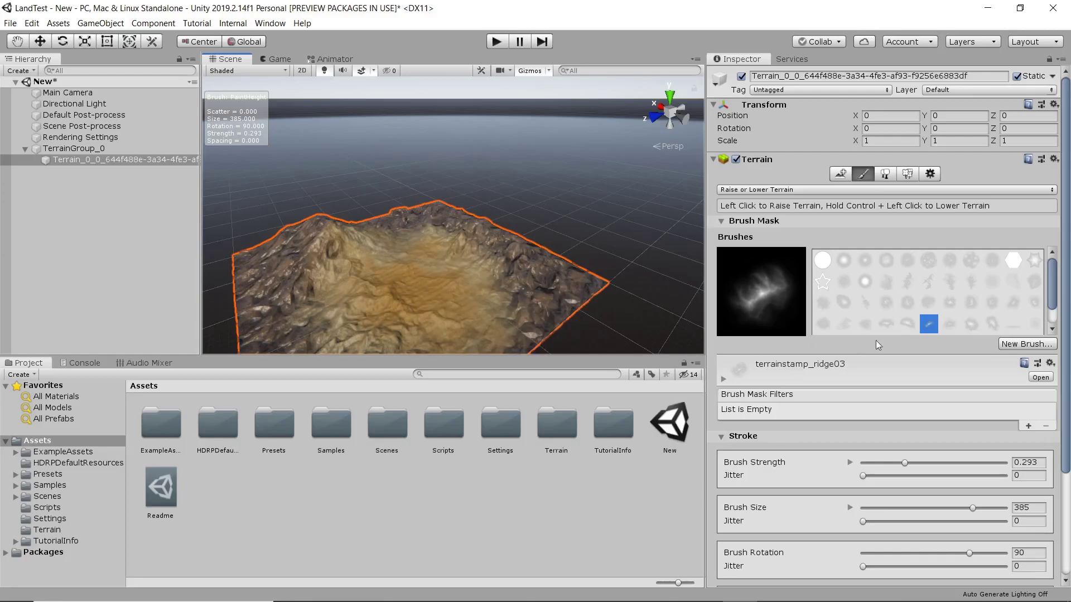
Inspect the sculpted mountain and the basin hills up close from several angles
{"action": "scroll", "coordinate": [492, 285], "scroll_direction": "up", "scroll_amount": 3}
{"action": "mouse_move", "coordinate": [553, 289]}
{"action": "right_mouse_down"}
{"action": "mouse_move", "coordinate": [504, 249]}
{"action": "mouse_move", "coordinate": [499, 269]}
{"action": "mouse_move", "coordinate": [502, 229]}
{"action": "mouse_move", "coordinate": [516, 241]}
{"action": "mouse_move", "coordinate": [486, 225]}
{"action": "mouse_move", "coordinate": [553, 232]}
{"action": "mouse_move", "coordinate": [625, 160]}
{"action": "mouse_move", "coordinate": [477, 158]}
{"action": "right_mouse_up"}
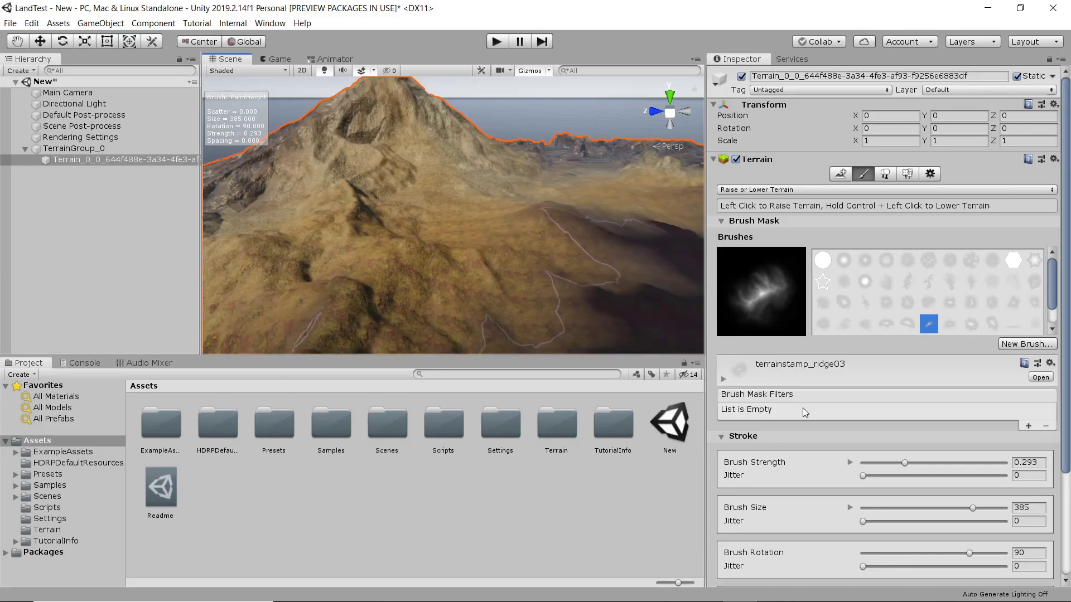
{"action": "scroll", "coordinate": [803, 412], "scroll_direction": "down", "scroll_amount": 4}
{"action": "right_click_drag", "start_coordinate": [502, 269], "coordinate": [836, 245]}
{"action": "right_click", "coordinate": [852, 243]}
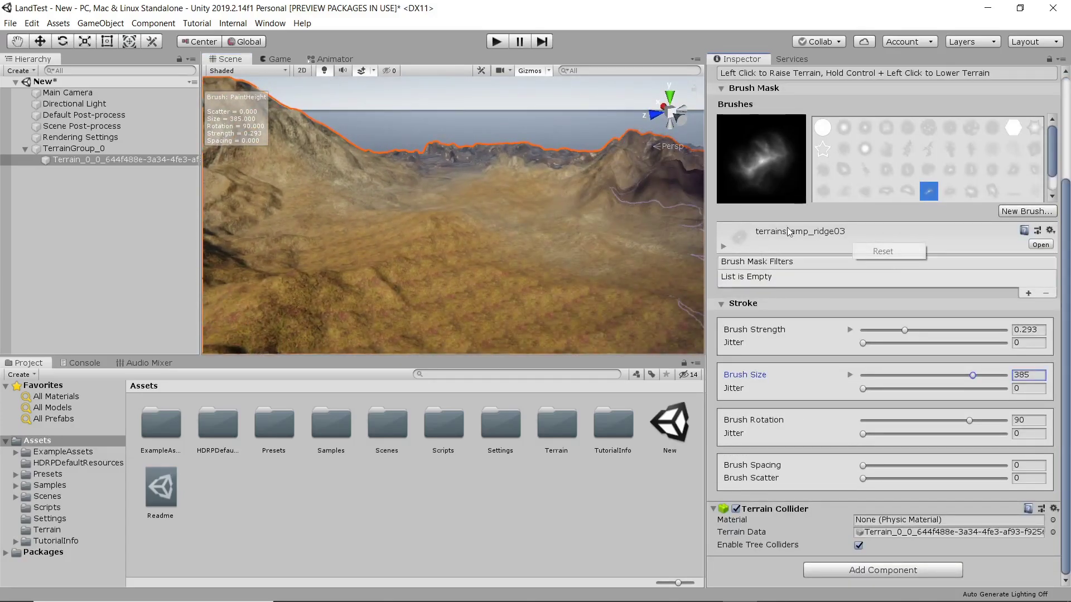
{"action": "right_click", "coordinate": [480, 208]}
{"action": "mouse_move", "coordinate": [510, 215]}
{"action": "right_mouse_down"}
{"action": "mouse_move", "coordinate": [346, 199]}
{"action": "mouse_move", "coordinate": [502, 172]}
{"action": "mouse_move", "coordinate": [486, 191]}
{"action": "mouse_move", "coordinate": [556, 269]}
{"action": "mouse_move", "coordinate": [577, 263]}
{"action": "mouse_move", "coordinate": [509, 250]}
{"action": "mouse_move", "coordinate": [517, 241]}
{"action": "mouse_move", "coordinate": [478, 246]}
{"action": "right_mouse_up"}
{"action": "key", "text": "f"}
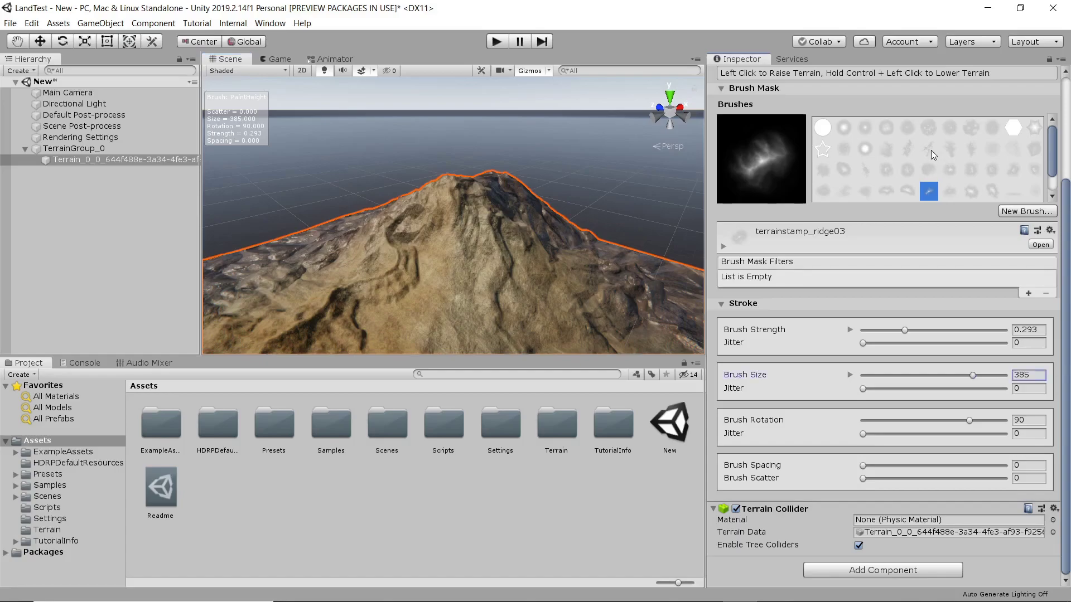
Sculpt the mountain's peak and slopes with more relief using the terrainstamp_canyon03 and terrainstamp_island01 brush masks
{"action": "left_click", "coordinate": [931, 151]}
{"action": "scroll", "coordinate": [467, 312], "scroll_direction": "down", "scroll_amount": 4}
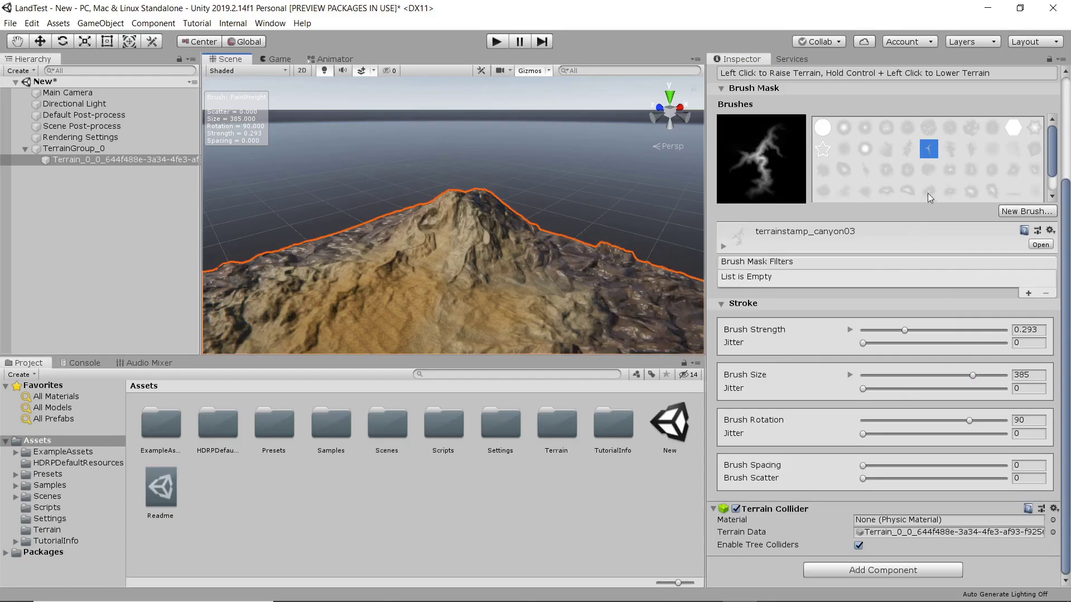
{"action": "left_click", "coordinate": [865, 170]}
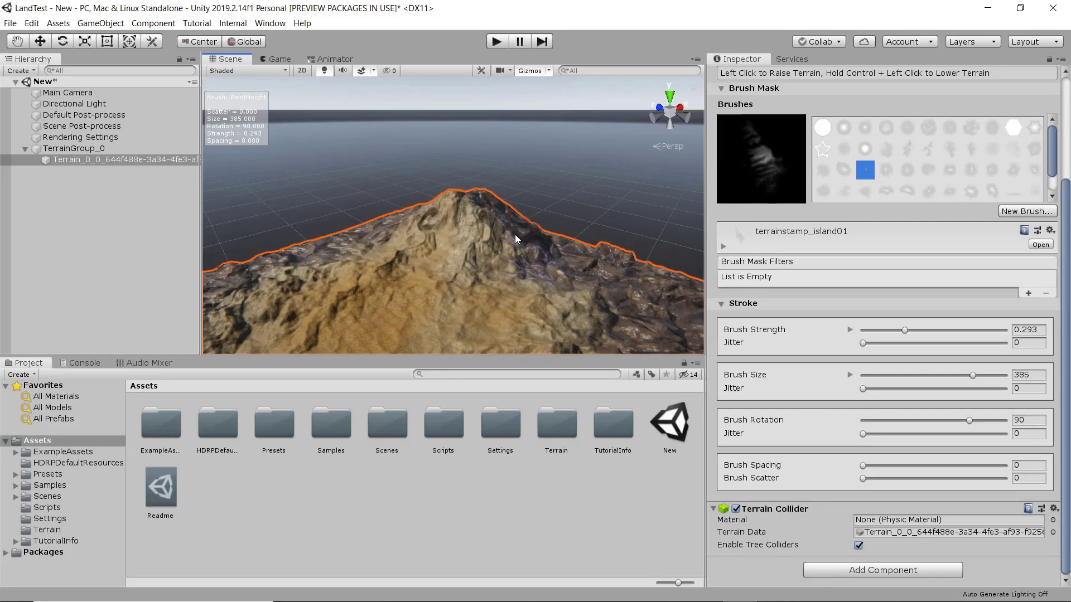
{"action": "left_click_drag", "start_coordinate": [500, 217], "coordinate": [470, 200]}
{"action": "scroll", "coordinate": [330, 316], "scroll_direction": "up", "scroll_amount": 5}
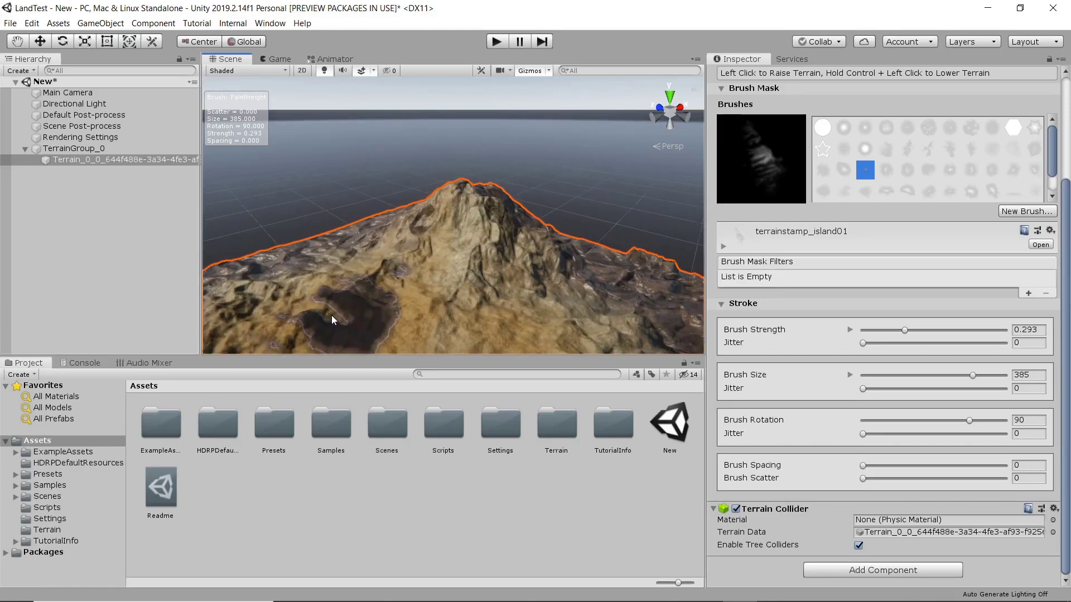
{"action": "middle_click_drag", "start_coordinate": [339, 287], "coordinate": [347, 280]}
{"action": "scroll", "coordinate": [351, 279], "scroll_direction": "up", "scroll_amount": 3}
{"action": "right_click_drag", "start_coordinate": [405, 273], "coordinate": [390, 265]}
{"action": "middle_click_drag", "start_coordinate": [389, 266], "coordinate": [353, 272]}
{"action": "scroll", "coordinate": [354, 273], "scroll_direction": "down", "scroll_amount": 3}
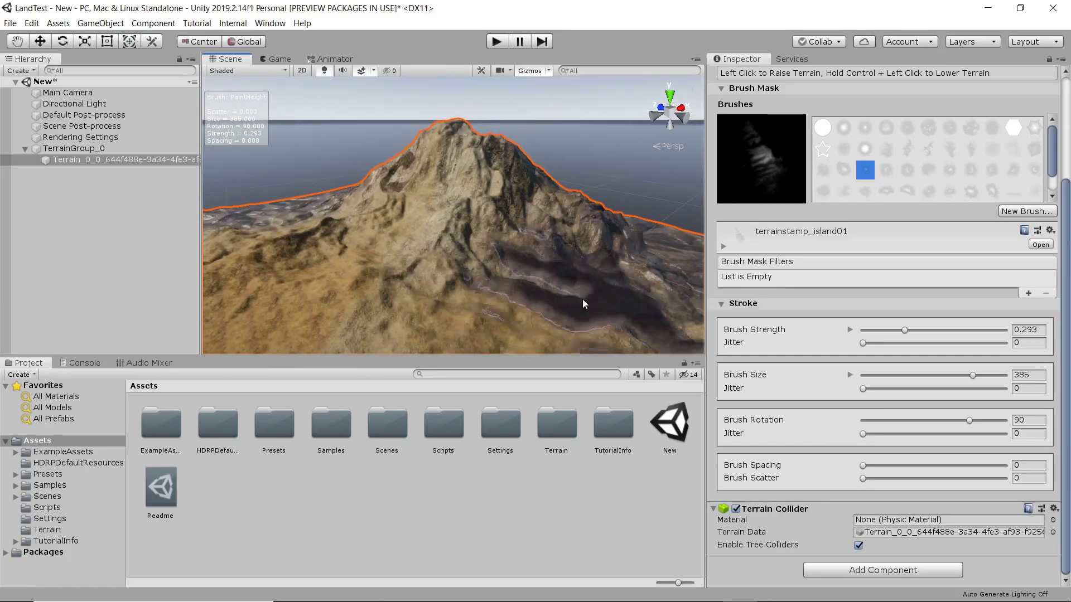
Switch the terrain tool to Hydraulic Erosion and erode the mountain's slope and peak using the terrainstamp_island01 brush mask
{"action": "scroll", "coordinate": [837, 386], "scroll_direction": "up", "scroll_amount": 5}
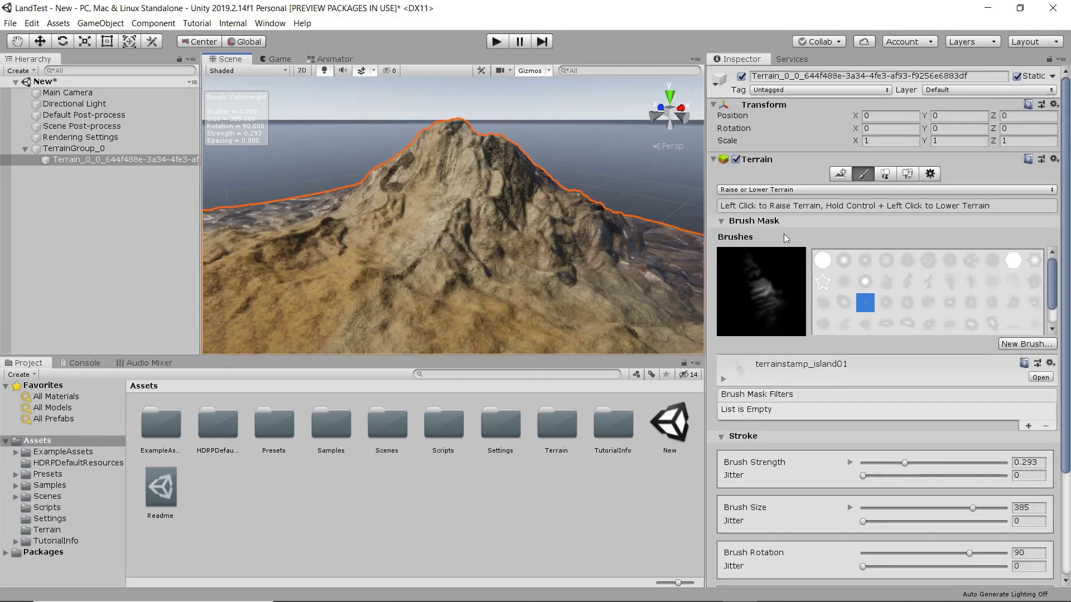
{"action": "left_click", "coordinate": [790, 190]}
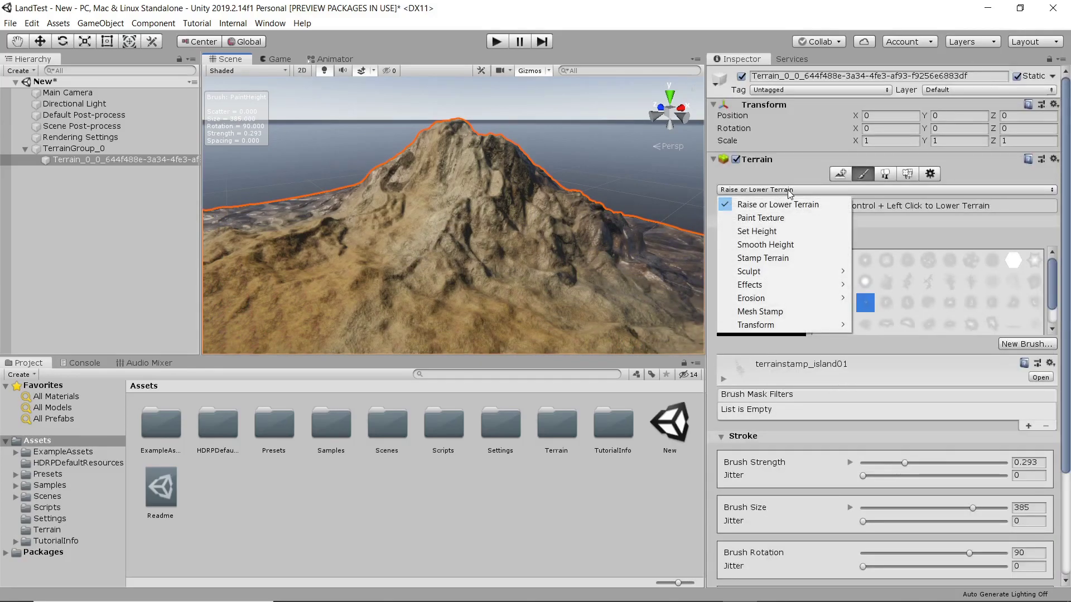
{"action": "mouse_move", "coordinate": [806, 286]}
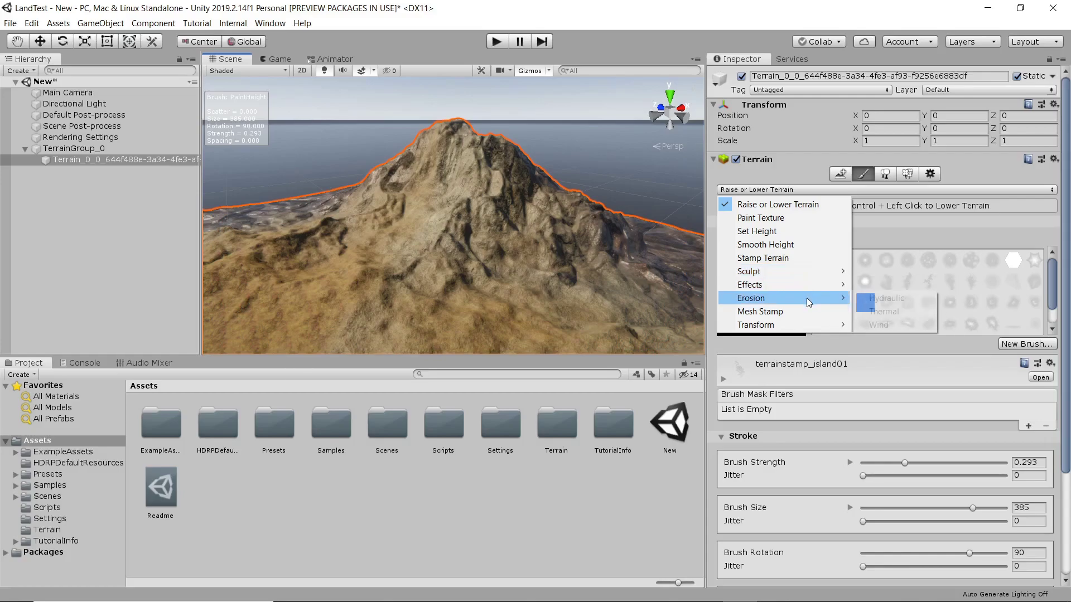
{"action": "left_click", "coordinate": [918, 298]}
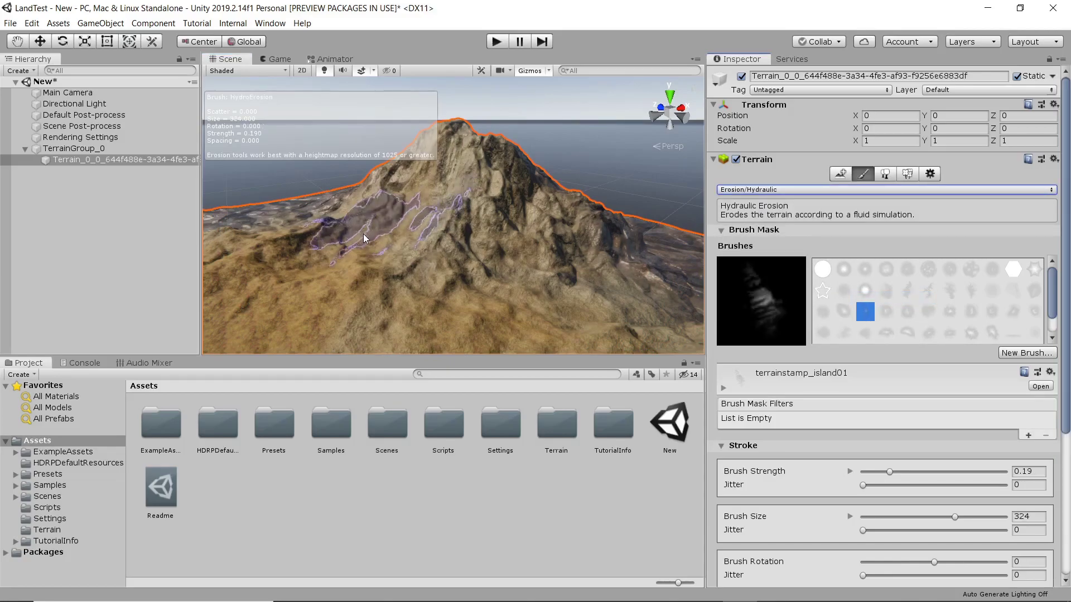
{"action": "scroll", "coordinate": [374, 252], "scroll_direction": "down", "scroll_amount": 3}
{"action": "scroll", "coordinate": [375, 252], "scroll_direction": "down", "scroll_amount": 1}
{"action": "mouse_move", "coordinate": [447, 270]}
{"action": "left_mouse_down"}
{"action": "mouse_move", "coordinate": [531, 258]}
{"action": "mouse_move", "coordinate": [577, 235]}
{"action": "mouse_move", "coordinate": [619, 240]}
{"action": "mouse_move", "coordinate": [552, 268]}
{"action": "mouse_move", "coordinate": [402, 256]}
{"action": "mouse_move", "coordinate": [351, 237]}
{"action": "mouse_move", "coordinate": [482, 193]}
{"action": "left_mouse_up"}
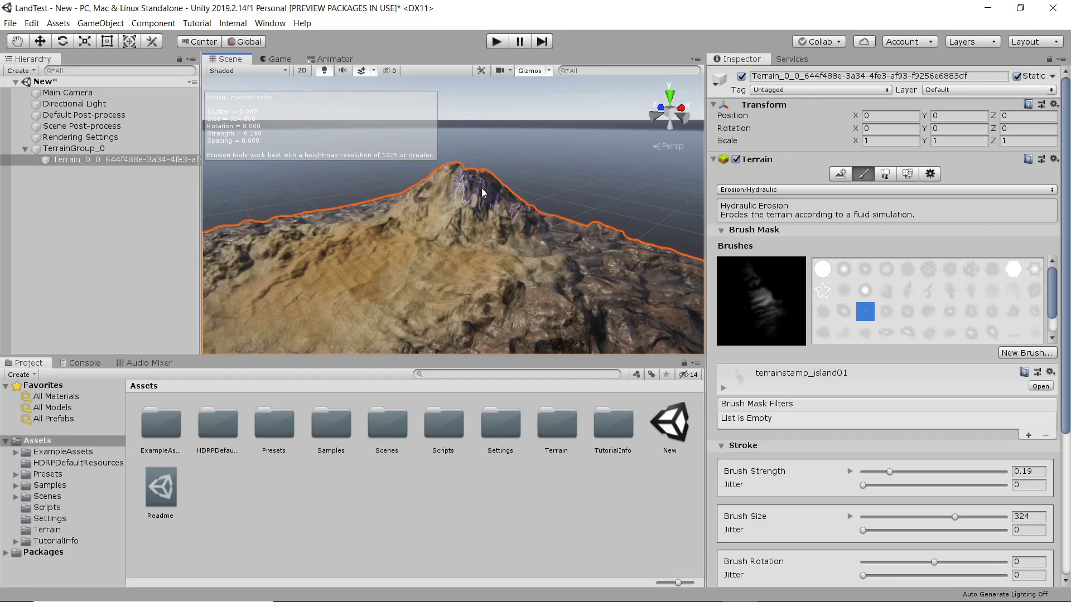
{"action": "left_click", "coordinate": [455, 164]}
{"action": "left_click", "coordinate": [458, 177]}
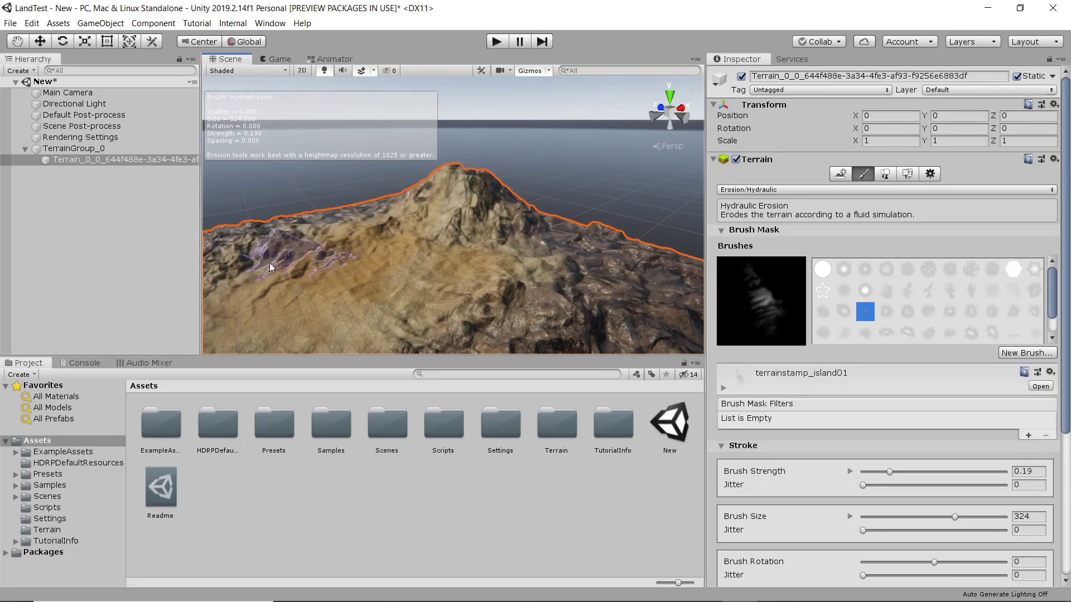
Examine the eroded mountain and surrounding hills from afar, up close and from different sides
{"action": "scroll", "coordinate": [412, 272], "scroll_direction": "down", "scroll_amount": 8}
{"action": "middle_click_drag", "start_coordinate": [403, 281], "coordinate": [438, 289]}
{"action": "scroll", "coordinate": [543, 235], "scroll_direction": "up", "scroll_amount": 6}
{"action": "right_click_drag", "start_coordinate": [443, 245], "coordinate": [489, 253]}
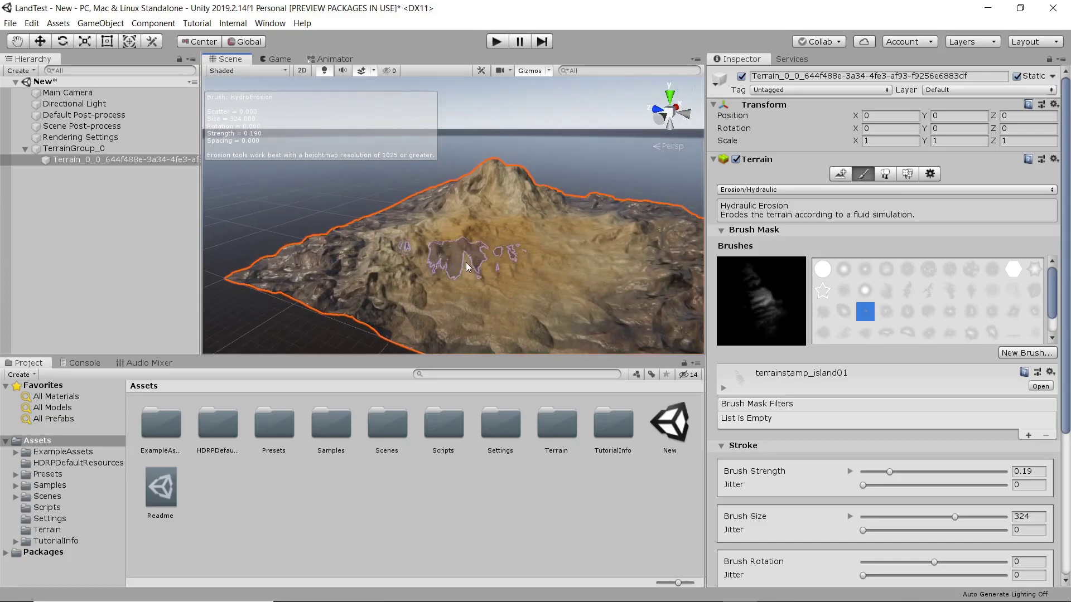
{"action": "scroll", "coordinate": [467, 266], "scroll_direction": "up", "scroll_amount": 8}
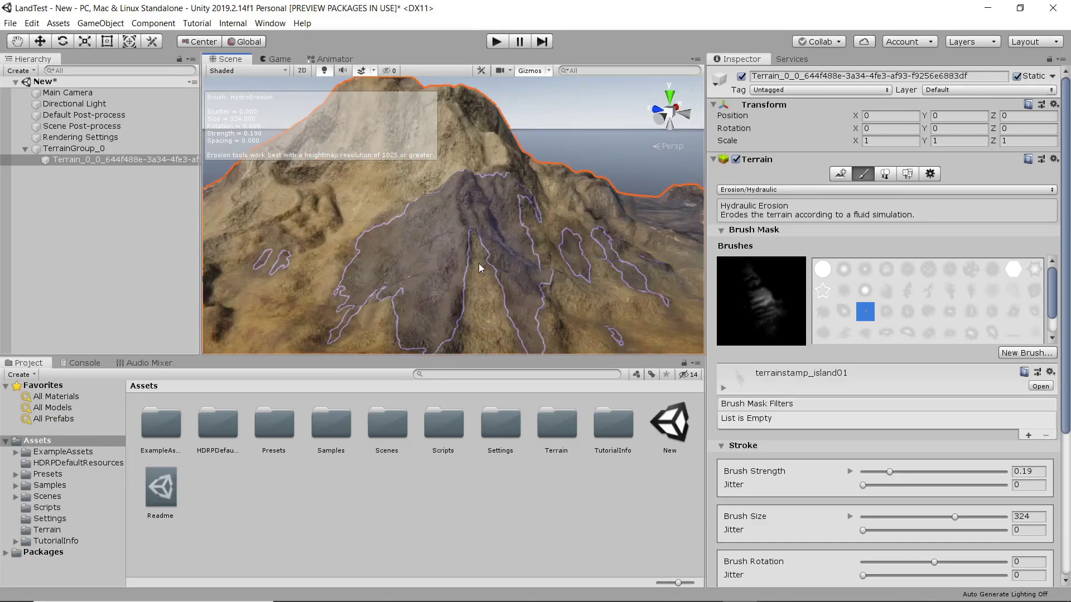
{"action": "scroll", "coordinate": [481, 265], "scroll_direction": "down", "scroll_amount": 3}
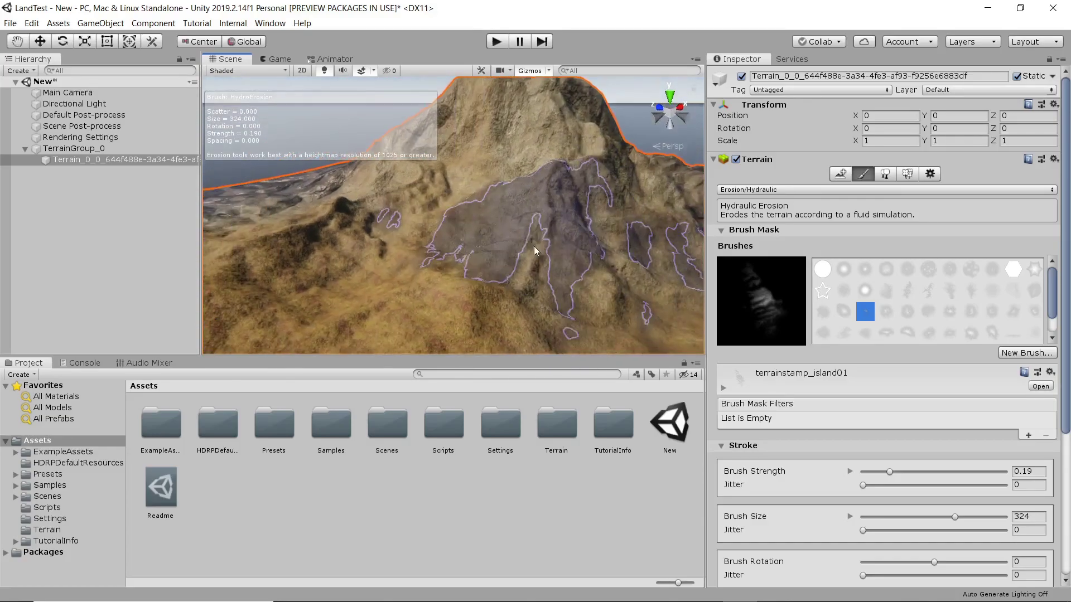
{"action": "scroll", "coordinate": [535, 256], "scroll_direction": "down", "scroll_amount": 4}
{"action": "right_click_drag", "start_coordinate": [518, 259], "coordinate": [536, 260]}
{"action": "scroll", "coordinate": [535, 262], "scroll_direction": "down", "scroll_amount": 3}
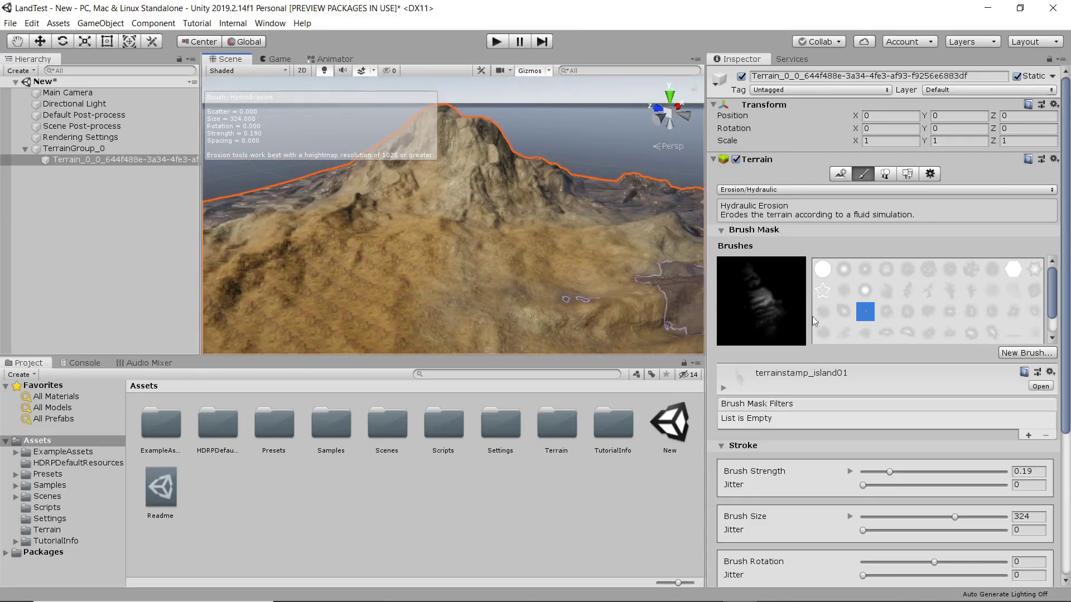
Change the Hydraulic Erosion brush mask to builtin_brush_1 and bring its Hydraulic Erosion Controls into view
{"action": "left_click", "coordinate": [819, 269]}
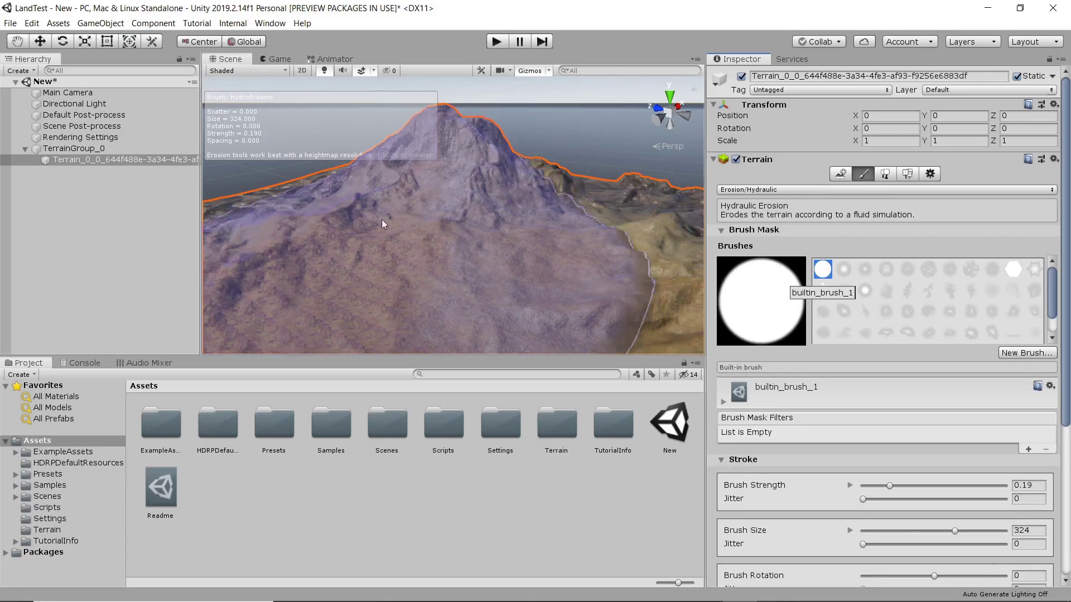
{"action": "scroll", "coordinate": [832, 481], "scroll_direction": "down", "scroll_amount": 5}
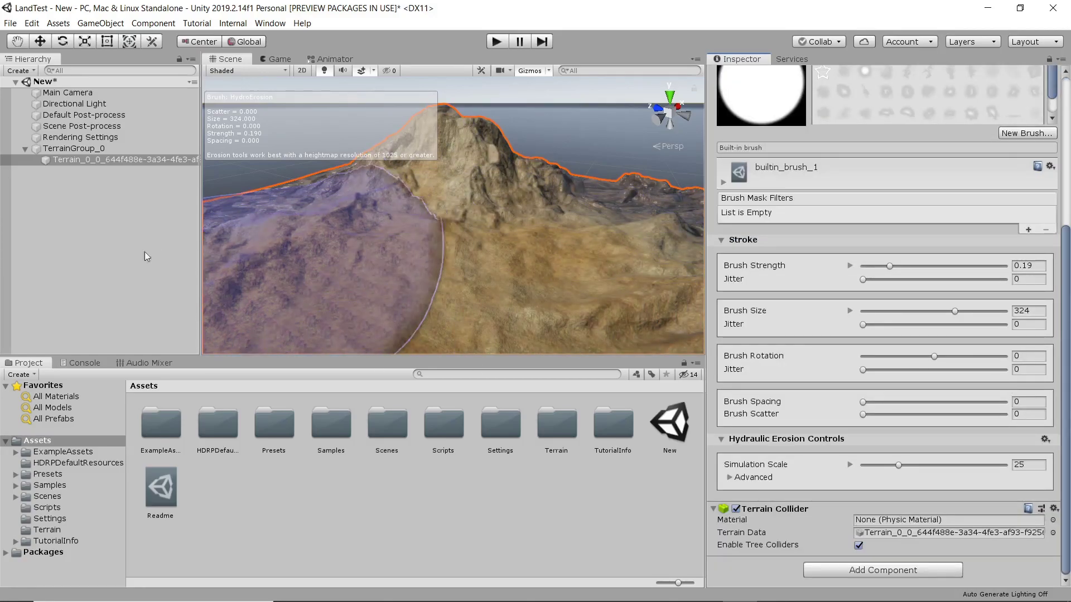
Select the Main Camera and frame the scene view on the mountain with the dirt hills in the foreground
{"action": "left_click", "coordinate": [65, 95]}
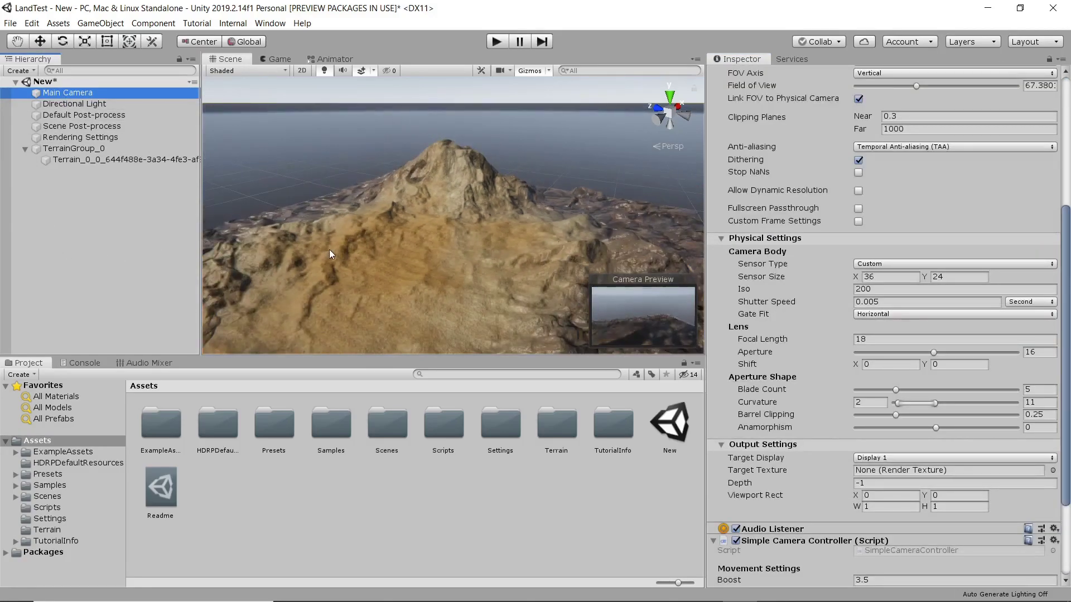
{"action": "scroll", "coordinate": [412, 282], "scroll_direction": "down", "scroll_amount": 5}
{"action": "scroll", "coordinate": [432, 294], "scroll_direction": "up", "scroll_amount": 6}
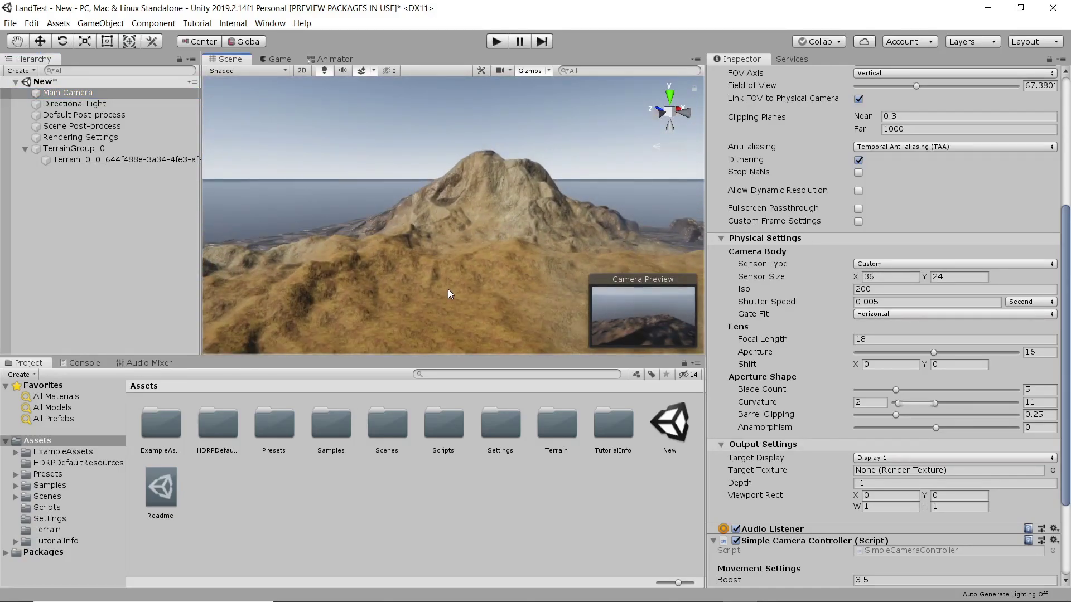
{"action": "scroll", "coordinate": [447, 289], "scroll_direction": "down", "scroll_amount": 2}
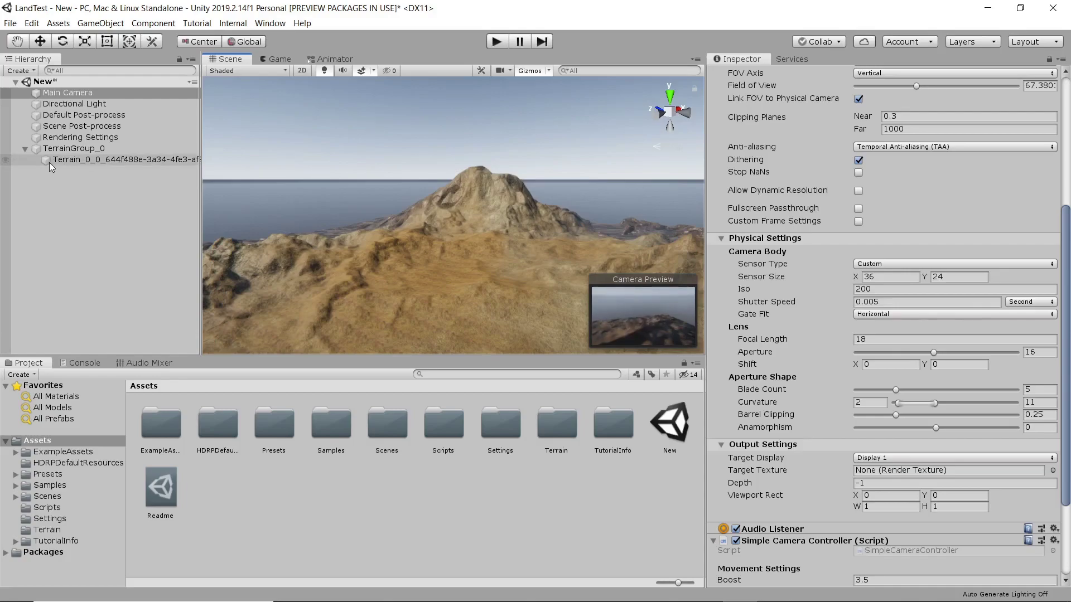
Rotate the Main Camera about its vertical axis in the top view so that it faces across the terrain
{"action": "left_click", "coordinate": [91, 92]}
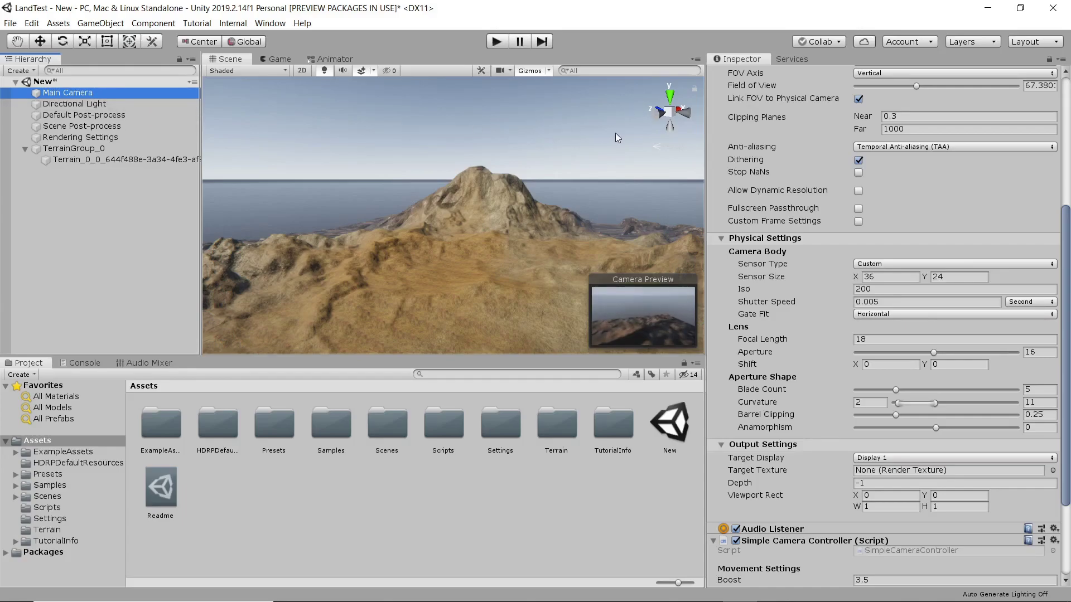
{"action": "key", "text": "f"}
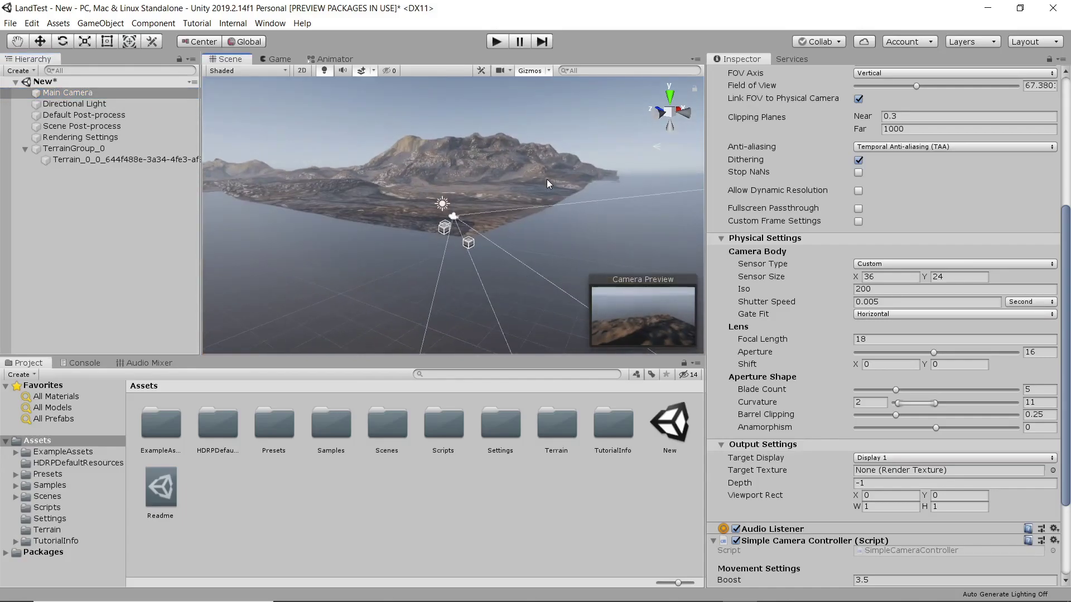
{"action": "middle_click_drag", "start_coordinate": [468, 193], "coordinate": [466, 270]}
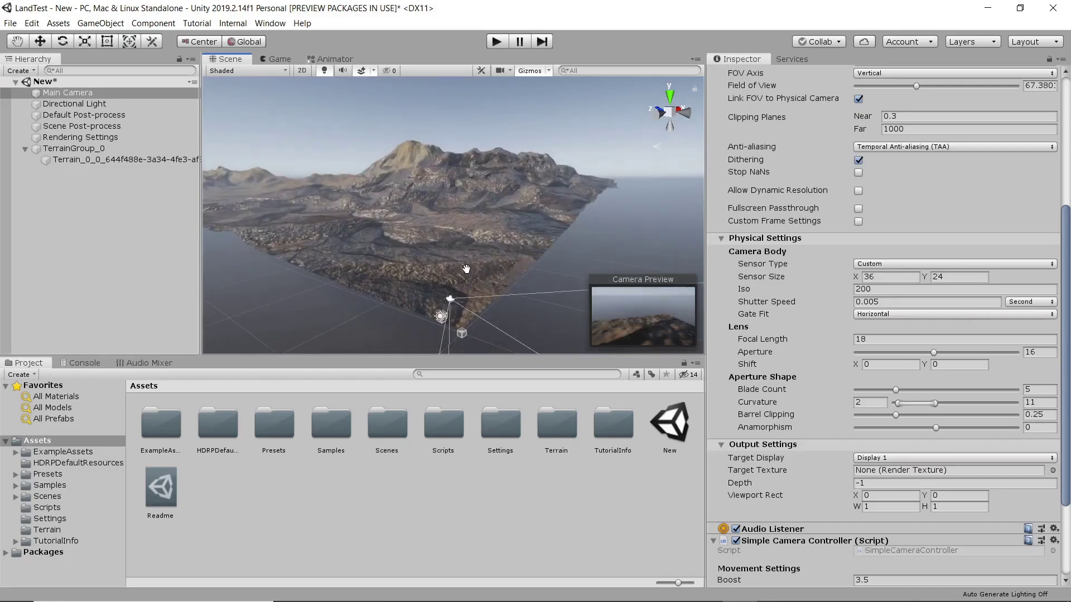
{"action": "left_click", "coordinate": [671, 95]}
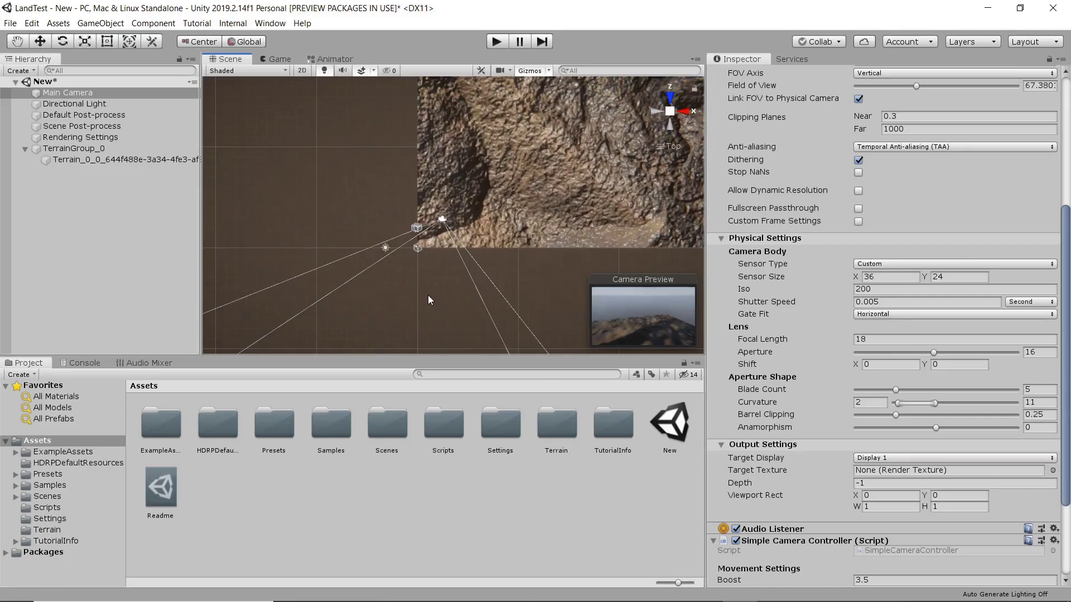
{"action": "key", "text": "e"}
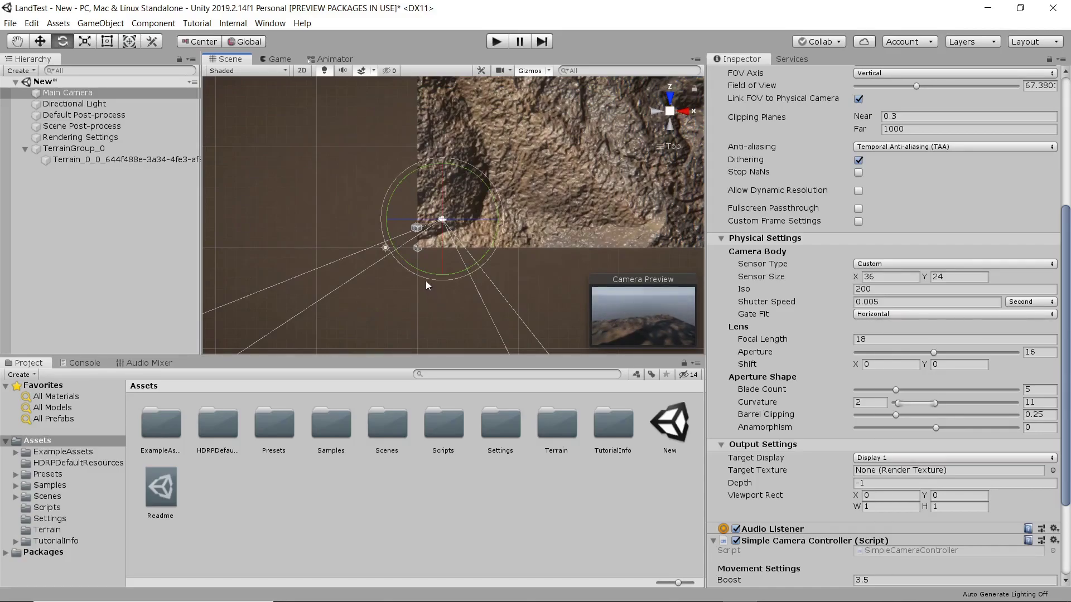
{"action": "left_click_drag", "start_coordinate": [421, 279], "coordinate": [739, 335]}
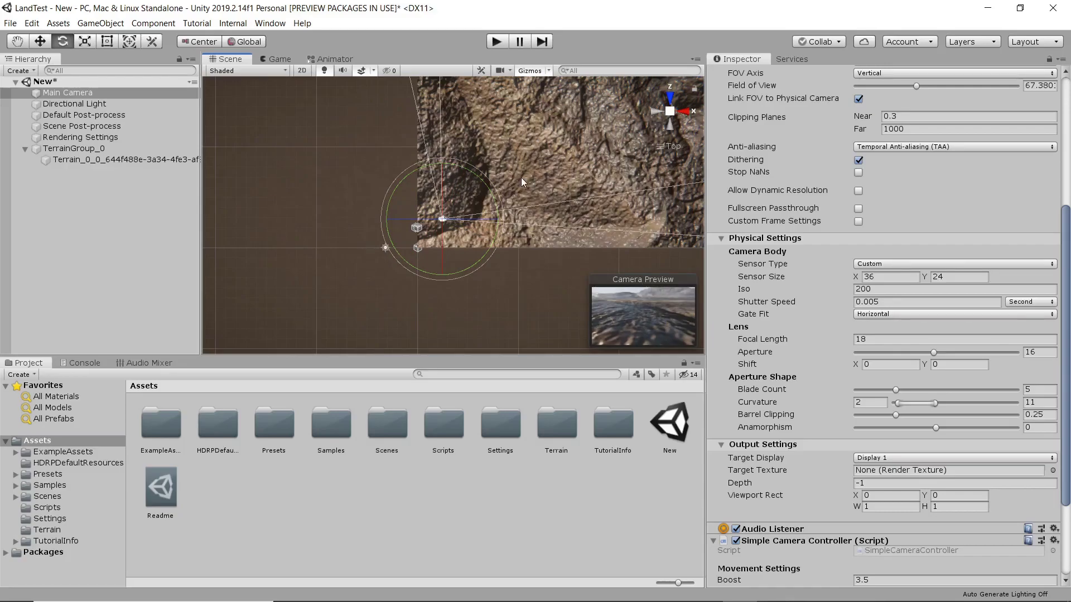
Move the Main Camera horizontally from the terrain's corner inward to the edge of the dirt area
{"action": "key", "text": "f"}
{"action": "key", "text": "w"}
{"action": "scroll", "coordinate": [508, 183], "scroll_direction": "down", "scroll_amount": 15}
{"action": "middle_click_drag", "start_coordinate": [504, 186], "coordinate": [360, 277]}
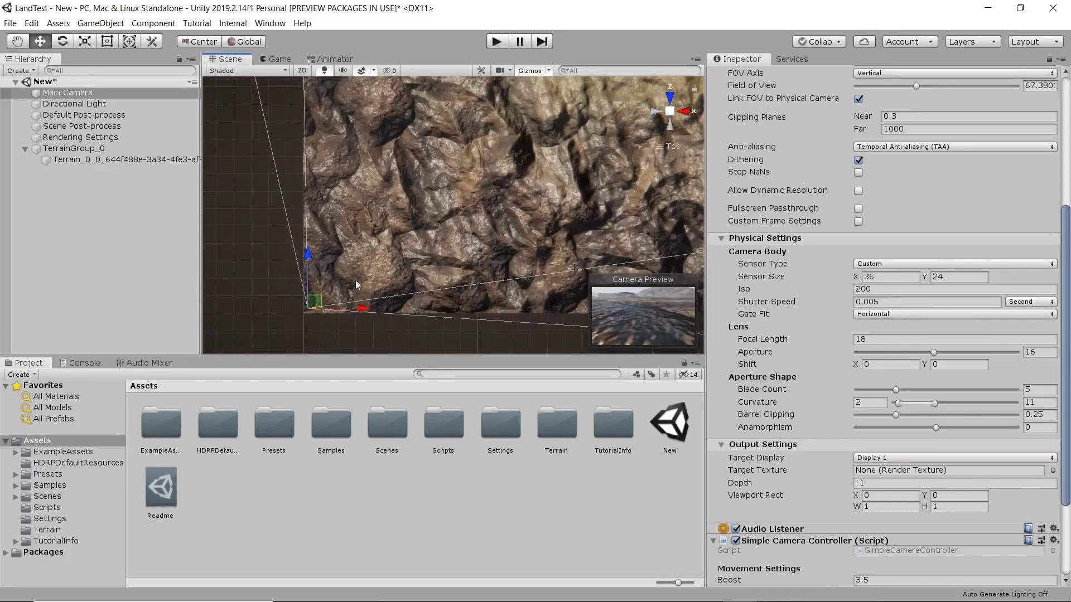
{"action": "left_click_drag", "start_coordinate": [321, 304], "coordinate": [568, 121]}
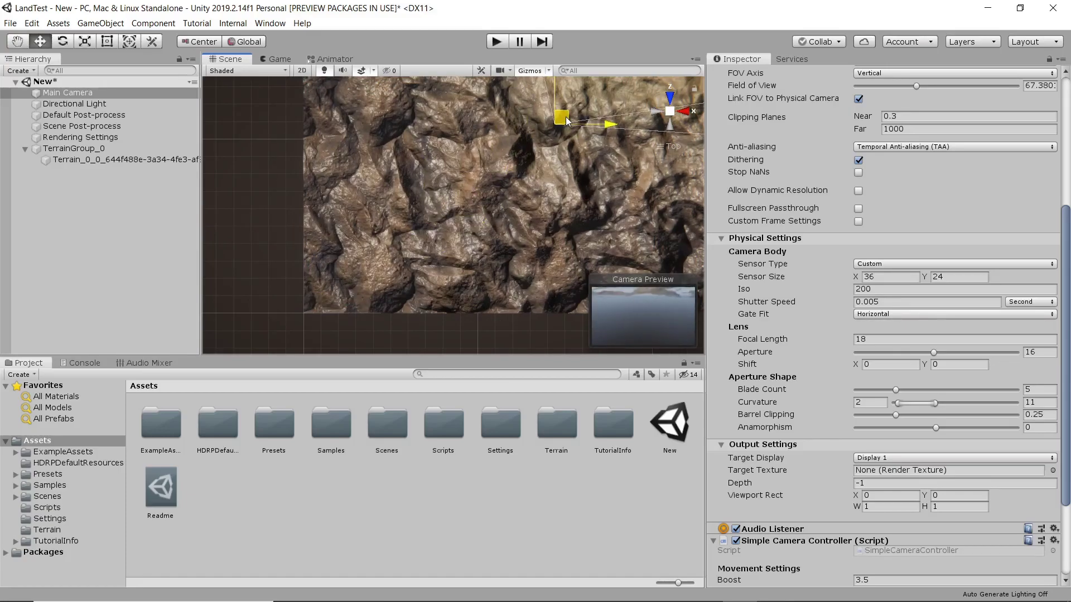
Lift the Main Camera above the terrain surface and shift it further onto the dirt area facing the mountain
{"action": "left_click", "coordinate": [681, 113]}
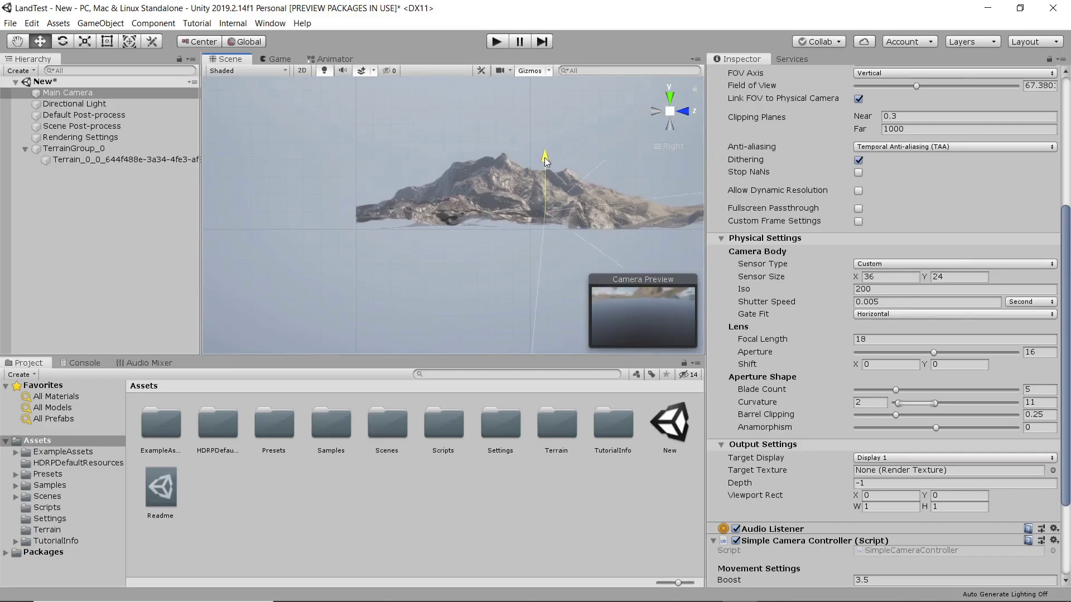
{"action": "left_click", "coordinate": [670, 97]}
{"action": "middle_click_drag", "start_coordinate": [435, 221], "coordinate": [542, 226]}
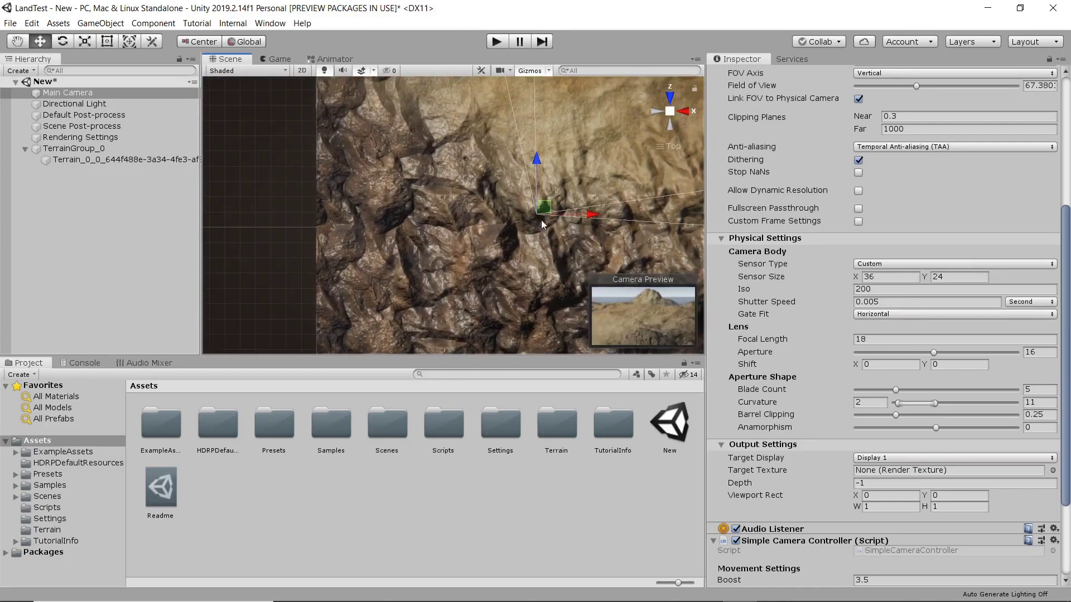
{"action": "left_click_drag", "start_coordinate": [544, 214], "coordinate": [531, 110]}
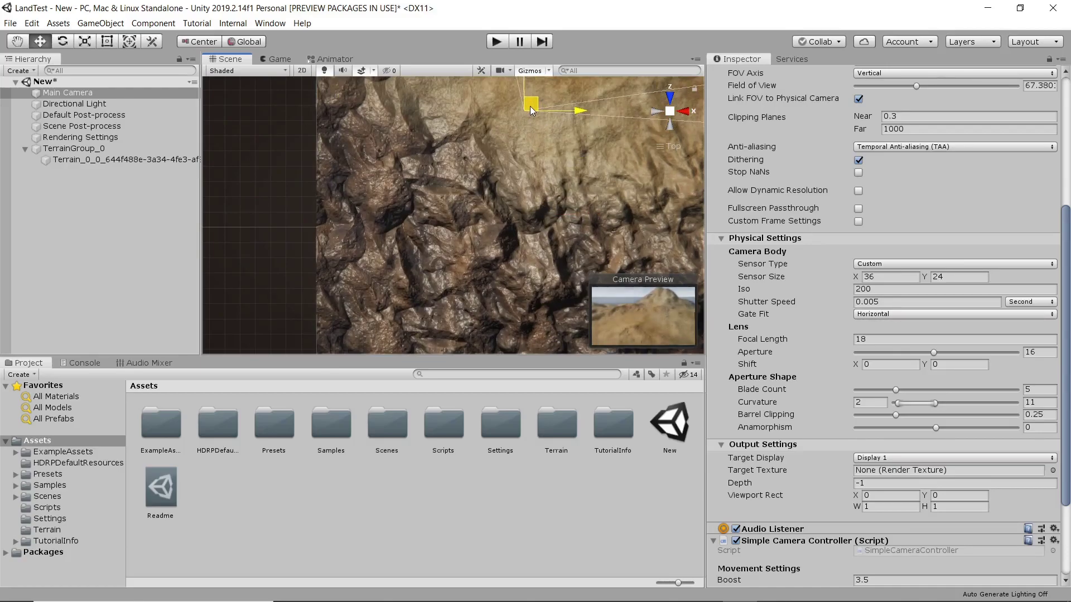
Raise the Main Camera to a Y position of about 46.1 and check its framing in the Game view
{"action": "scroll", "coordinate": [551, 145], "scroll_direction": "up", "scroll_amount": 3}
{"action": "left_click", "coordinate": [668, 115]}
{"action": "right_click_drag", "start_coordinate": [523, 287], "coordinate": [522, 198]}
{"action": "right_click_drag", "start_coordinate": [471, 306], "coordinate": [501, 161]}
{"action": "left_click_drag", "start_coordinate": [501, 162], "coordinate": [503, 104]}
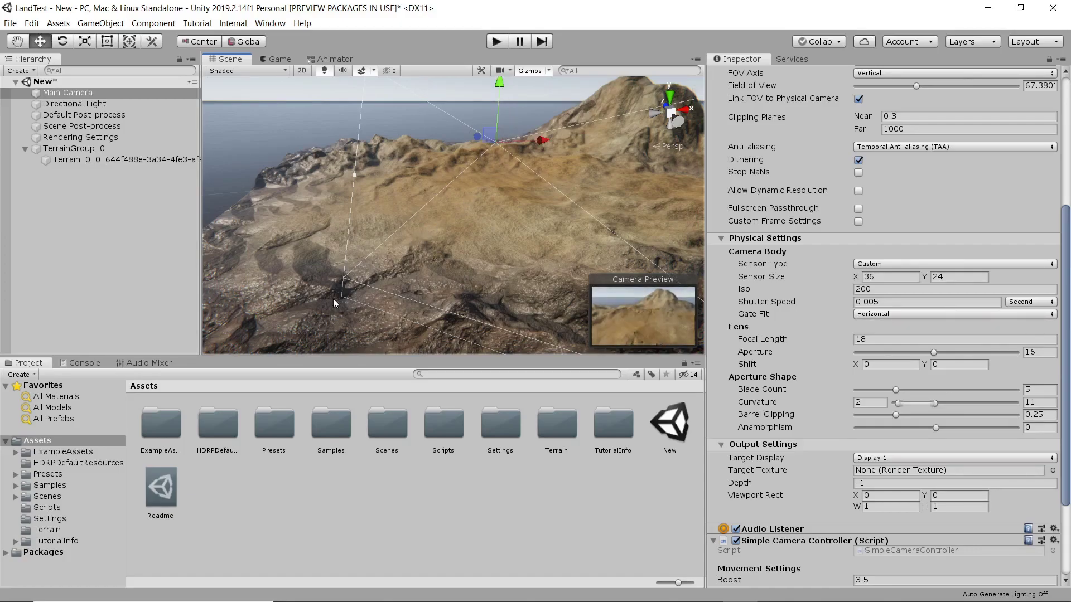
{"action": "left_click", "coordinate": [277, 59]}
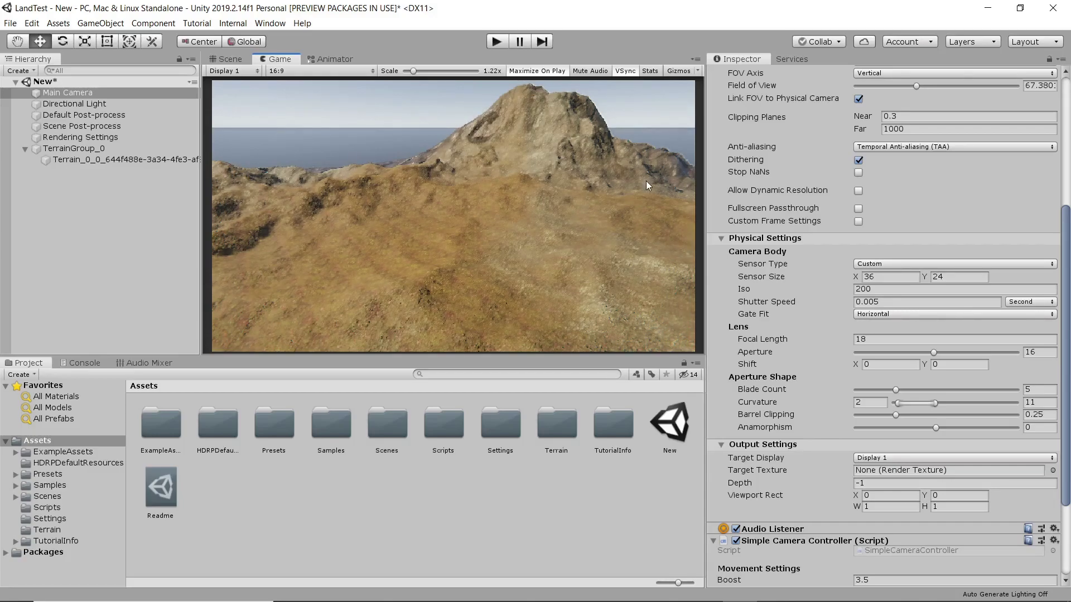
{"action": "left_click", "coordinate": [229, 60]}
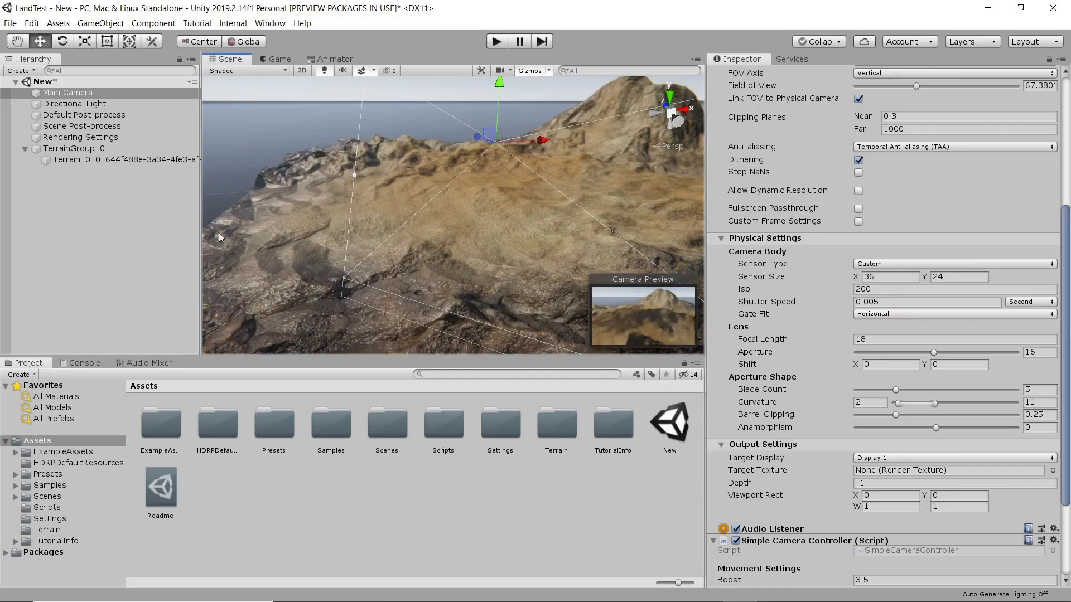
Raise the Directional Light to a Y position of about 10.4 and check the lighting in the Game view
{"action": "left_click", "coordinate": [78, 104]}
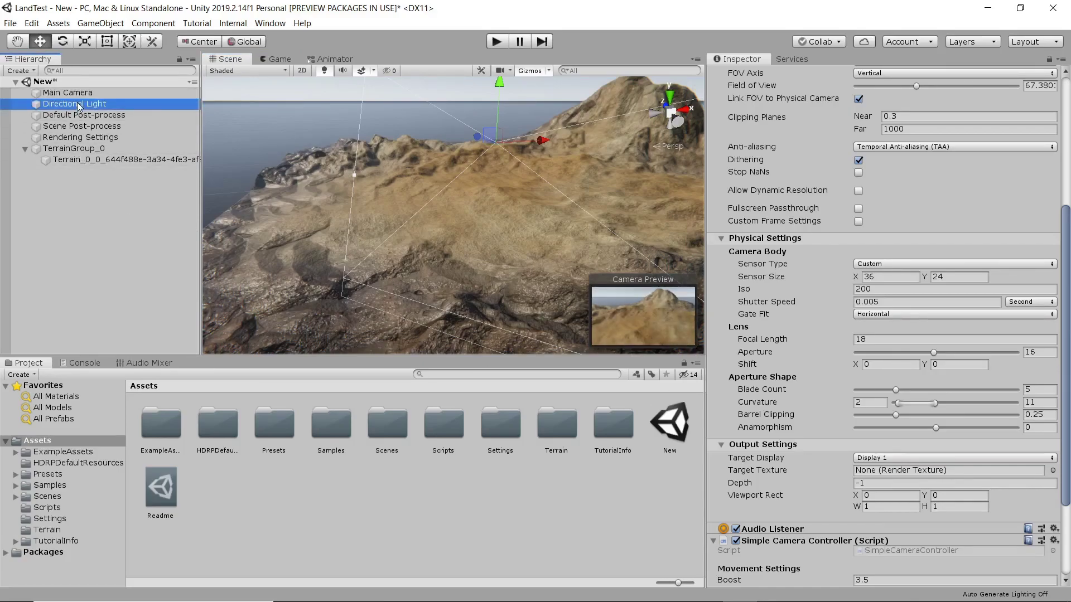
{"action": "double_click", "coordinate": [78, 104]}
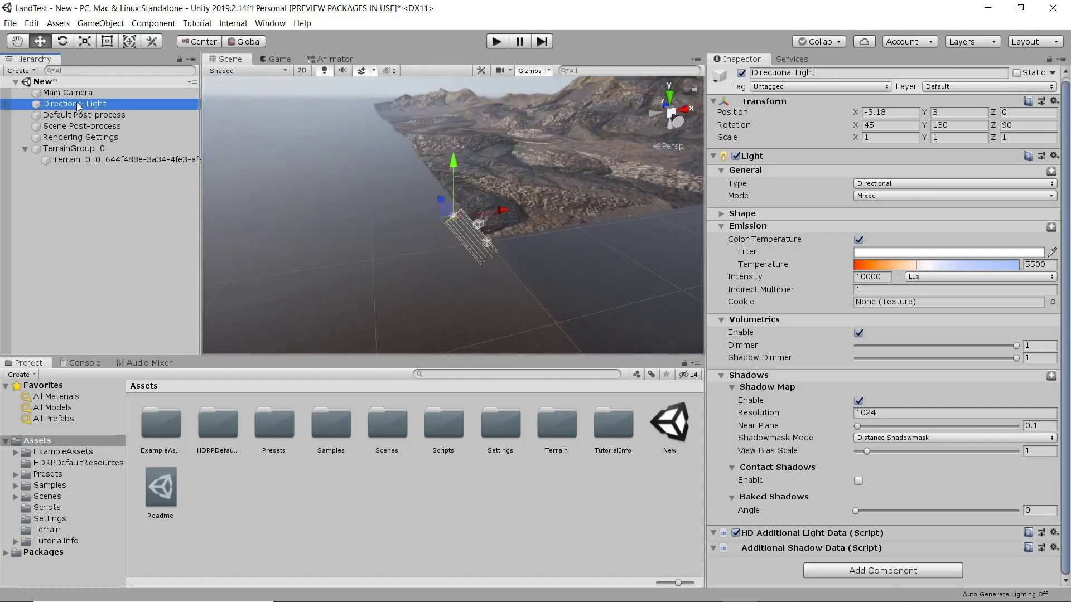
{"action": "left_click_drag", "start_coordinate": [458, 175], "coordinate": [453, 112]}
{"action": "middle_click_drag", "start_coordinate": [457, 211], "coordinate": [355, 242]}
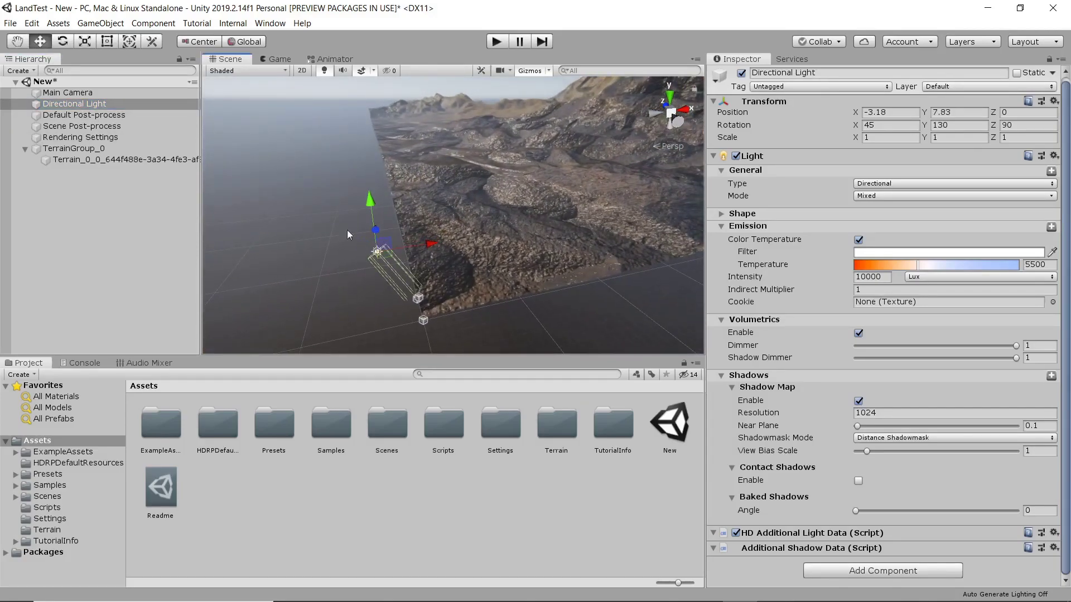
{"action": "left_click_drag", "start_coordinate": [369, 199], "coordinate": [373, 169]}
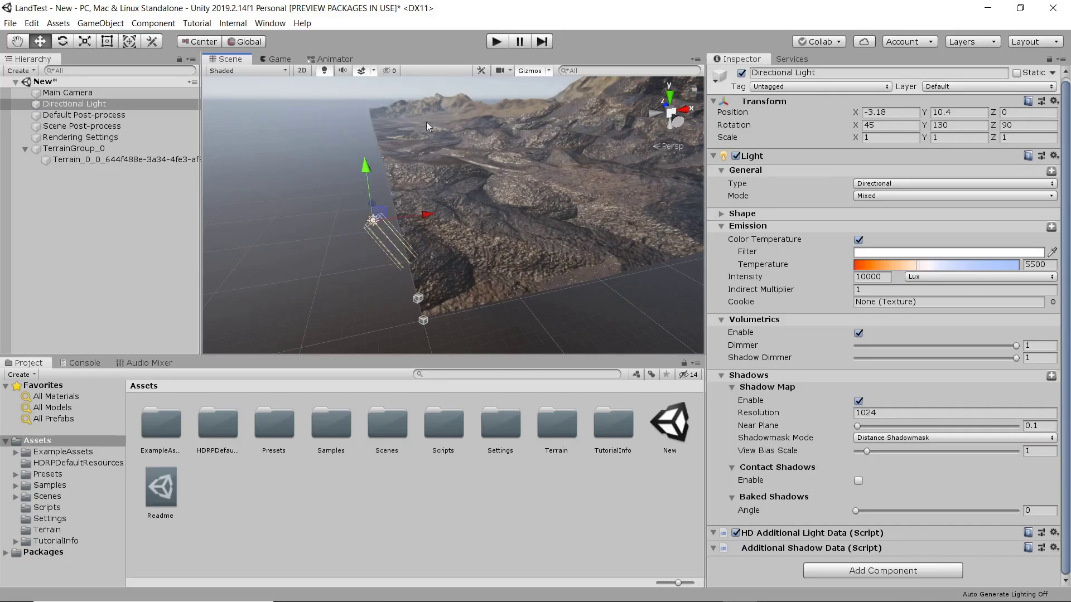
{"action": "left_click", "coordinate": [278, 59]}
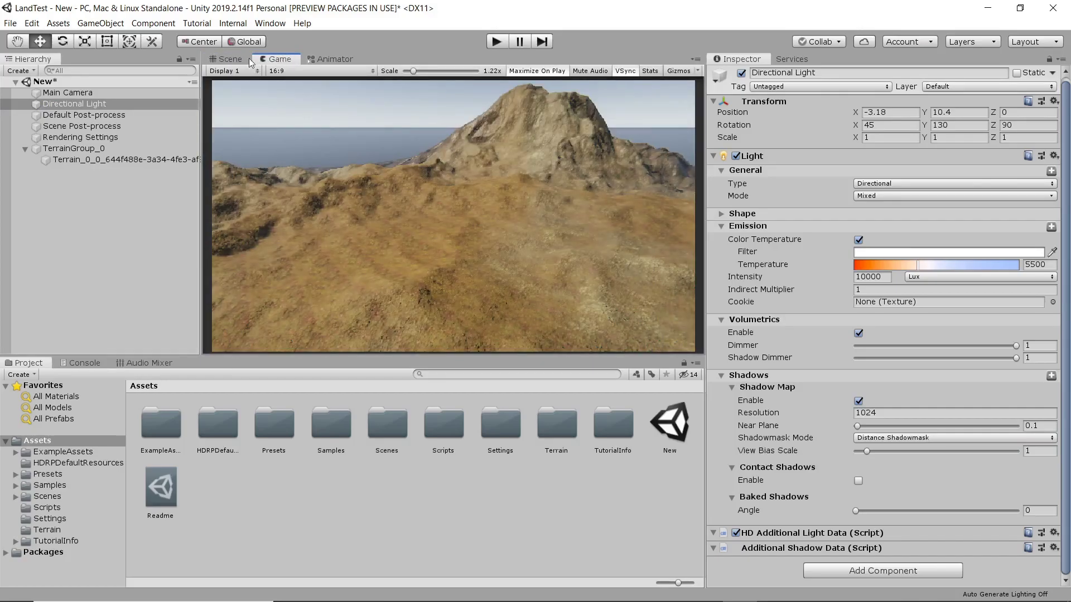
{"action": "left_click", "coordinate": [230, 59]}
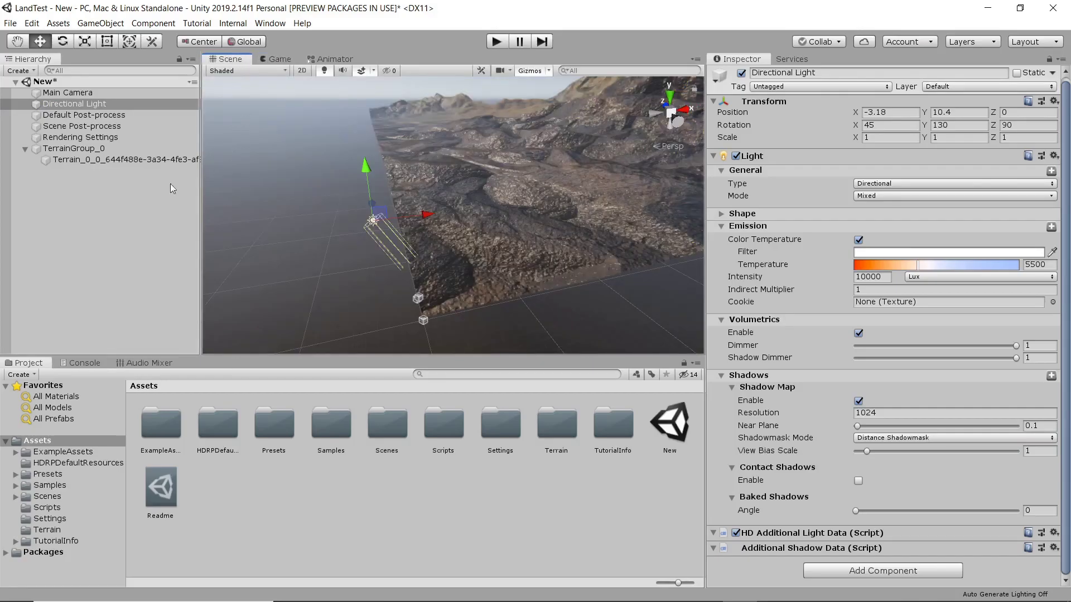
Raise the Main Camera higher above the dirt hills, to a Y position of about 70.9
{"action": "left_click", "coordinate": [73, 94]}
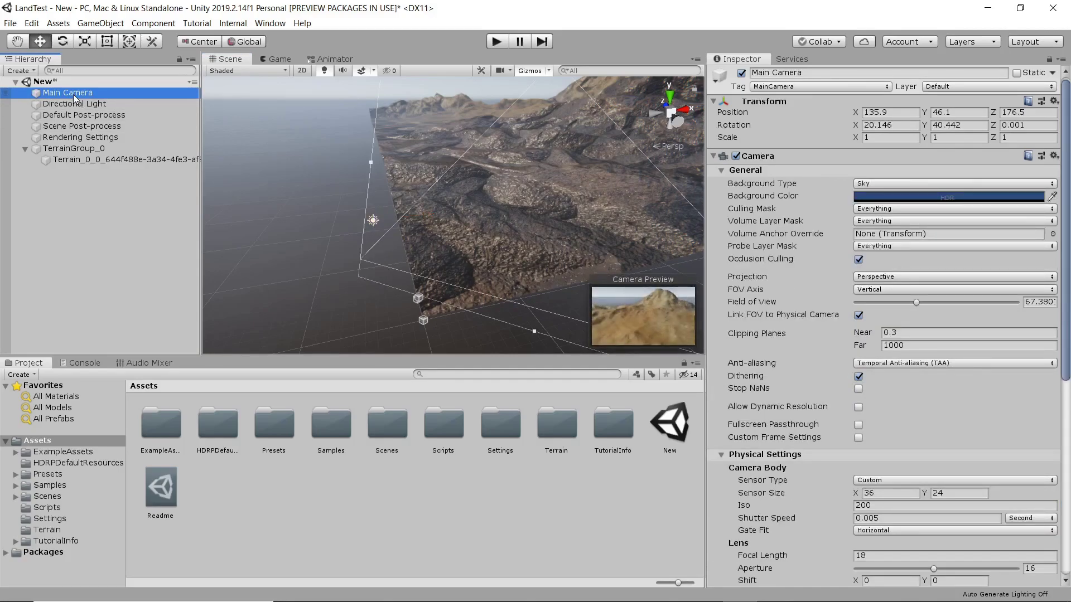
{"action": "scroll", "coordinate": [349, 320], "scroll_direction": "up", "scroll_amount": 5}
{"action": "scroll", "coordinate": [393, 217], "scroll_direction": "down", "scroll_amount": 5}
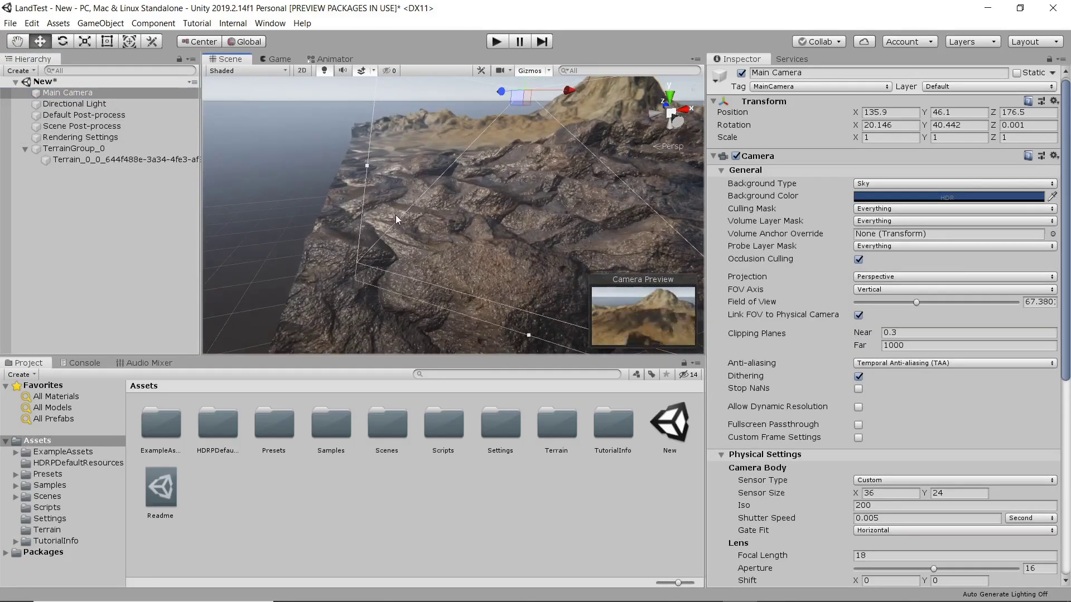
{"action": "scroll", "coordinate": [445, 177], "scroll_direction": "down", "scroll_amount": 2}
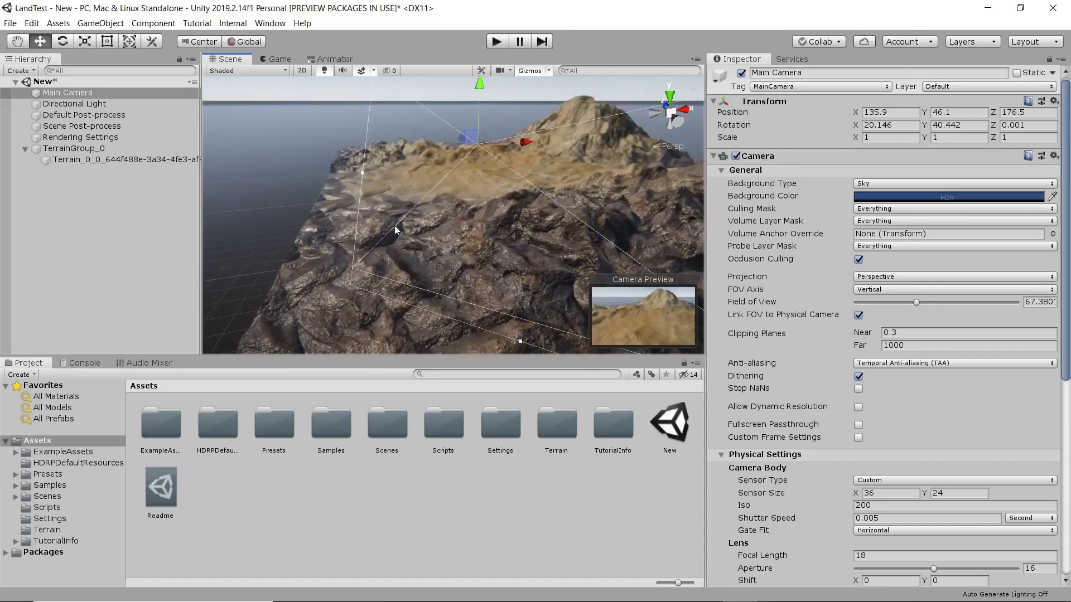
{"action": "scroll", "coordinate": [424, 186], "scroll_direction": "down", "scroll_amount": 2}
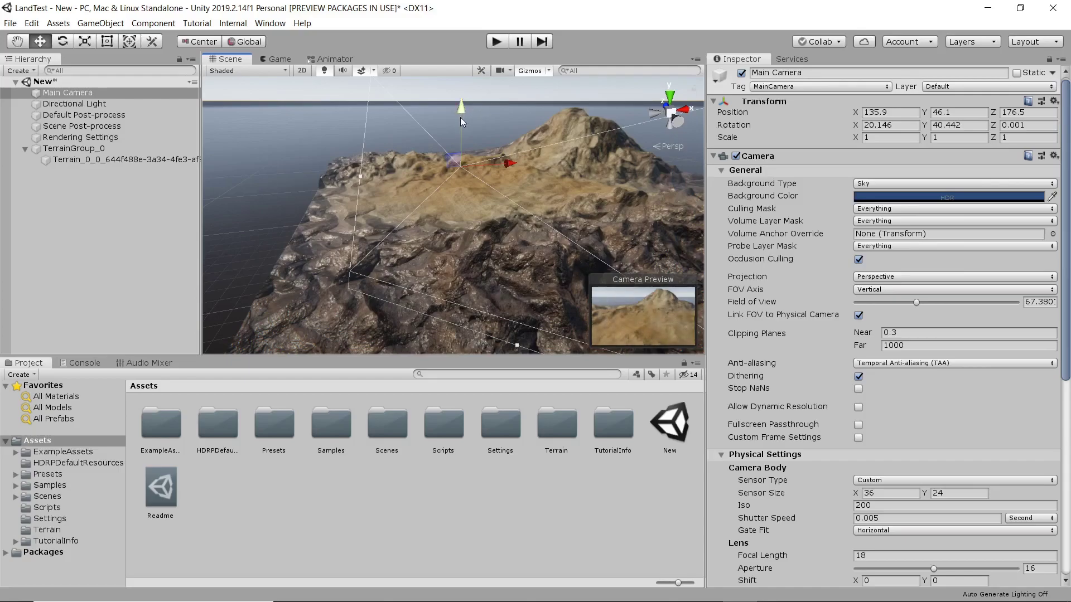
{"action": "left_click_drag", "start_coordinate": [460, 116], "coordinate": [466, 101]}
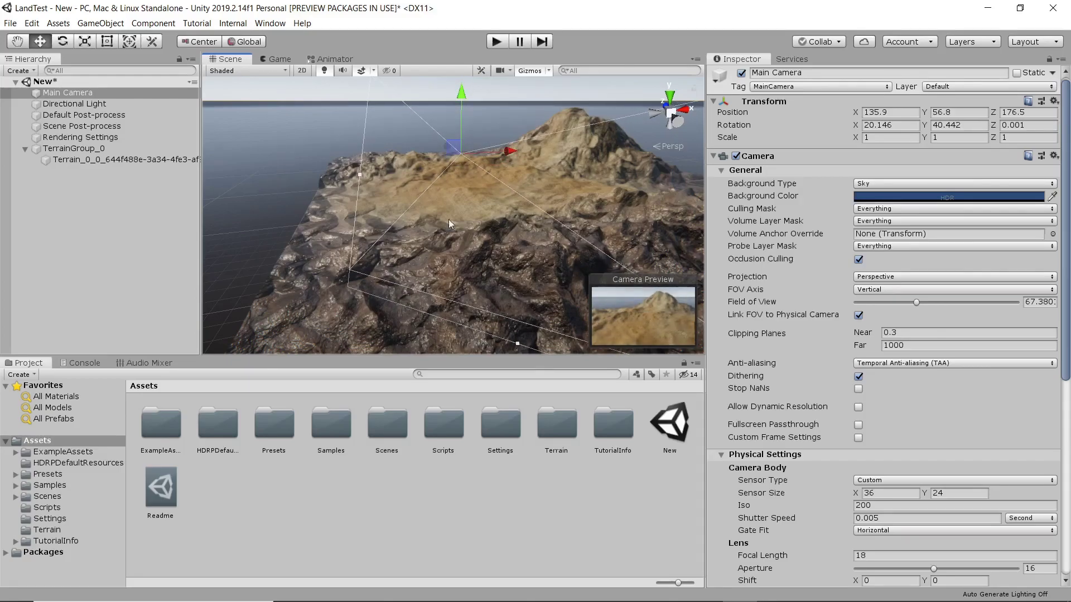
{"action": "left_click_drag", "start_coordinate": [540, 195], "coordinate": [628, 174], "text": "alt"}
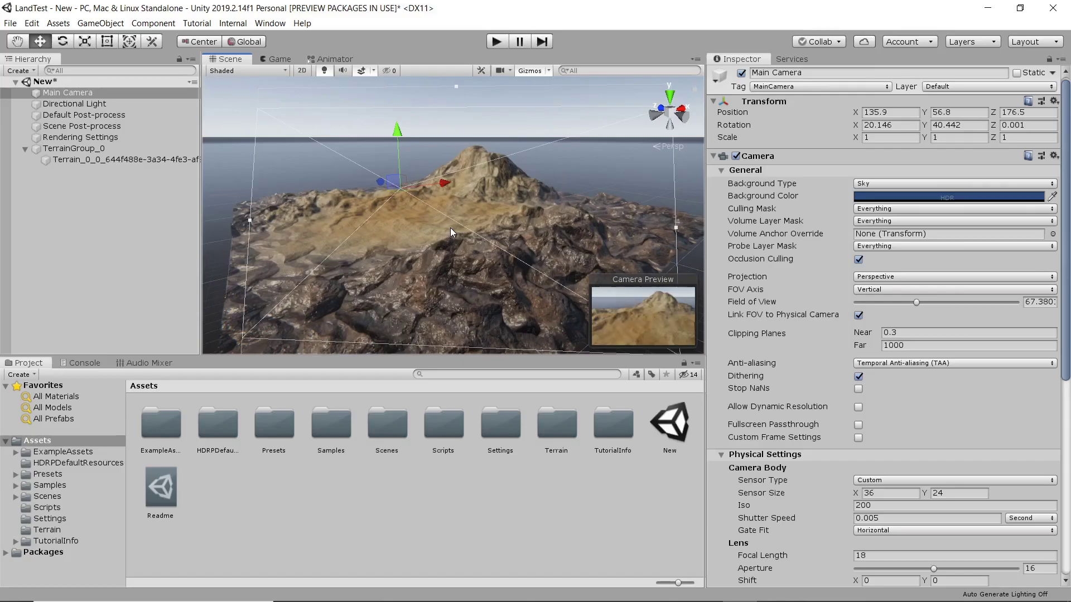
{"action": "left_click_drag", "start_coordinate": [394, 234], "coordinate": [452, 235], "text": "alt"}
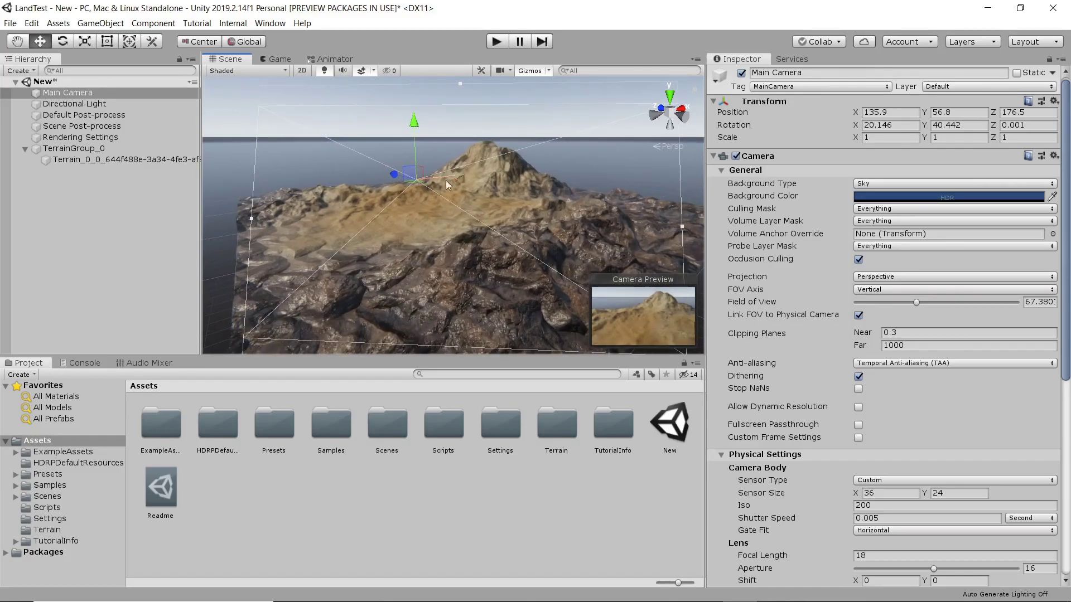
{"action": "left_click_drag", "start_coordinate": [416, 130], "coordinate": [416, 110]}
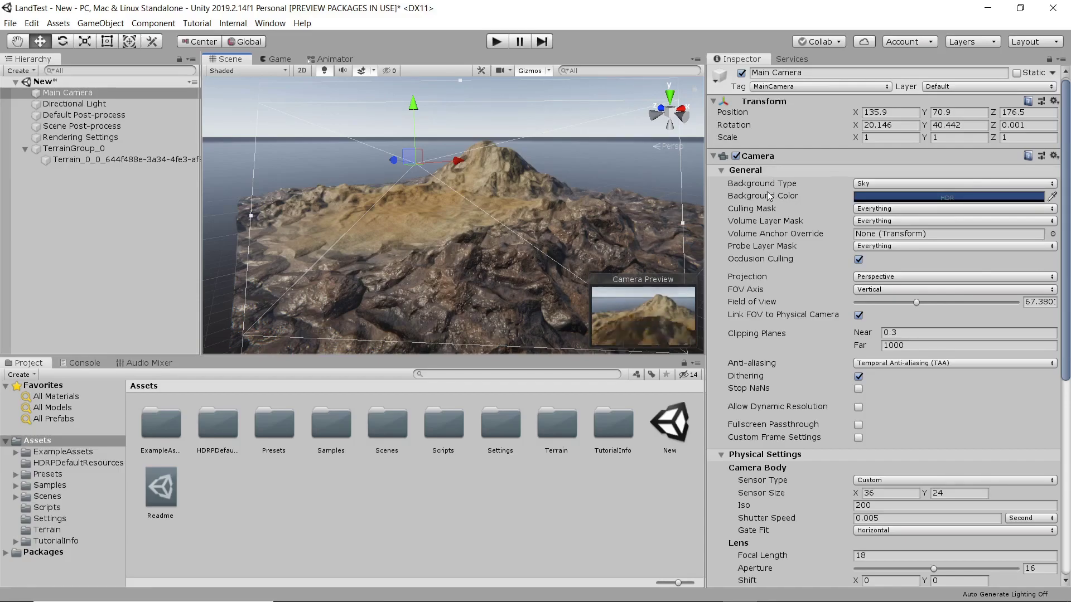
{"action": "left_click", "coordinate": [908, 183]}
{"action": "left_click", "coordinate": [908, 182]}
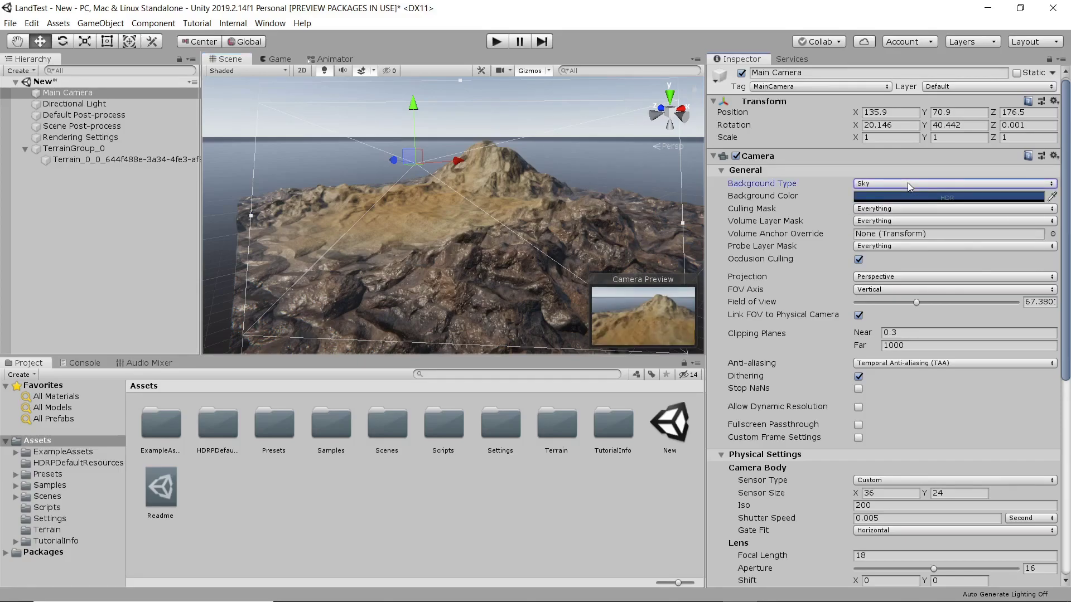
Expand the Volumetric Fog override of the Rendering Settings object and enable its Mean Height property
{"action": "left_click", "coordinate": [117, 137]}
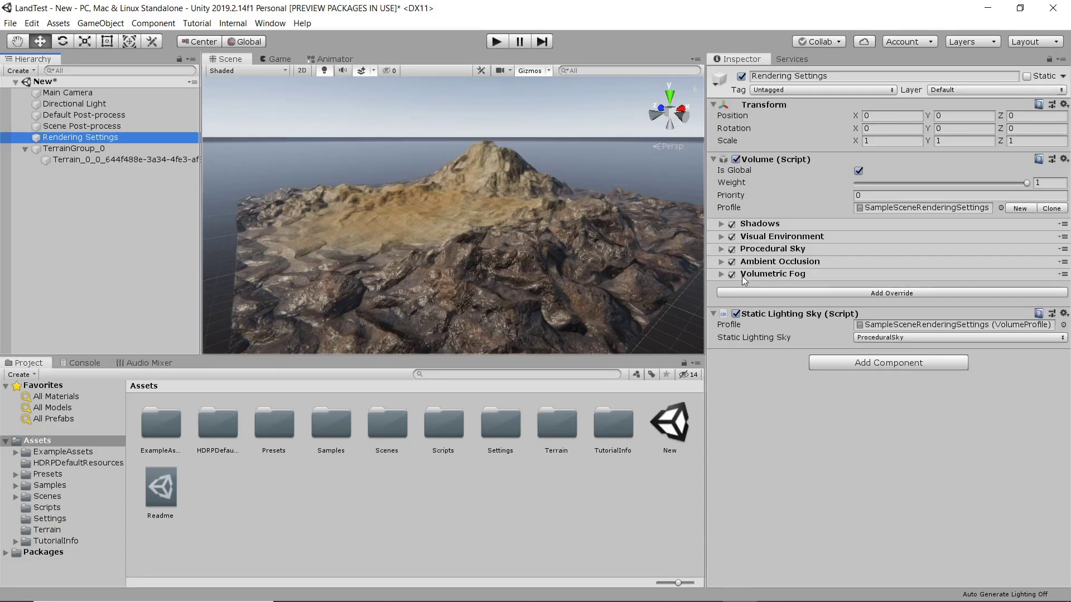
{"action": "left_click", "coordinate": [720, 274]}
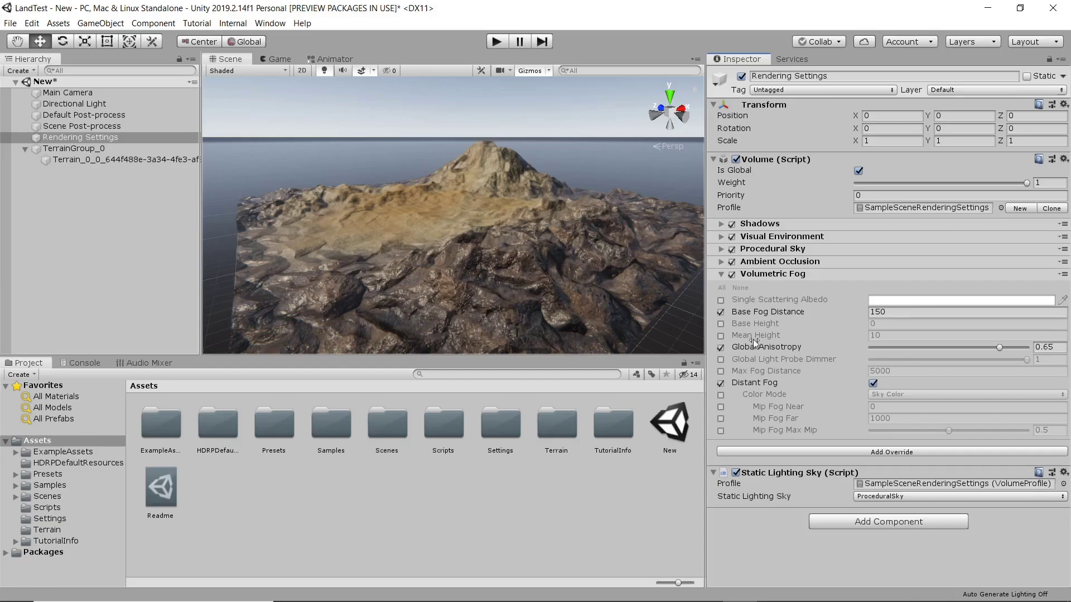
{"action": "left_click", "coordinate": [721, 336]}
Set the Volumetric Fog's Base Fog Distance to 100 and its Mean Height to 30
{"action": "left_click", "coordinate": [828, 313]}
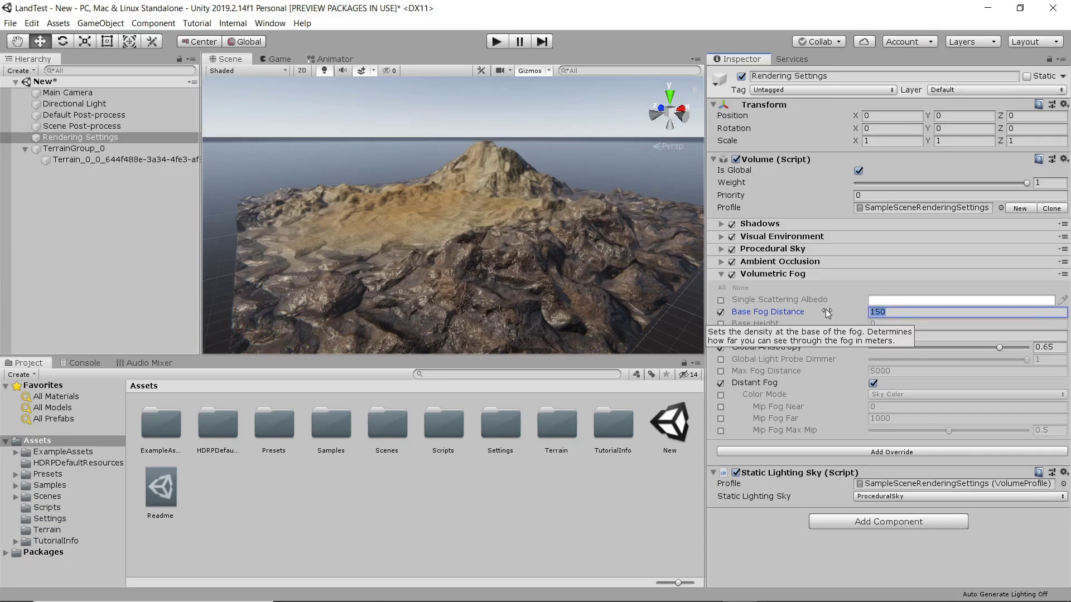
{"action": "type", "text": "100"}
{"action": "key", "text": "BackSpace"}
{"action": "key", "text": "BackSpace"}
{"action": "key", "text": "BackSpace"}
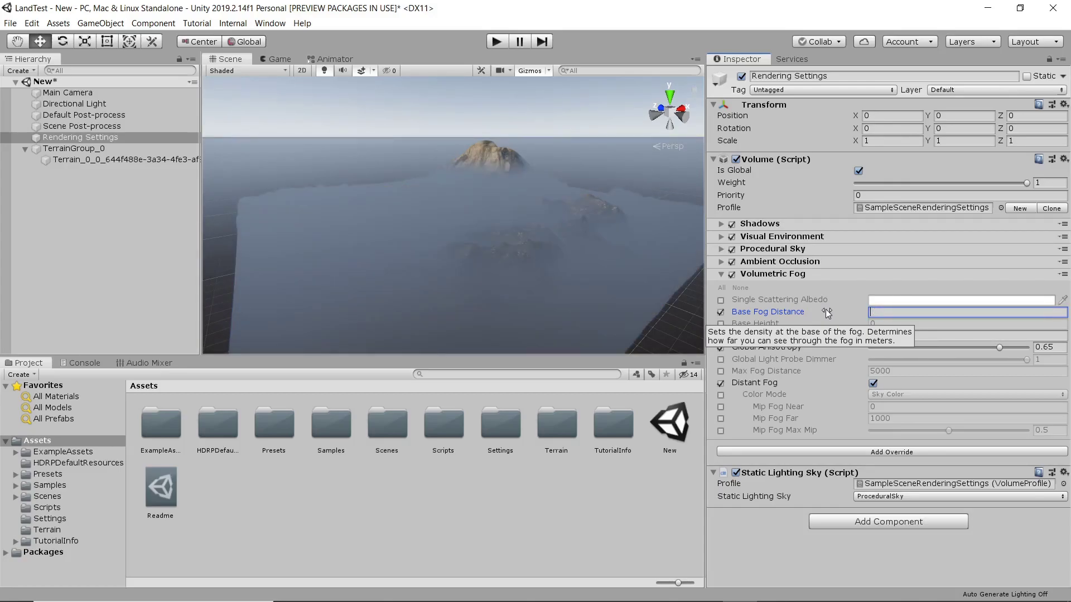
{"action": "type", "text": "100"}
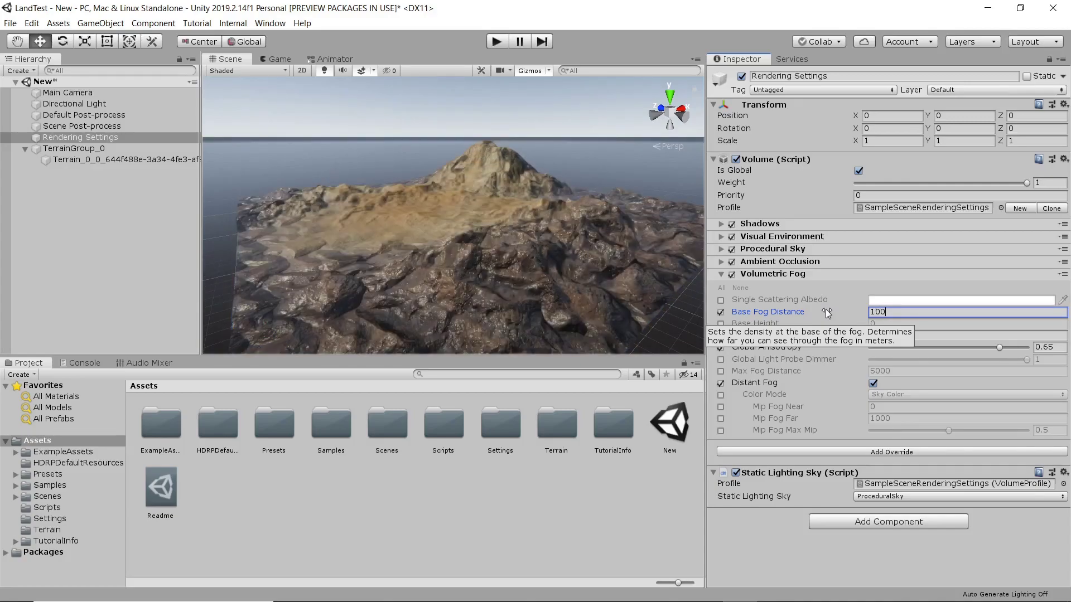
{"action": "left_click", "coordinate": [846, 335]}
{"action": "type", "text": "30"}
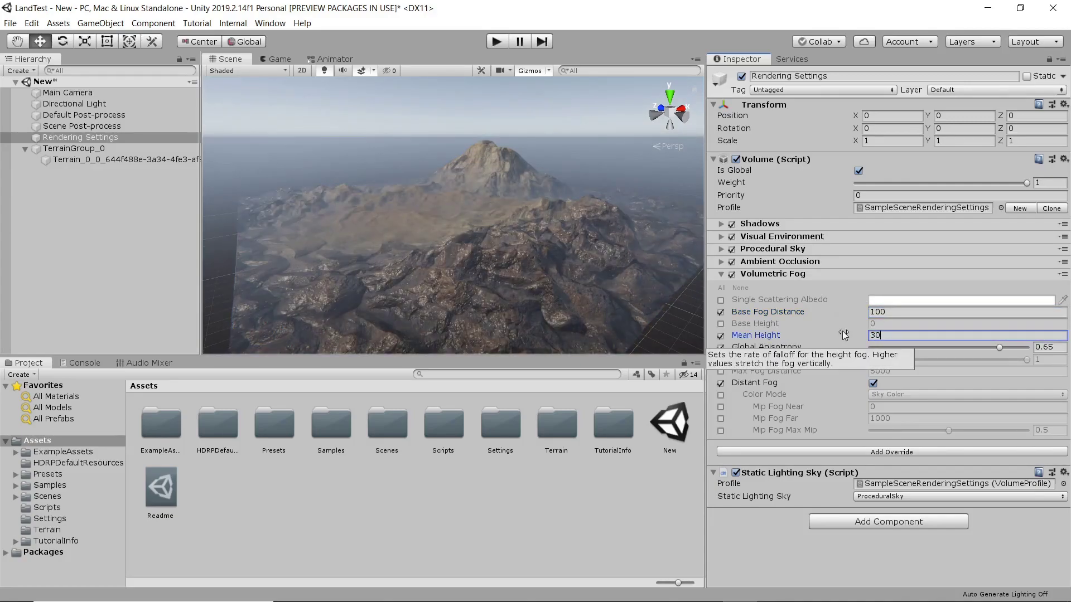
Move the Directional Light past the terrain's far corner, to a position of about X 490 and Z 547
{"action": "scroll", "coordinate": [472, 211], "scroll_direction": "up", "scroll_amount": 5}
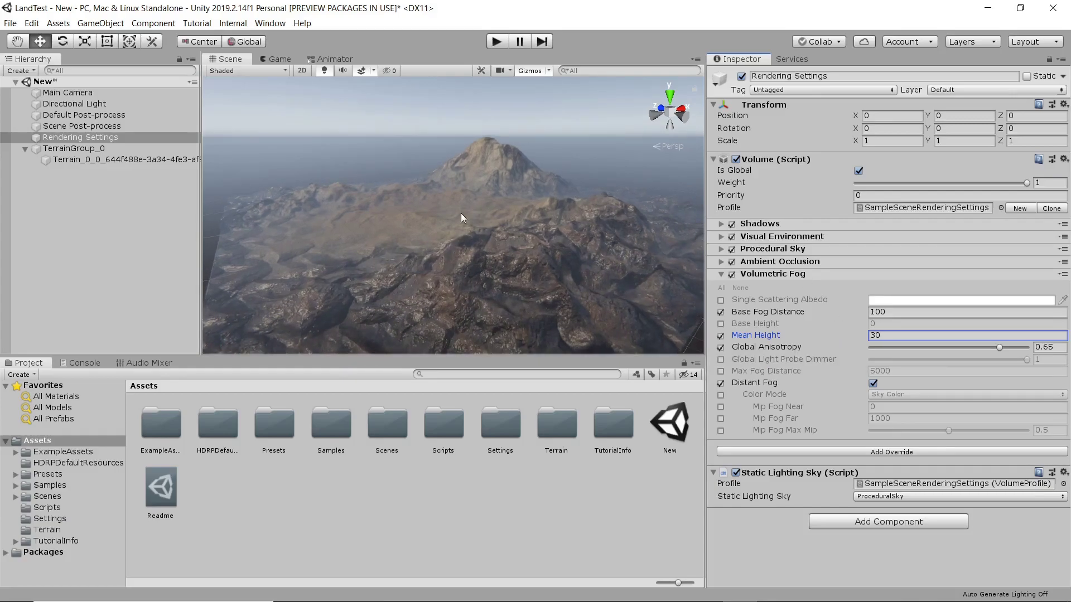
{"action": "middle_click_drag", "start_coordinate": [504, 208], "coordinate": [569, 318]}
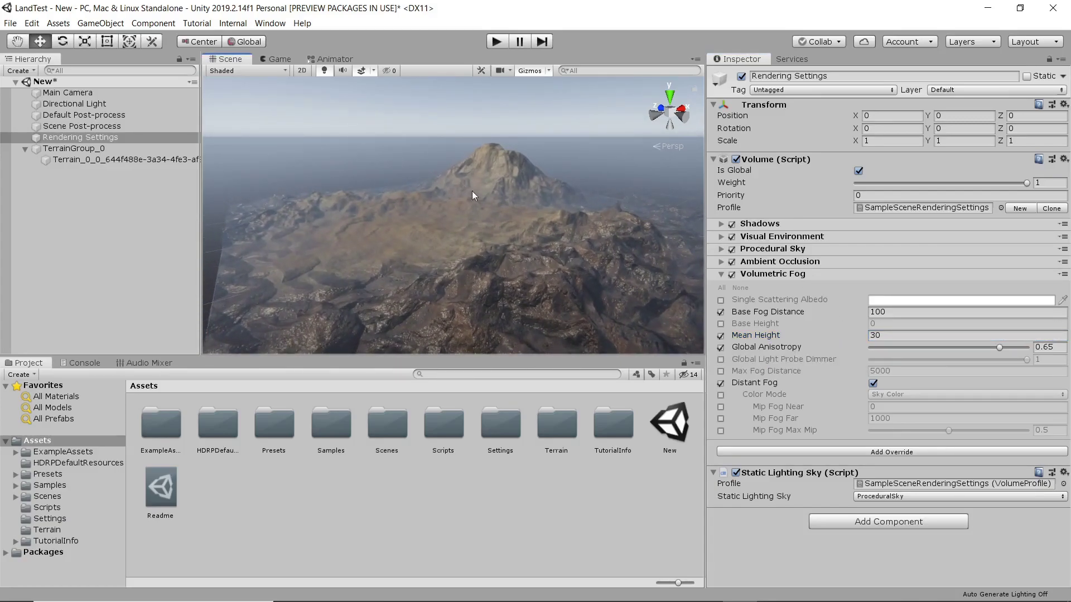
{"action": "scroll", "coordinate": [353, 220], "scroll_direction": "up", "scroll_amount": 3}
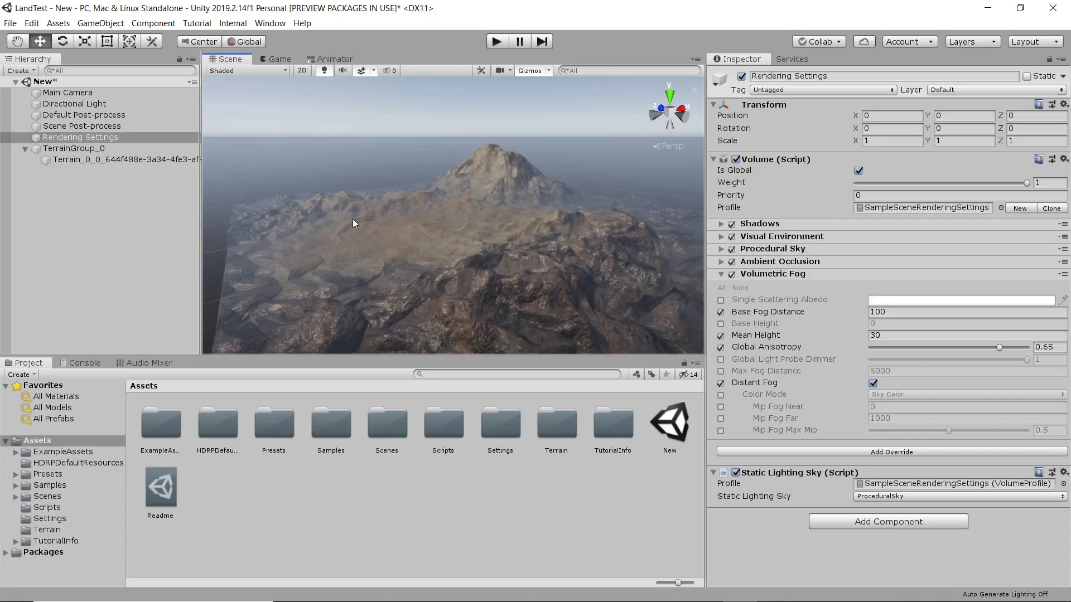
{"action": "scroll", "coordinate": [355, 229], "scroll_direction": "down", "scroll_amount": 5}
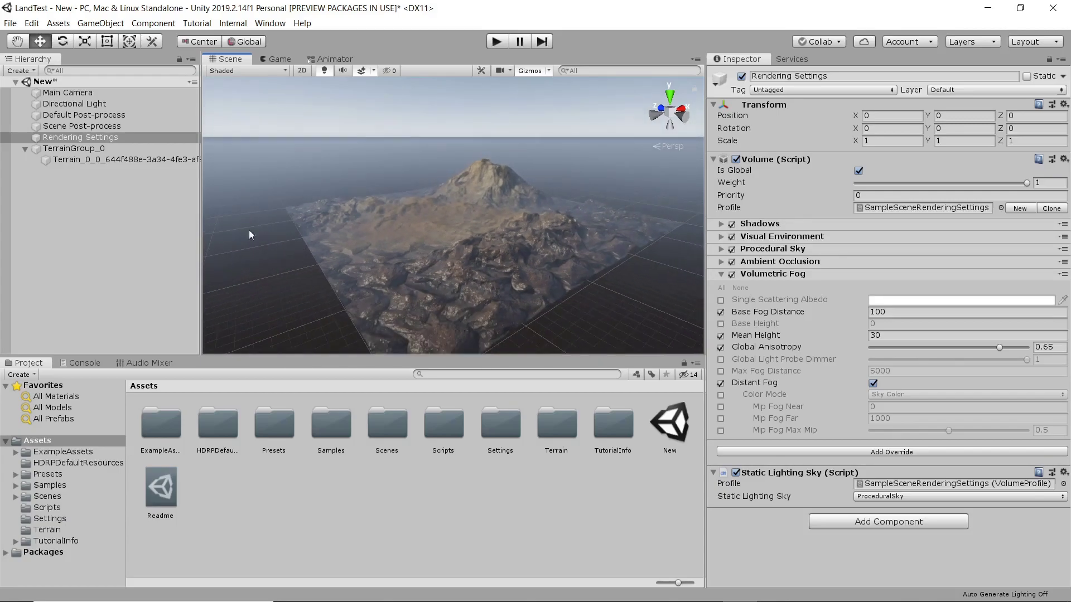
{"action": "left_click", "coordinate": [75, 103]}
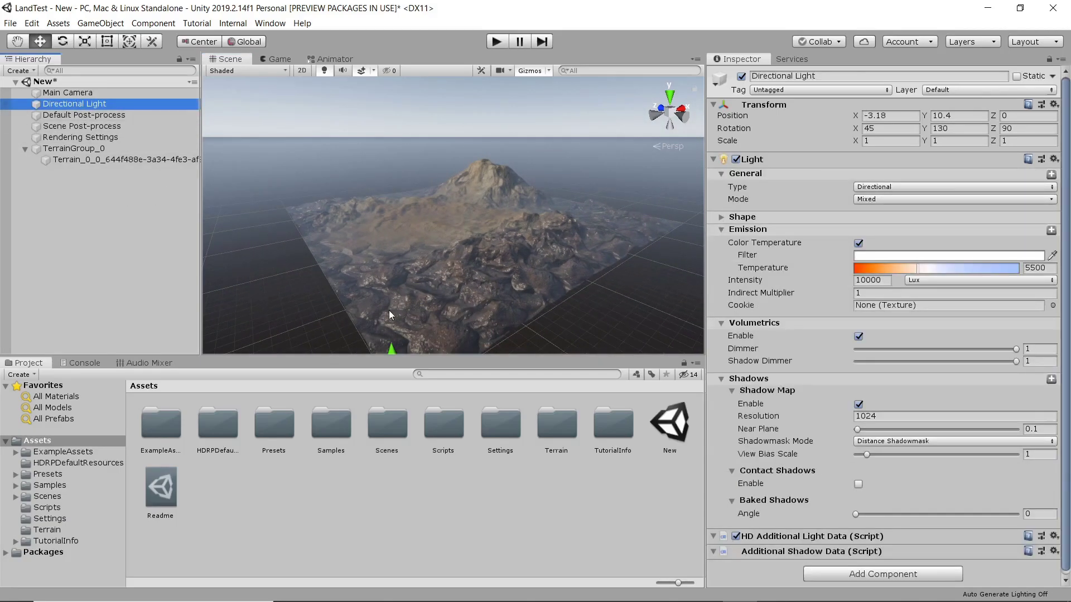
{"action": "left_click_drag", "start_coordinate": [442, 324], "coordinate": [630, 145]}
{"action": "left_click", "coordinate": [667, 101]}
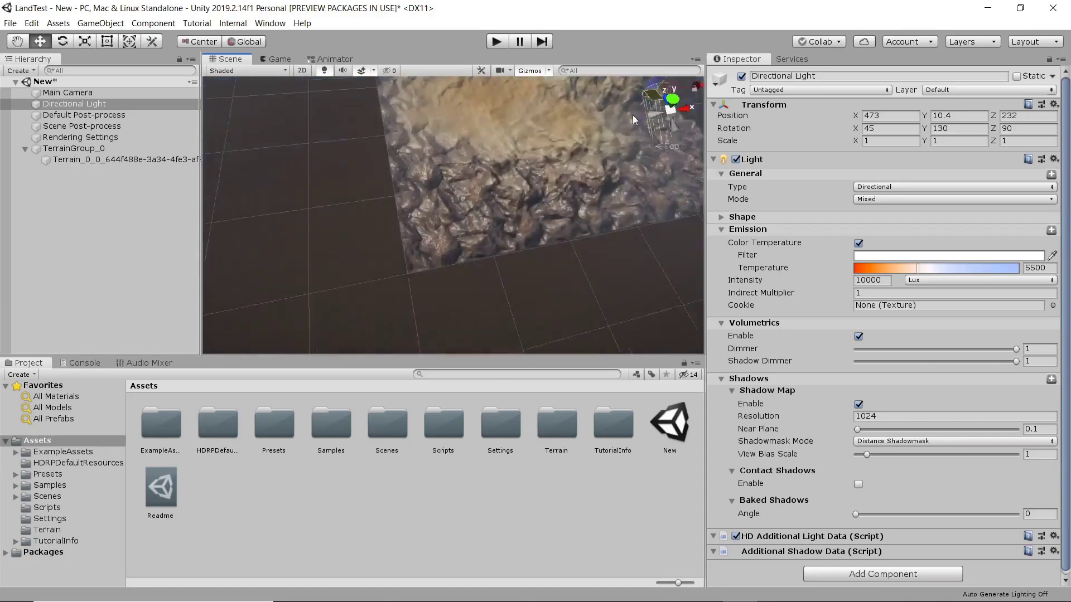
{"action": "scroll", "coordinate": [555, 163], "scroll_direction": "down", "scroll_amount": 2}
{"action": "middle_click_drag", "start_coordinate": [552, 161], "coordinate": [424, 286]}
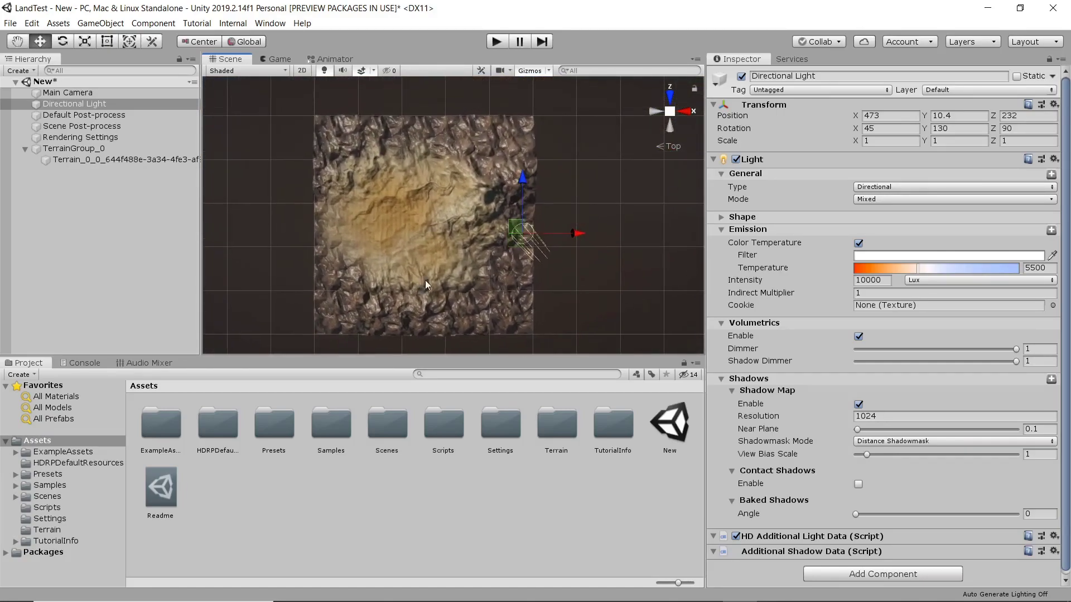
{"action": "left_click_drag", "start_coordinate": [519, 232], "coordinate": [528, 90]}
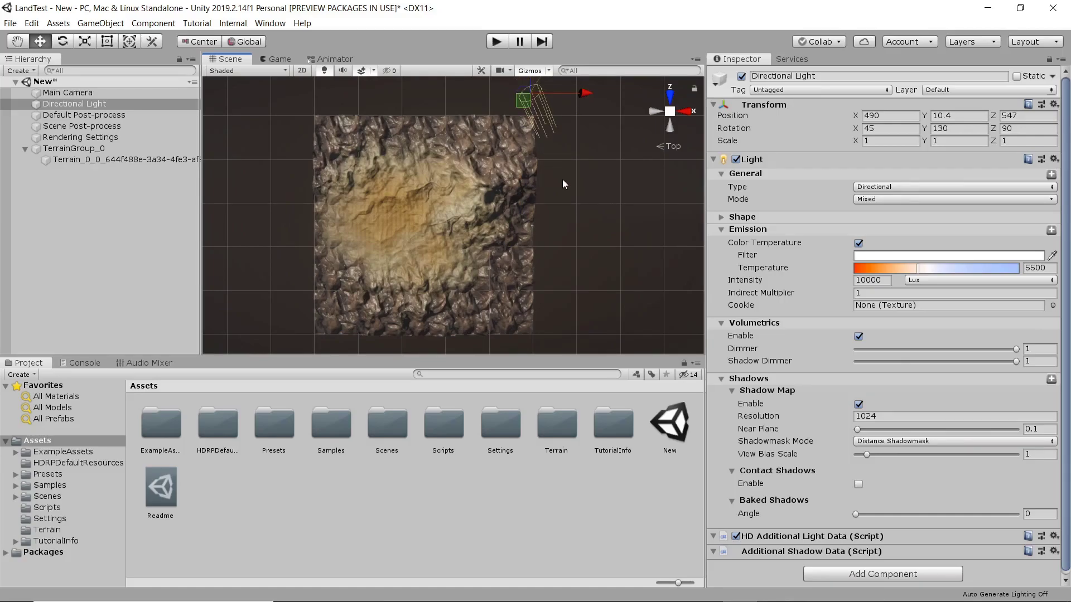
Rotate the Directional Light around the vertical axis toward the terrain, to a Y rotation of about 228
{"action": "key", "text": "e"}
{"action": "mouse_move", "coordinate": [561, 146]}
{"action": "left_mouse_down"}
{"action": "mouse_move", "coordinate": [463, 159]}
{"action": "mouse_move", "coordinate": [410, 152]}
{"action": "mouse_move", "coordinate": [336, 89]}
{"action": "mouse_move", "coordinate": [290, 86]}
{"action": "mouse_move", "coordinate": [296, 92]}
{"action": "left_mouse_up"}
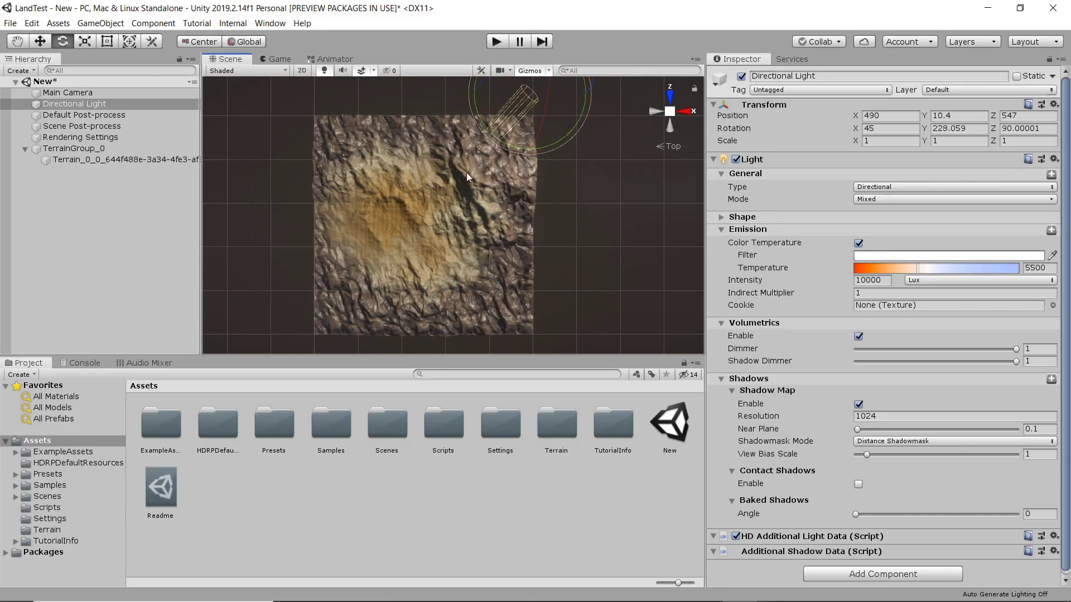
{"action": "scroll", "coordinate": [421, 199], "scroll_direction": "up", "scroll_amount": 5}
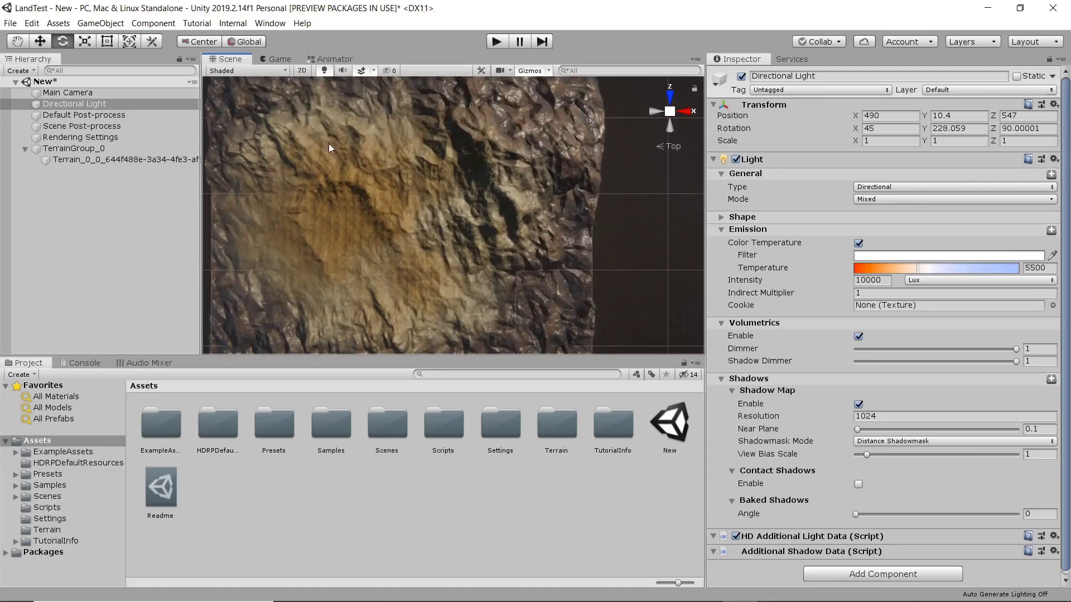
Tilt the Directional Light to a rotation of about X 7.8, Y 217.8, Z 118.2 and check the lighting in the Game view
{"action": "left_click", "coordinate": [669, 112]}
{"action": "right_click_drag", "start_coordinate": [433, 240], "coordinate": [491, 178]}
{"action": "left_click", "coordinate": [669, 113]}
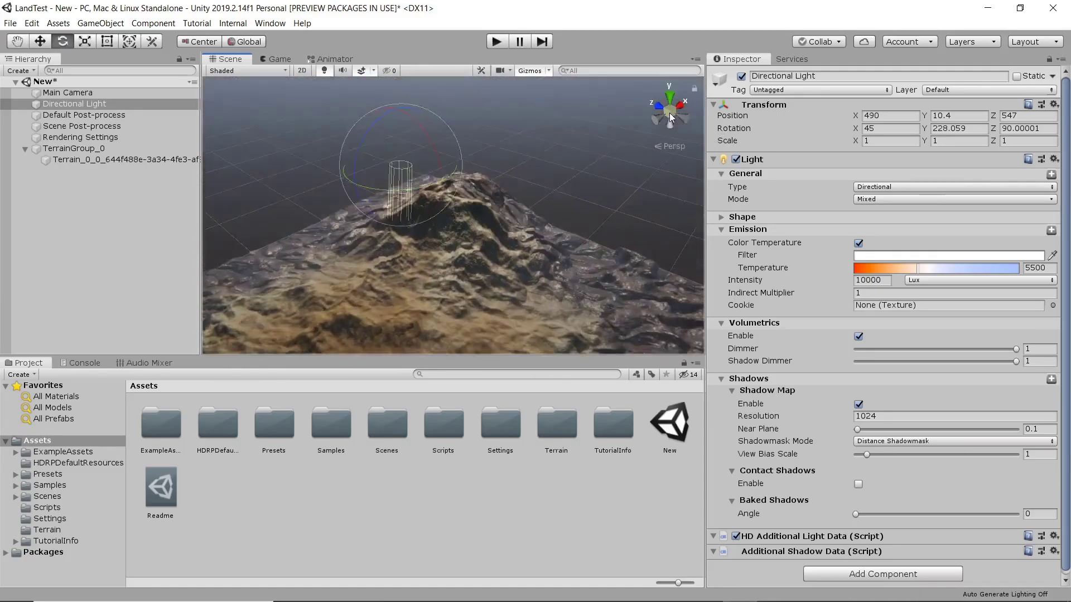
{"action": "right_click_drag", "start_coordinate": [433, 260], "coordinate": [511, 185]}
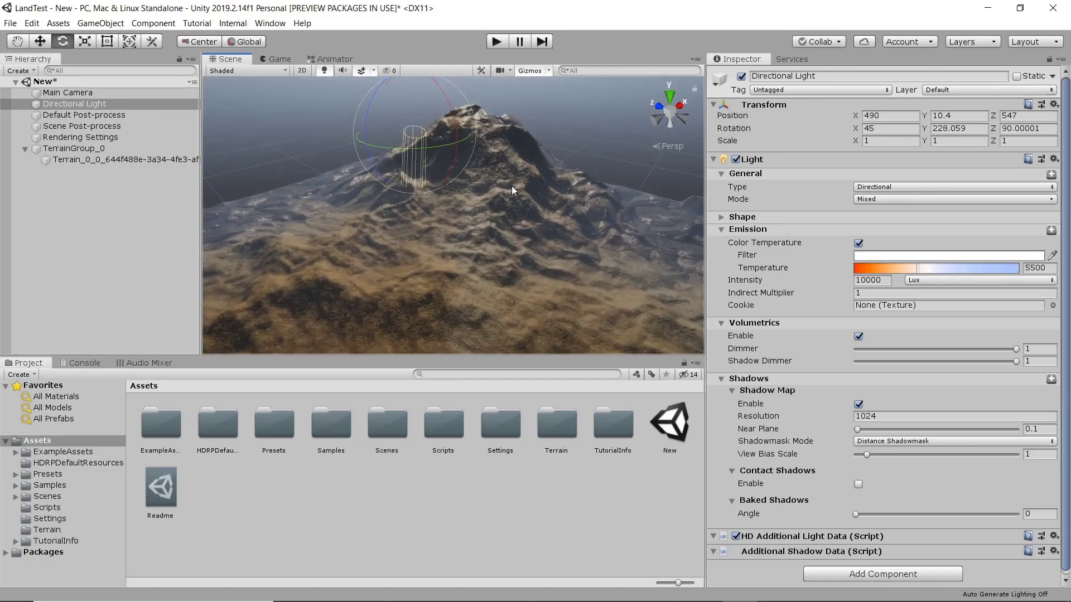
{"action": "mouse_move", "coordinate": [382, 123]}
{"action": "left_mouse_down"}
{"action": "mouse_move", "coordinate": [383, 83]}
{"action": "mouse_move", "coordinate": [430, 102]}
{"action": "left_mouse_up"}
{"action": "left_click_drag", "start_coordinate": [364, 126], "coordinate": [385, 62]}
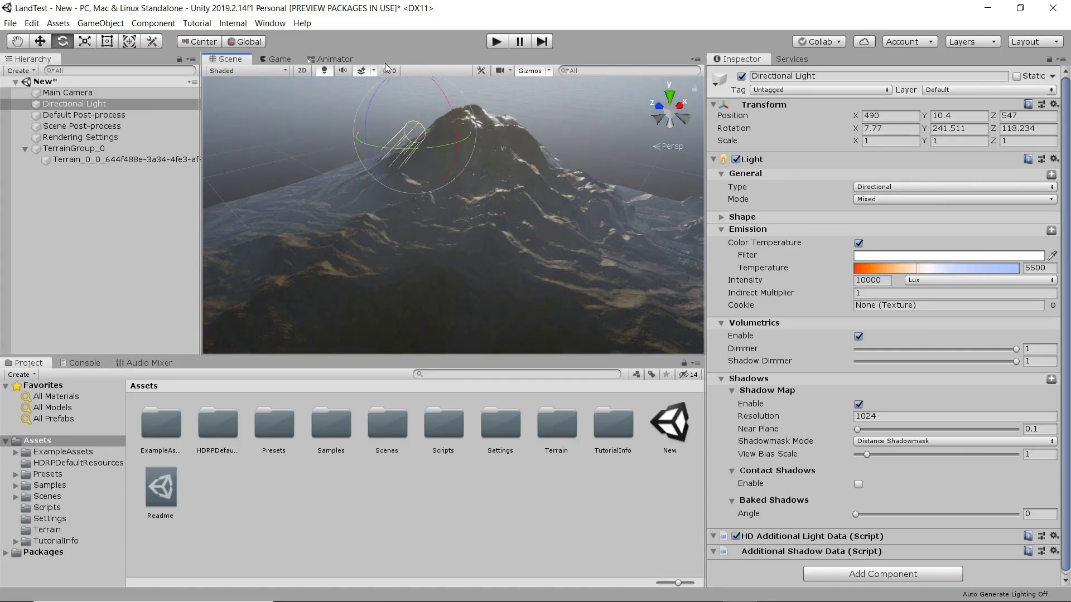
{"action": "left_click_drag", "start_coordinate": [386, 152], "coordinate": [430, 145]}
{"action": "scroll", "coordinate": [471, 242], "scroll_direction": "down", "scroll_amount": 3}
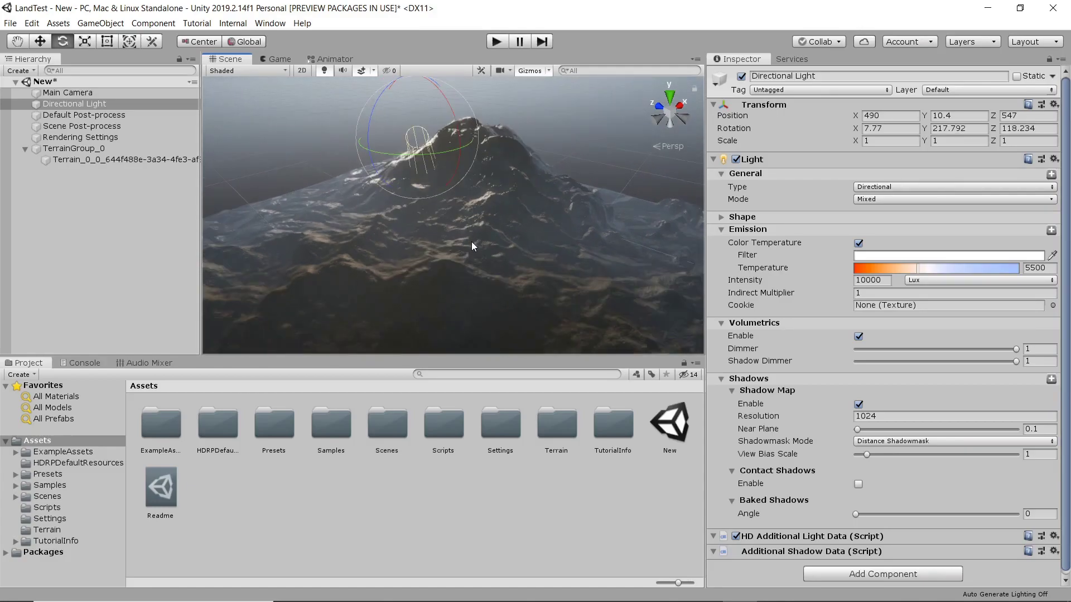
{"action": "scroll", "coordinate": [480, 263], "scroll_direction": "up", "scroll_amount": 10}
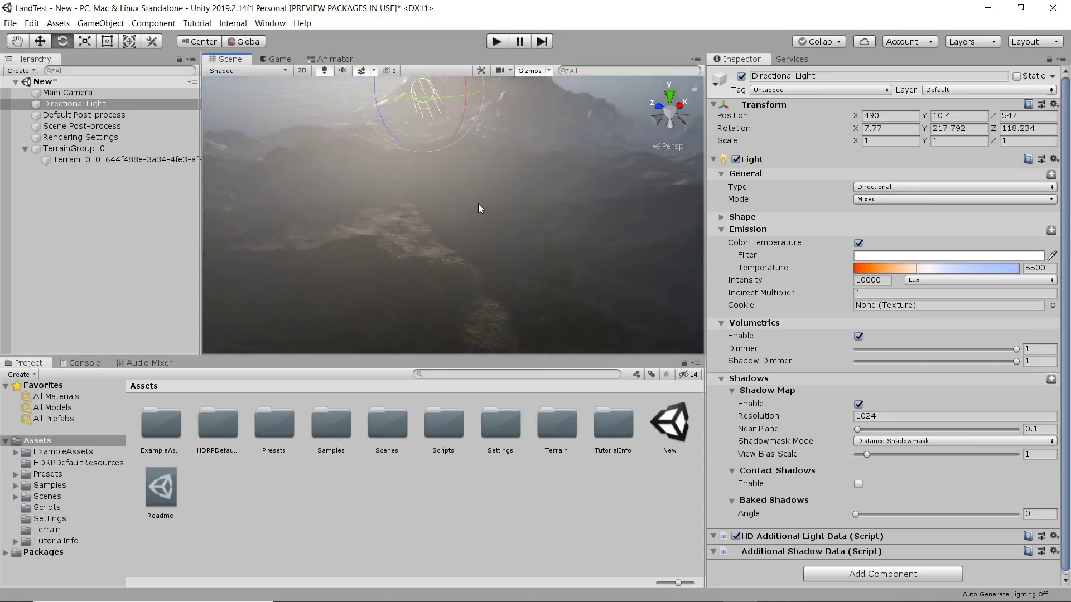
{"action": "scroll", "coordinate": [484, 223], "scroll_direction": "down", "scroll_amount": 8}
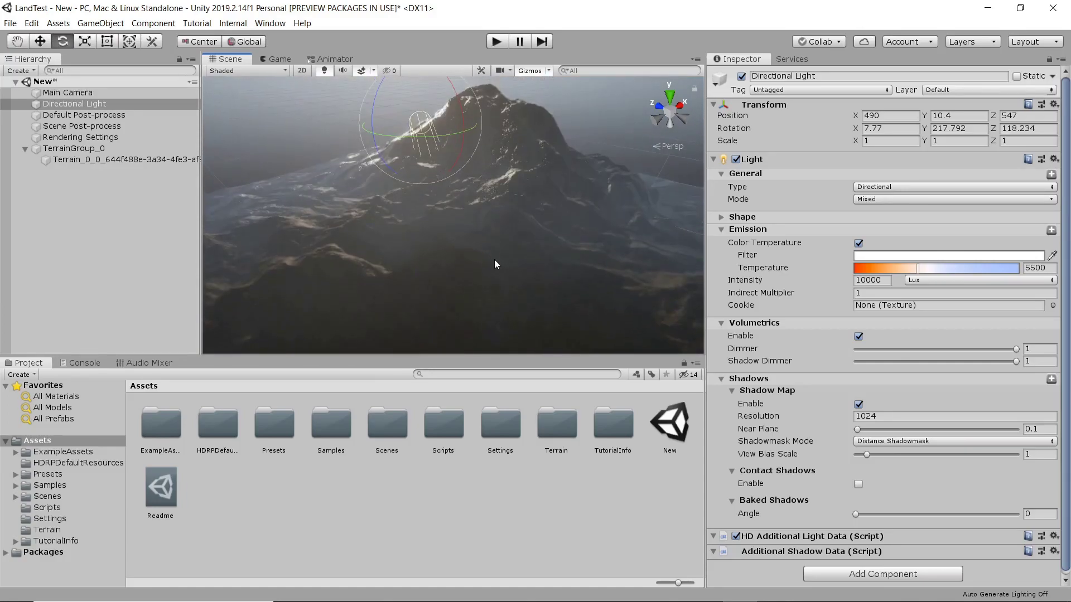
{"action": "left_click", "coordinate": [278, 59]}
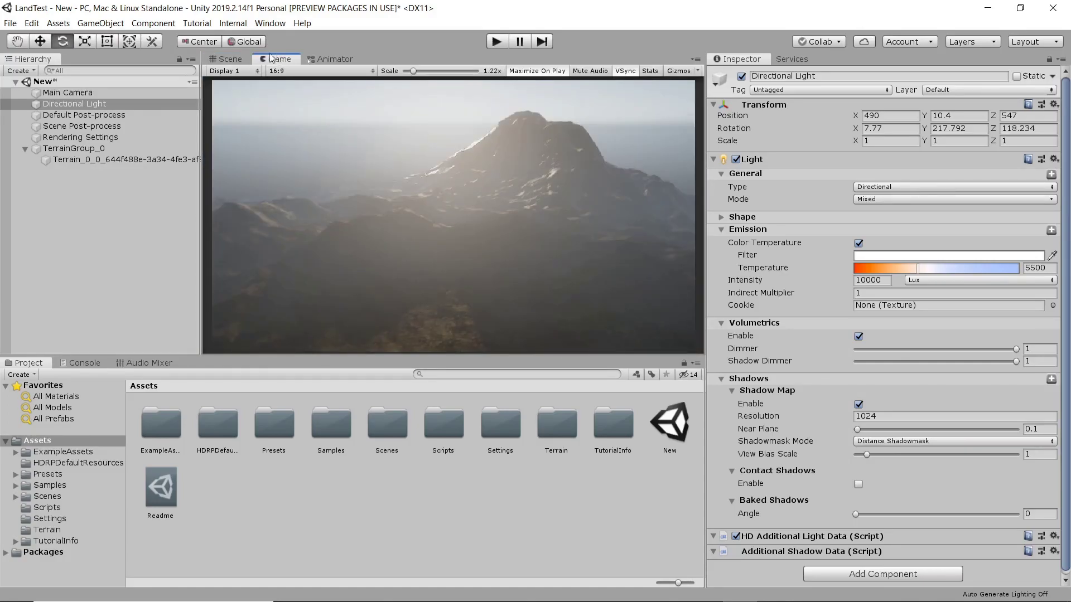
{"action": "left_click", "coordinate": [230, 59]}
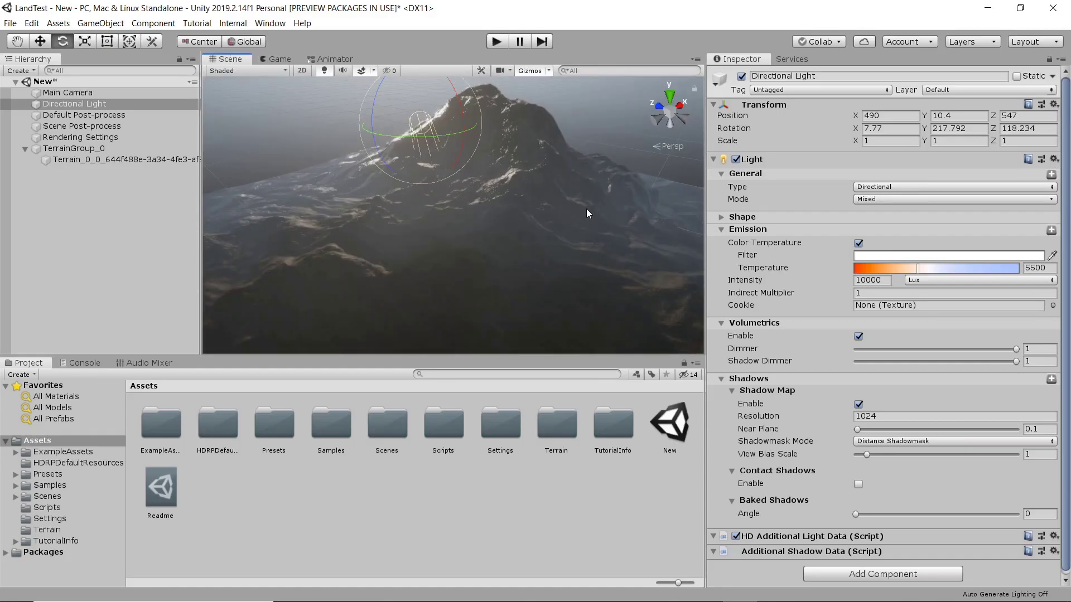
Add an HDRI Sky override to the Rendering Settings volume and enable all of its properties
{"action": "scroll", "coordinate": [875, 420], "scroll_direction": "down", "scroll_amount": 1}
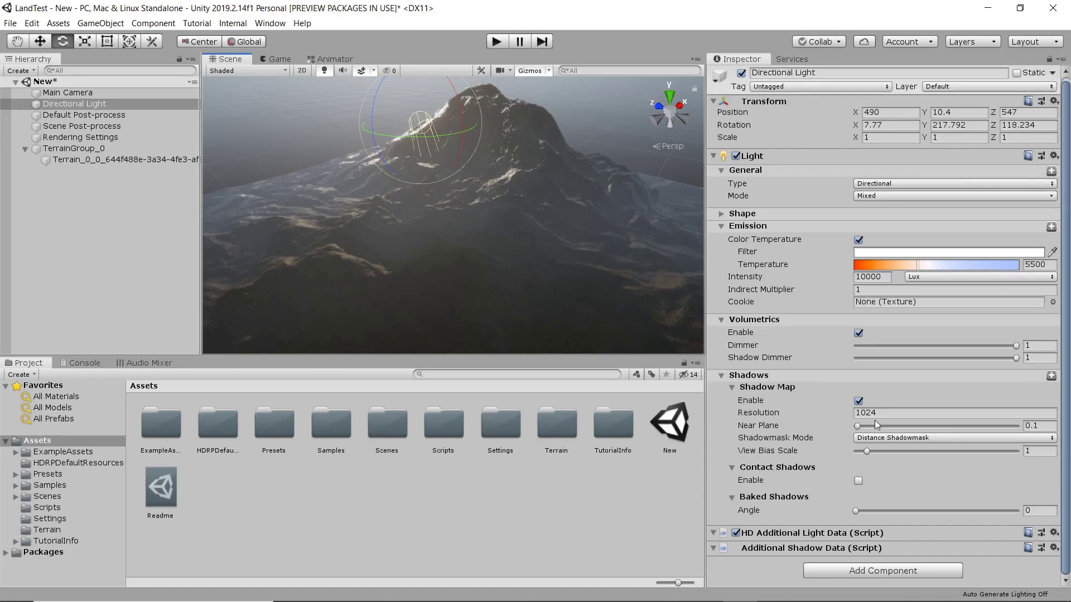
{"action": "left_click", "coordinate": [101, 138]}
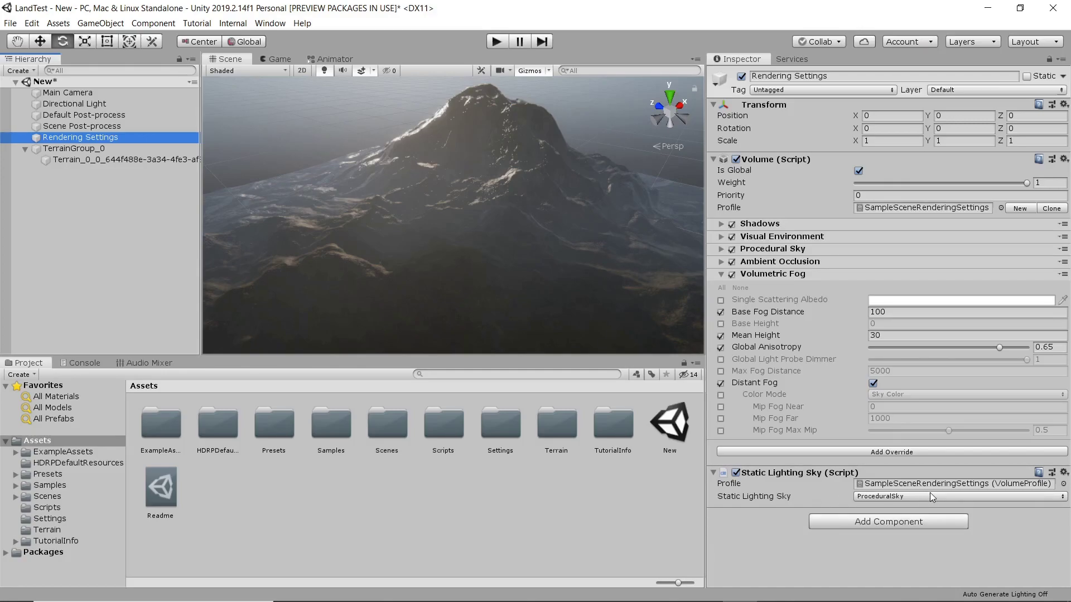
{"action": "left_click", "coordinate": [870, 520]}
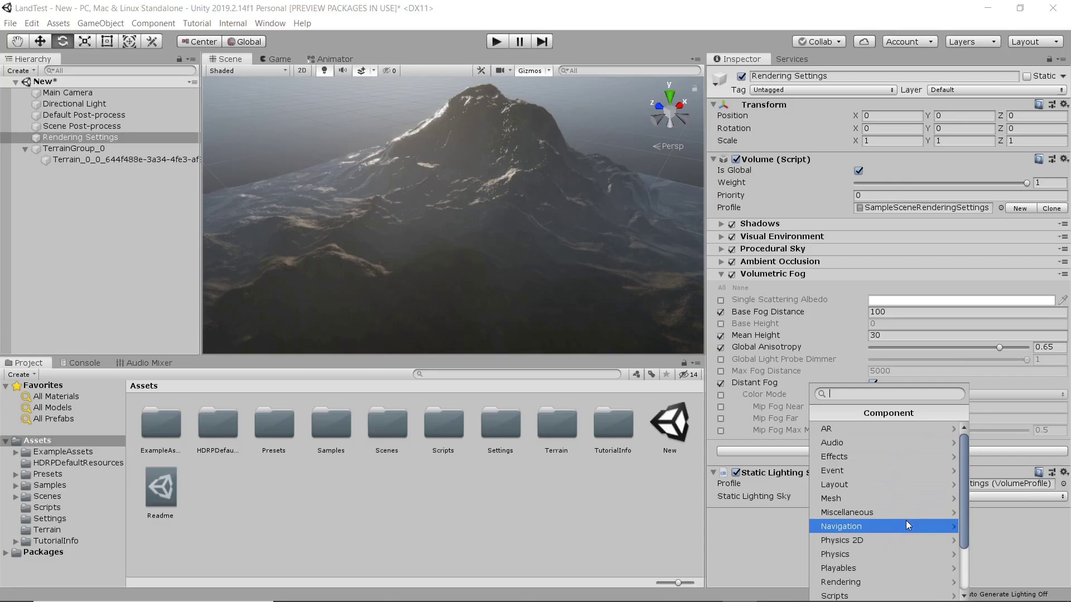
{"action": "left_click", "coordinate": [789, 547]}
{"action": "left_click", "coordinate": [887, 453]}
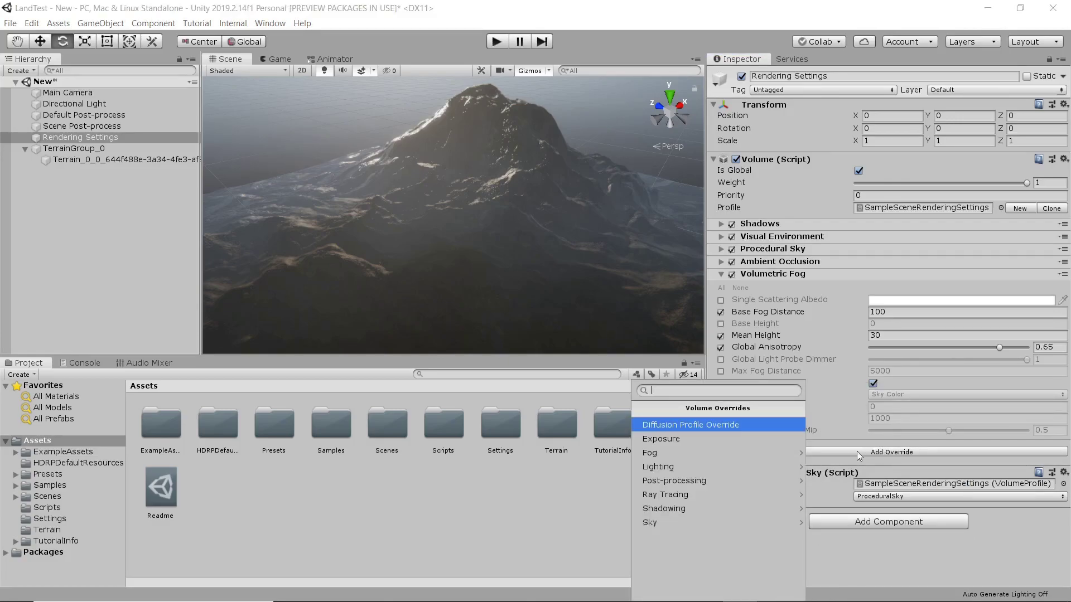
{"action": "left_click", "coordinate": [731, 520]}
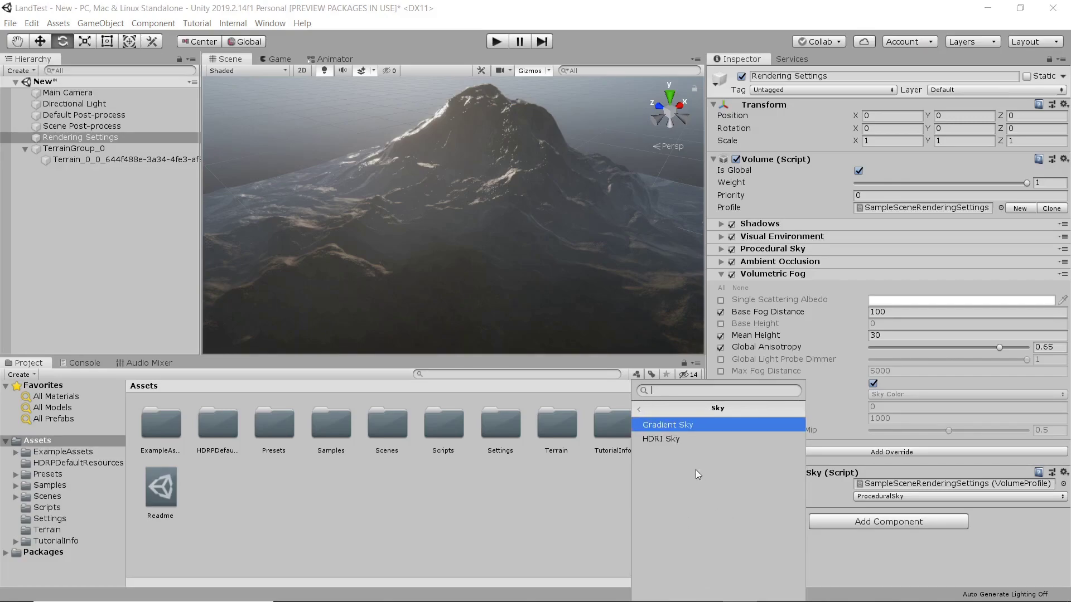
{"action": "left_click", "coordinate": [683, 440]}
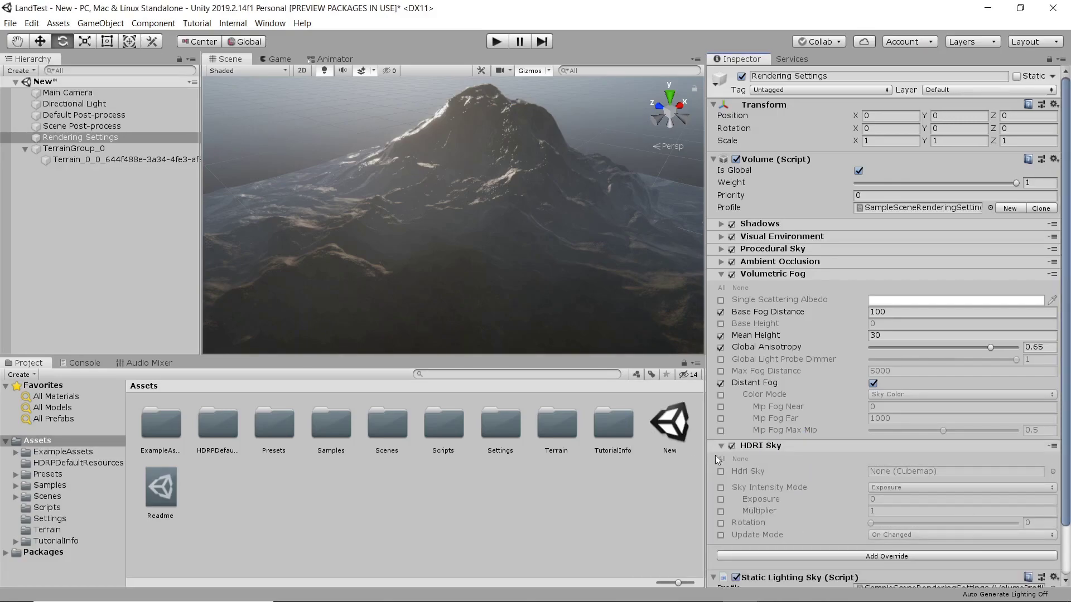
{"action": "scroll", "coordinate": [891, 506], "scroll_direction": "down", "scroll_amount": 2}
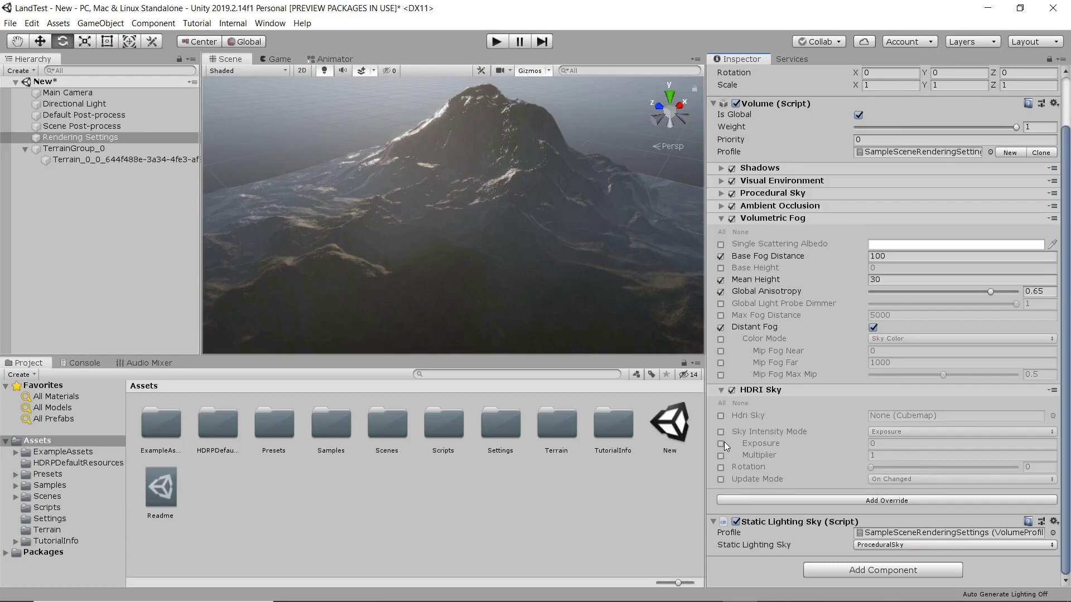
{"action": "left_click", "coordinate": [720, 400]}
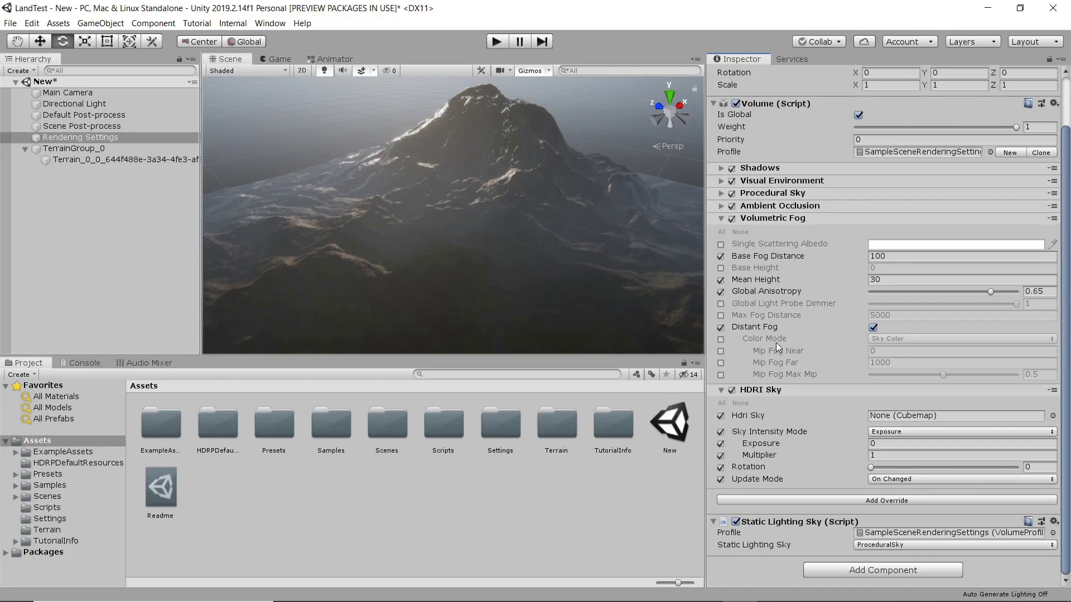
Create a new material in the project's Assets folder, keeping its default name and the HDRP/Lit shader
{"action": "right_click", "coordinate": [219, 490]}
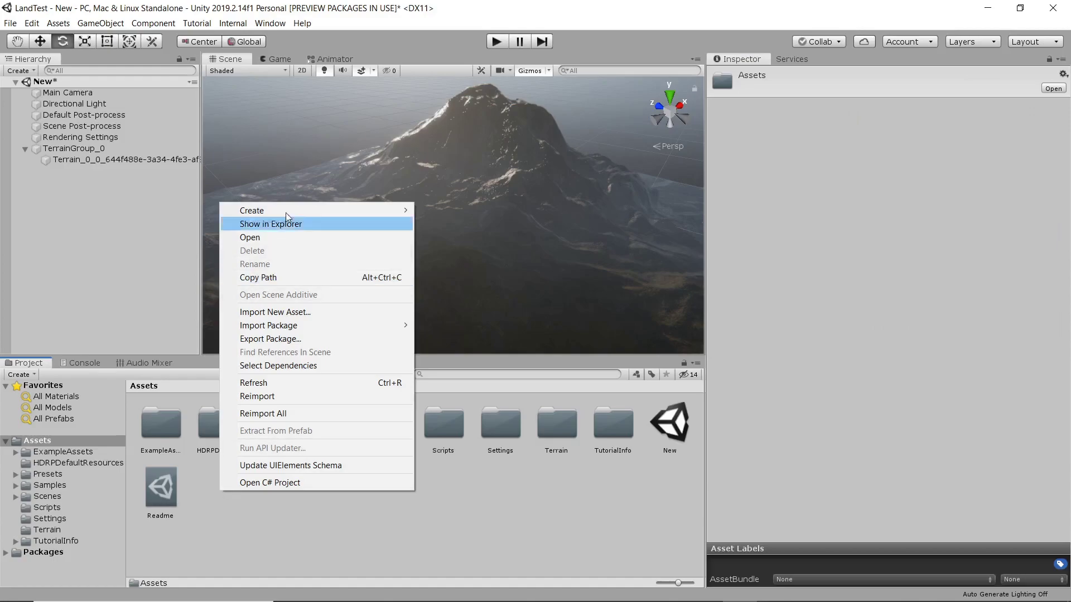
{"action": "mouse_move", "coordinate": [288, 207]}
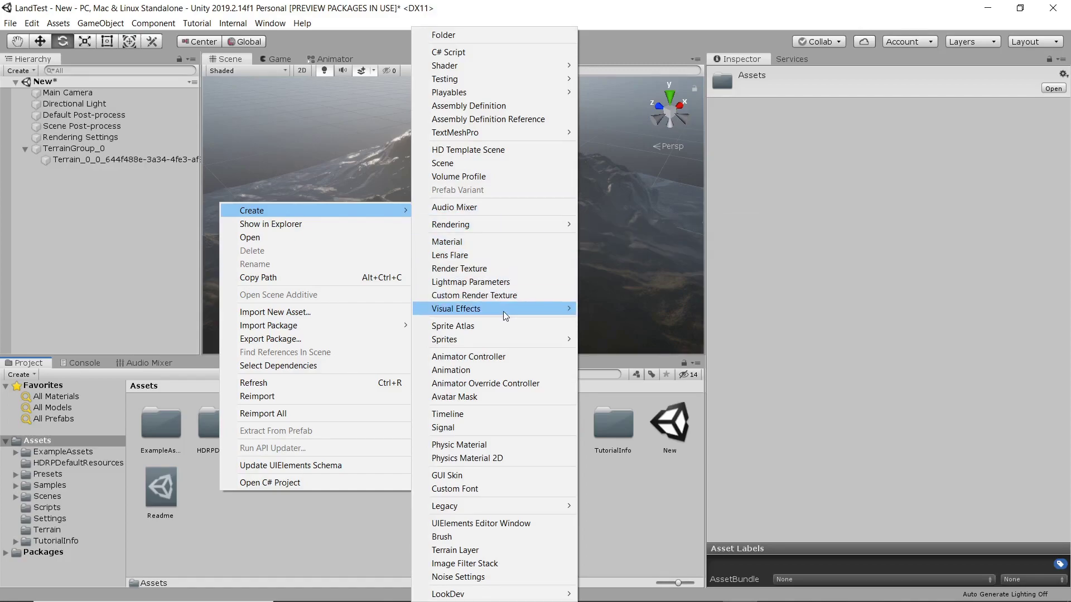
{"action": "mouse_move", "coordinate": [520, 334]}
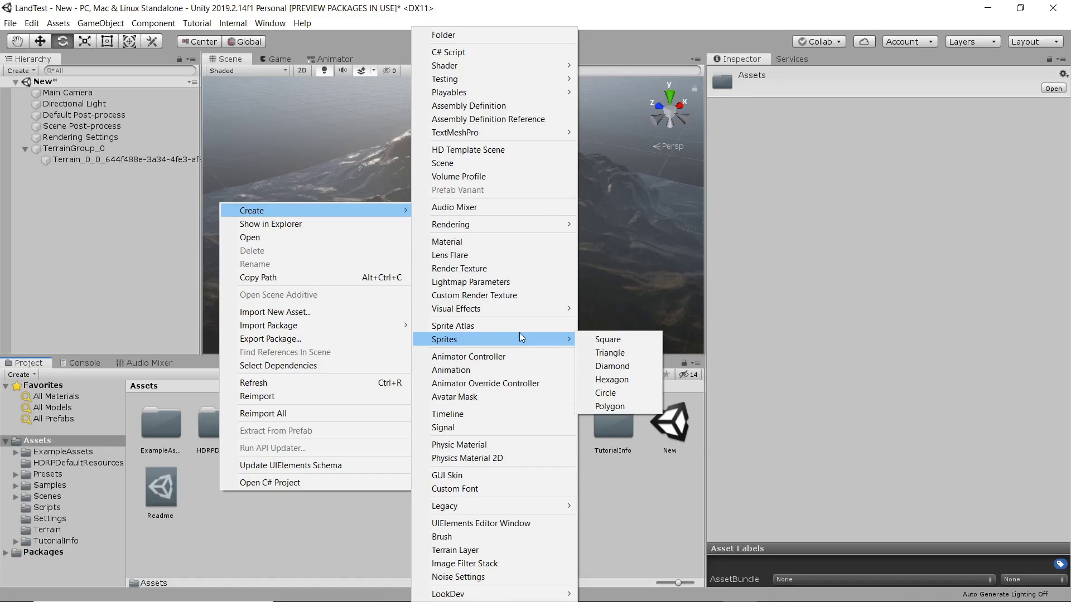
{"action": "left_click", "coordinate": [484, 237]}
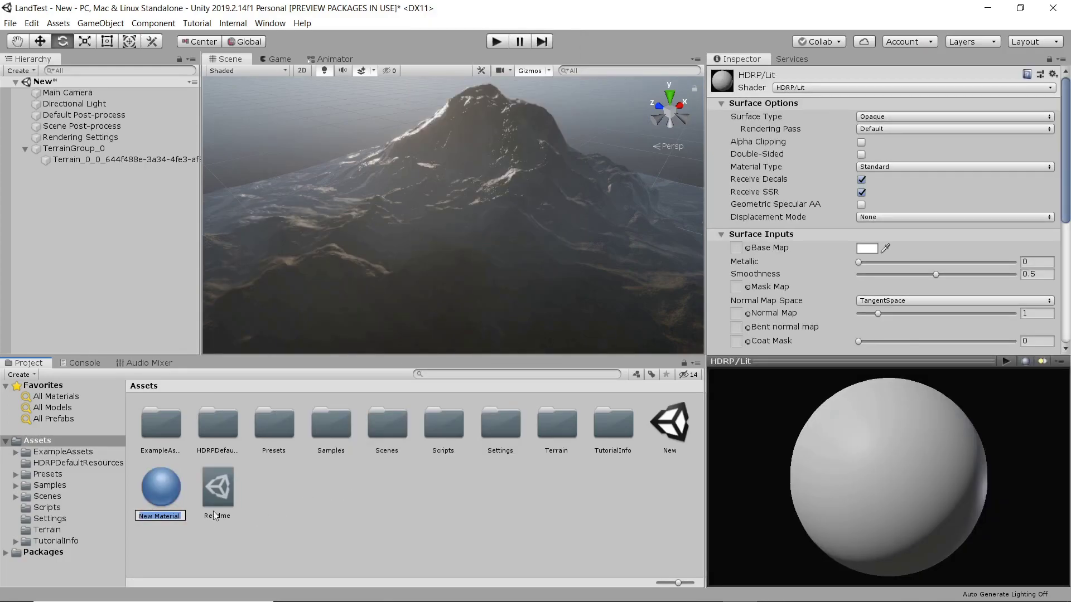
{"action": "left_click", "coordinate": [812, 85]}
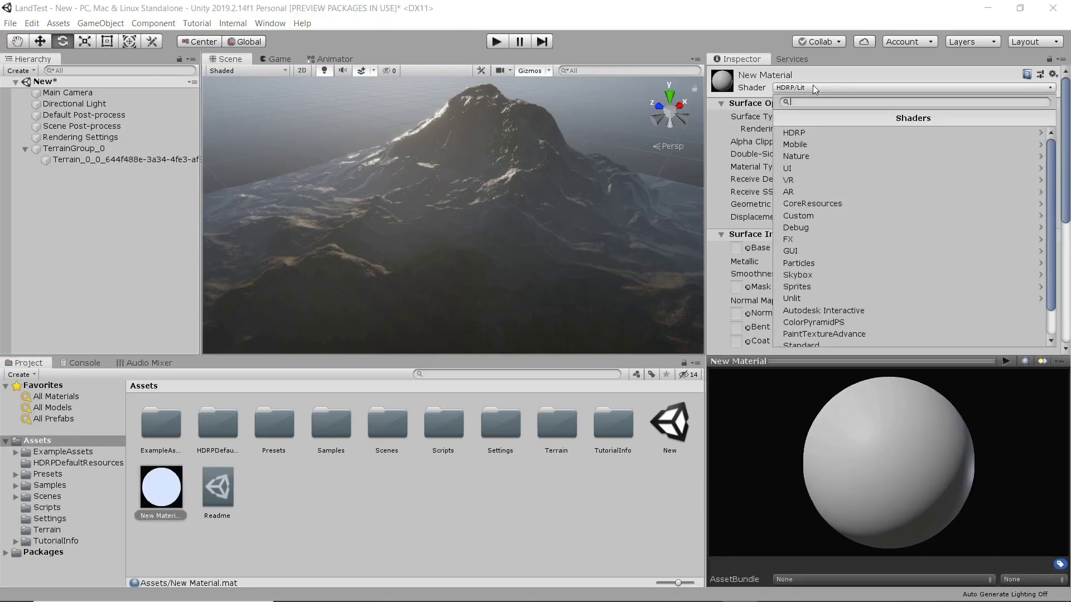
{"action": "left_click", "coordinate": [301, 546]}
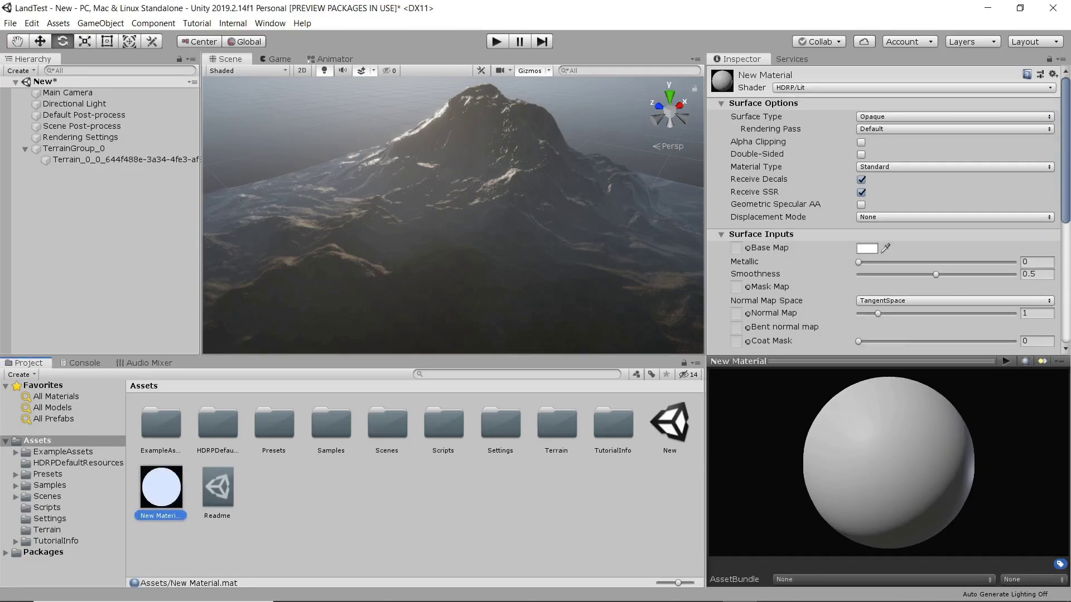
Import the sky image from the Assets folder of New Unity Project into this project's Assets folder
{"action": "left_click", "coordinate": [393, 592]}
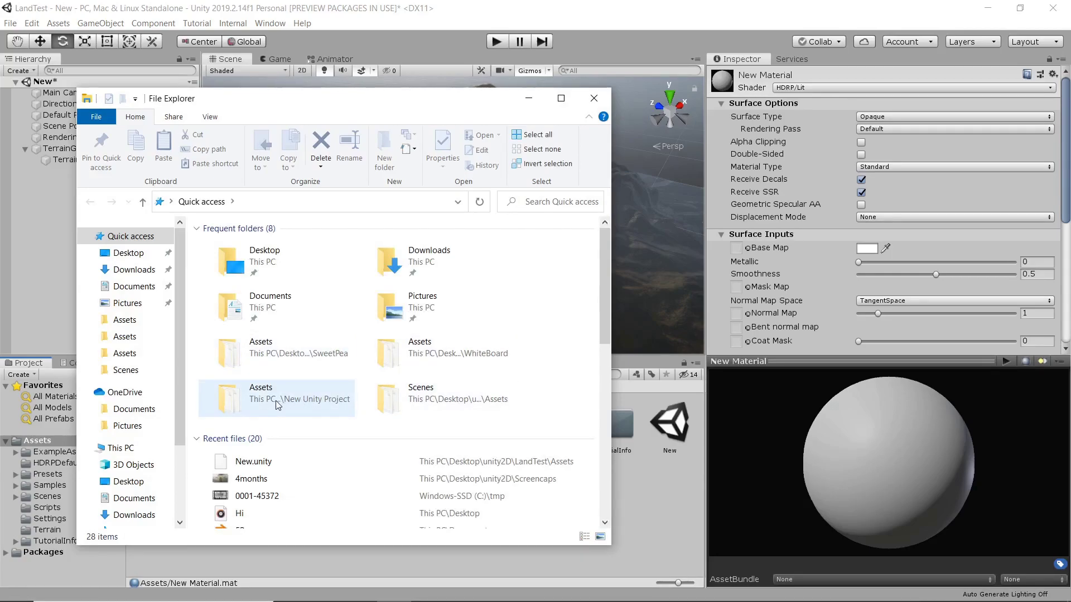
{"action": "double_click", "coordinate": [277, 403]}
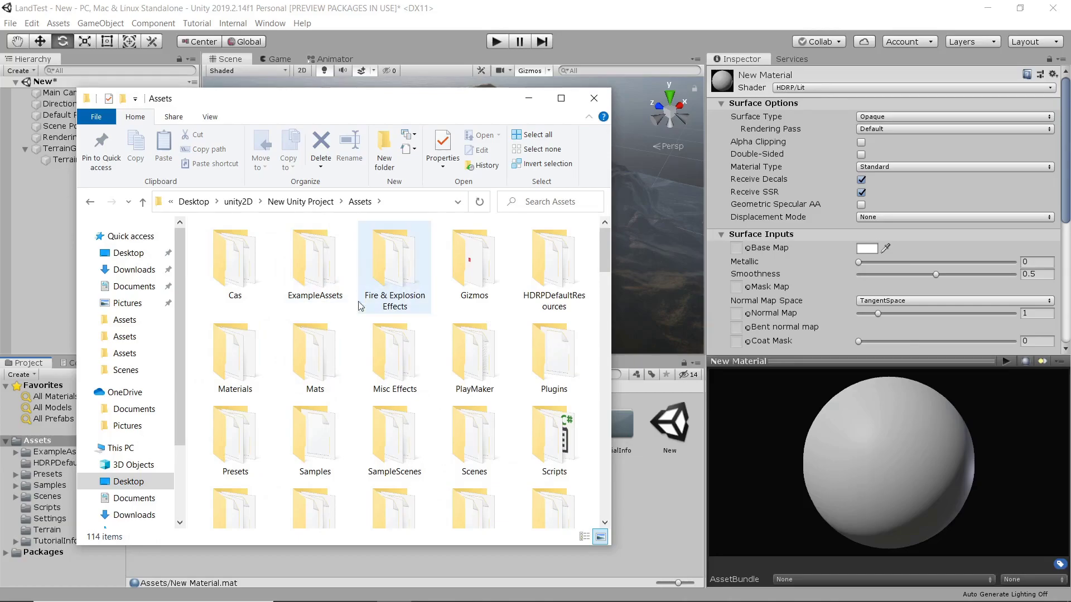
{"action": "scroll", "coordinate": [361, 298], "scroll_direction": "down", "scroll_amount": 5}
{"action": "scroll", "coordinate": [360, 312], "scroll_direction": "up", "scroll_amount": 4}
{"action": "scroll", "coordinate": [362, 326], "scroll_direction": "down", "scroll_amount": 4}
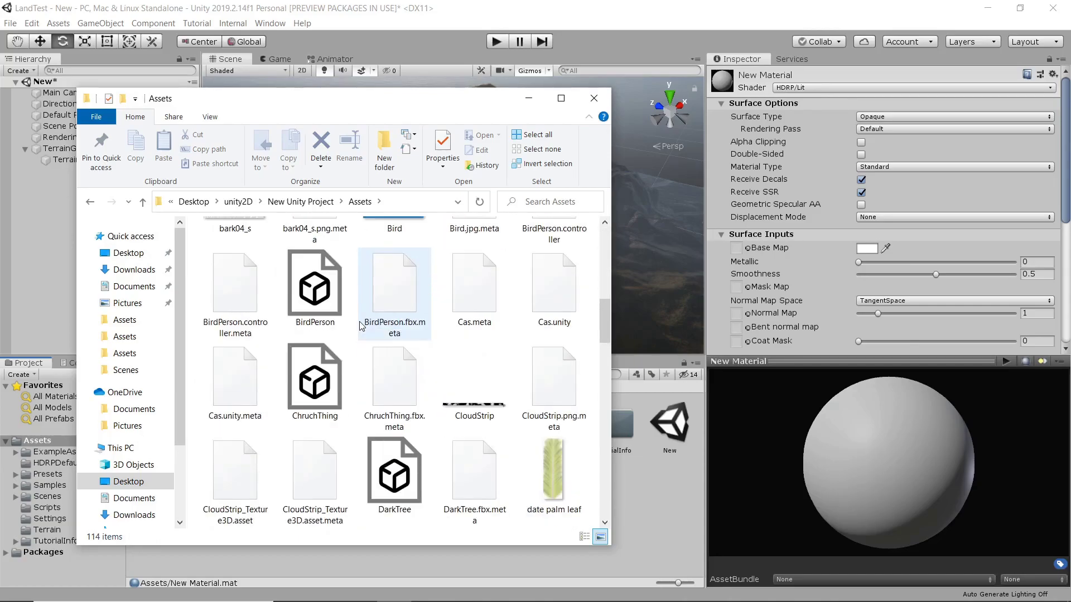
{"action": "scroll", "coordinate": [360, 325], "scroll_direction": "down", "scroll_amount": 10}
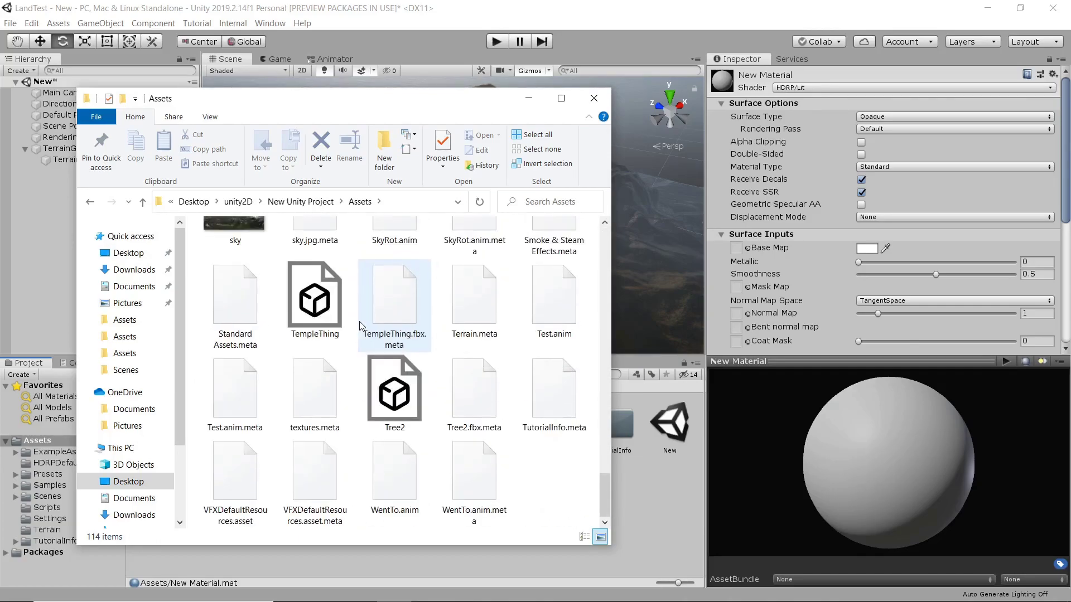
{"action": "scroll", "coordinate": [360, 326], "scroll_direction": "up", "scroll_amount": 2}
{"action": "left_click_drag", "start_coordinate": [235, 357], "coordinate": [655, 529]}
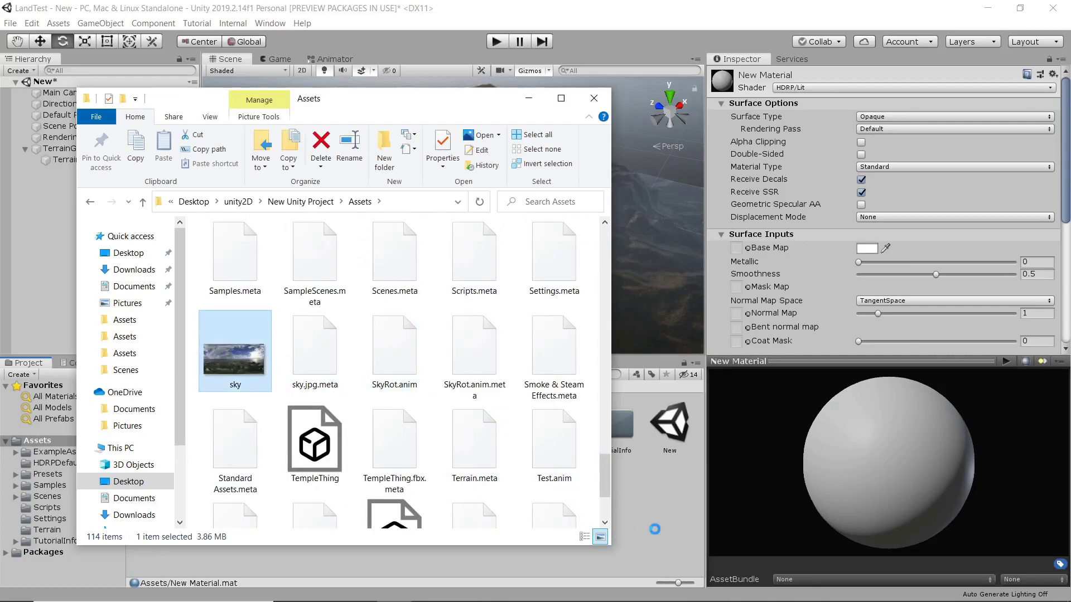
{"action": "left_click", "coordinate": [593, 100]}
{"action": "right_click", "coordinate": [280, 491]}
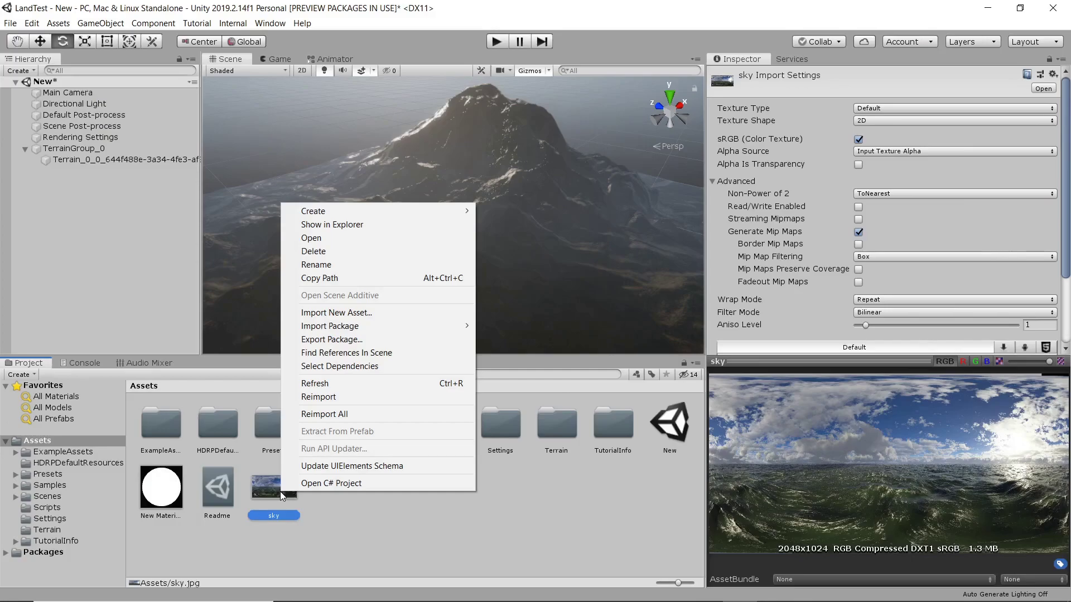
{"action": "mouse_move", "coordinate": [389, 205]}
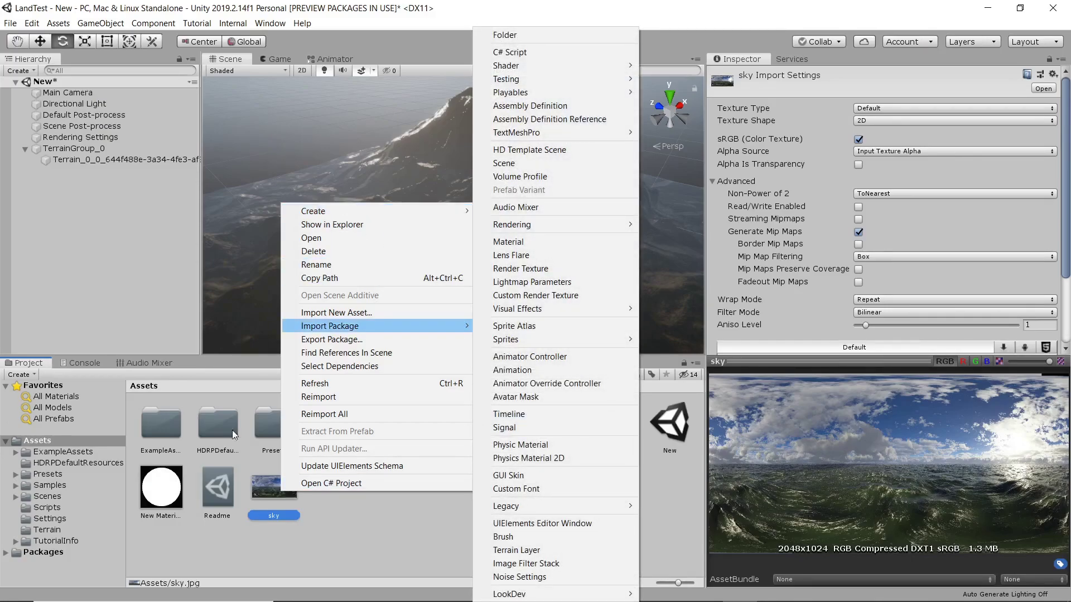
{"action": "left_click", "coordinate": [149, 505]}
{"action": "left_click", "coordinate": [158, 503]}
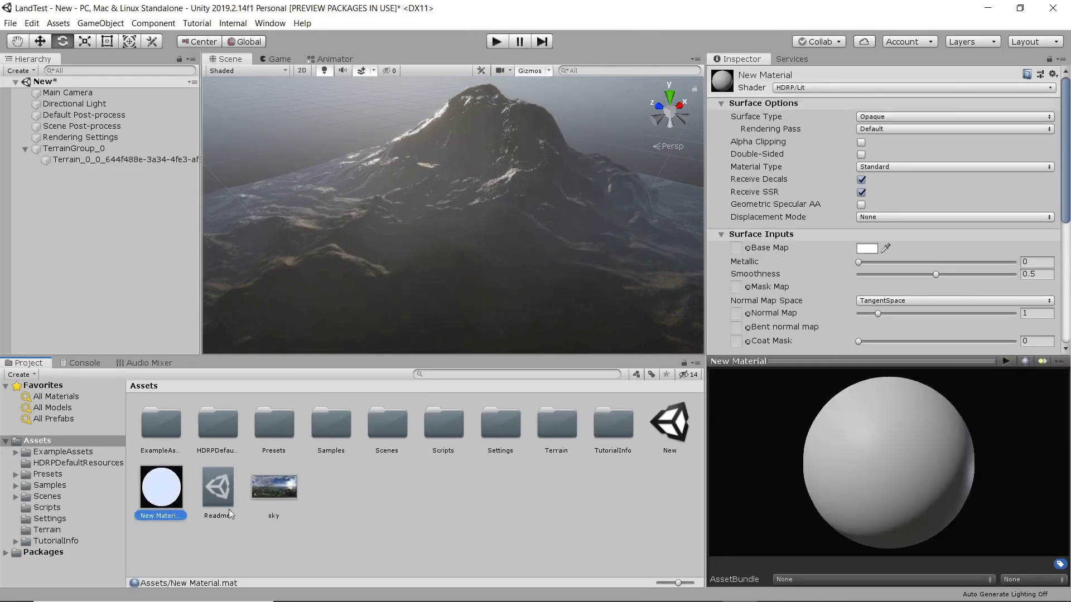
Change the sky texture's Texture Shape to Cube and apply the import settings
{"action": "left_click", "coordinate": [277, 486]}
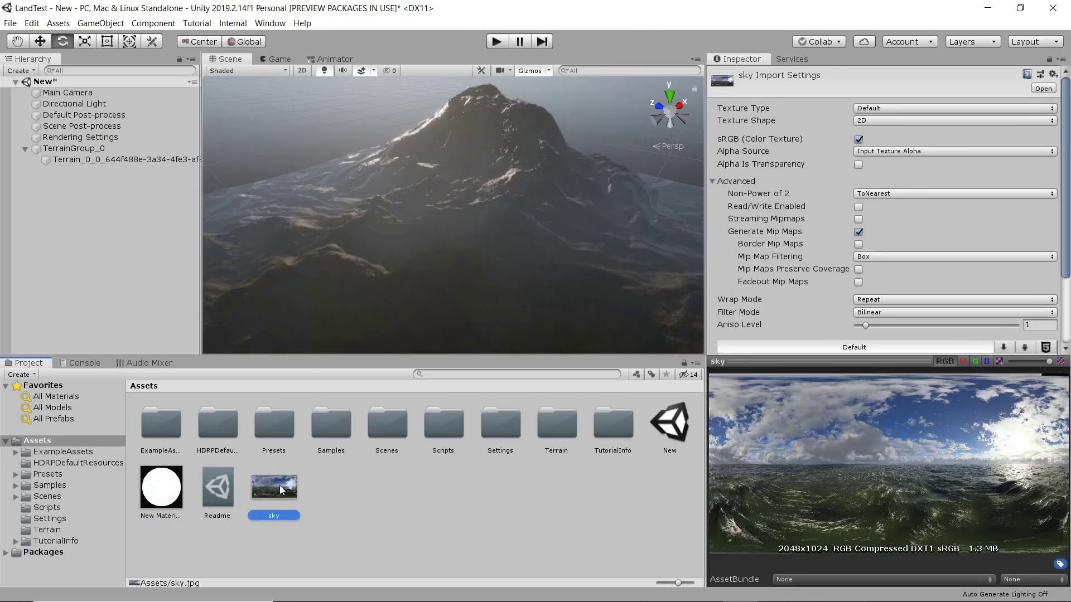
{"action": "left_click", "coordinate": [871, 121]}
{"action": "left_click", "coordinate": [890, 150]}
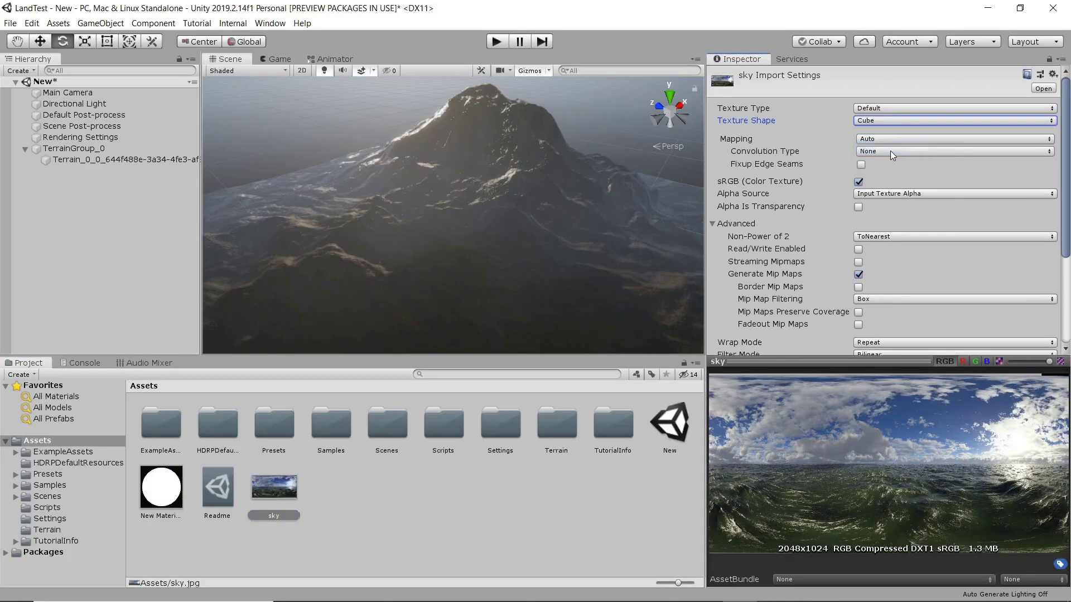
{"action": "left_click", "coordinate": [512, 508]}
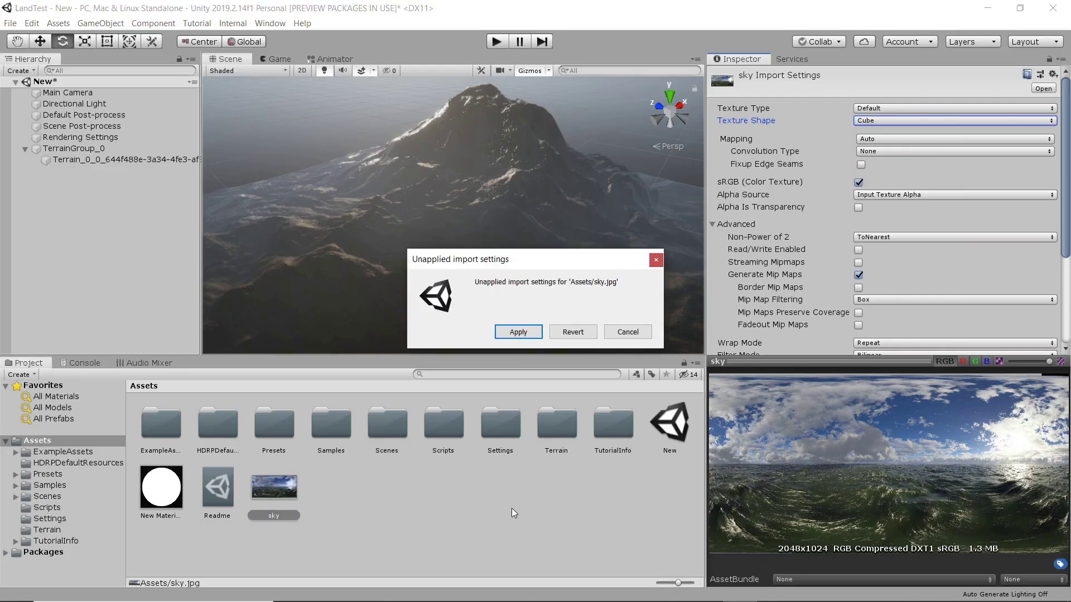
{"action": "left_click", "coordinate": [521, 334]}
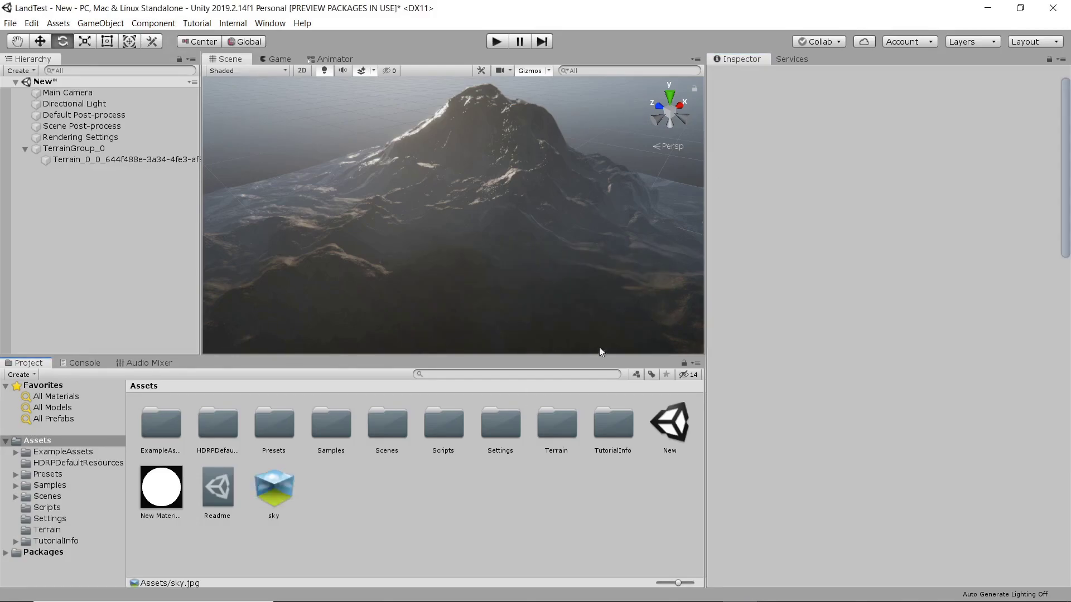
Assign the sky cubemap as the Hdri Sky of the HDRI Sky override in Rendering Settings
{"action": "left_click", "coordinate": [279, 484]}
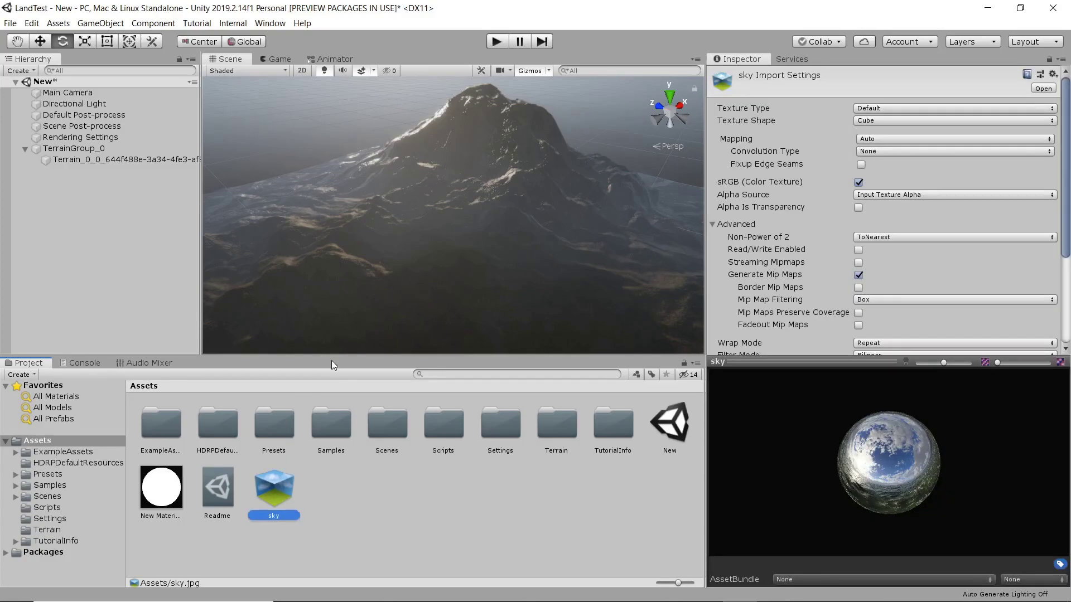
{"action": "left_click", "coordinate": [123, 137]}
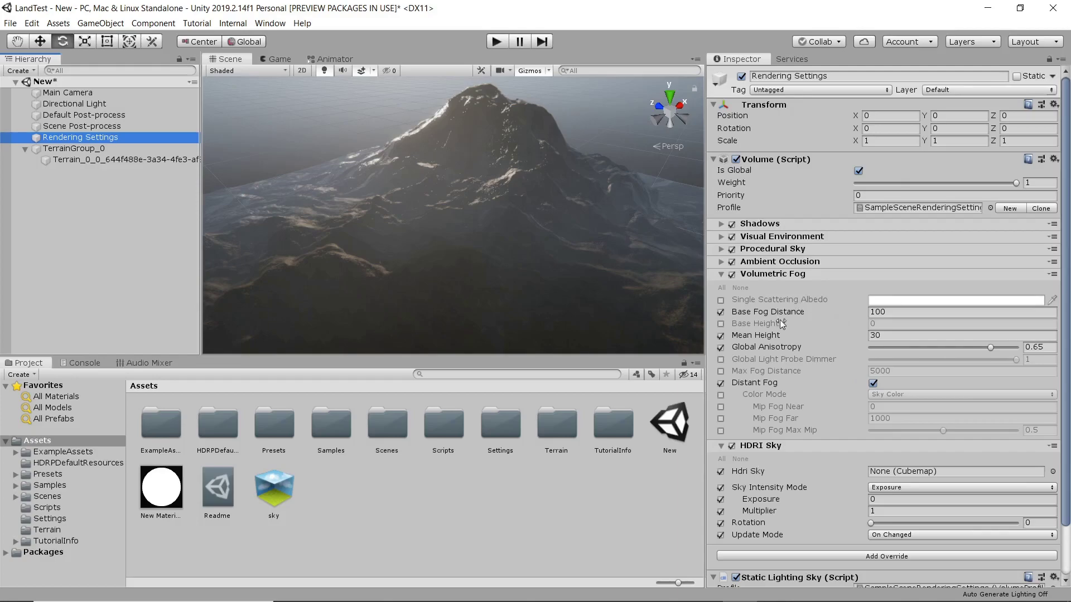
{"action": "scroll", "coordinate": [783, 328], "scroll_direction": "down", "scroll_amount": 1}
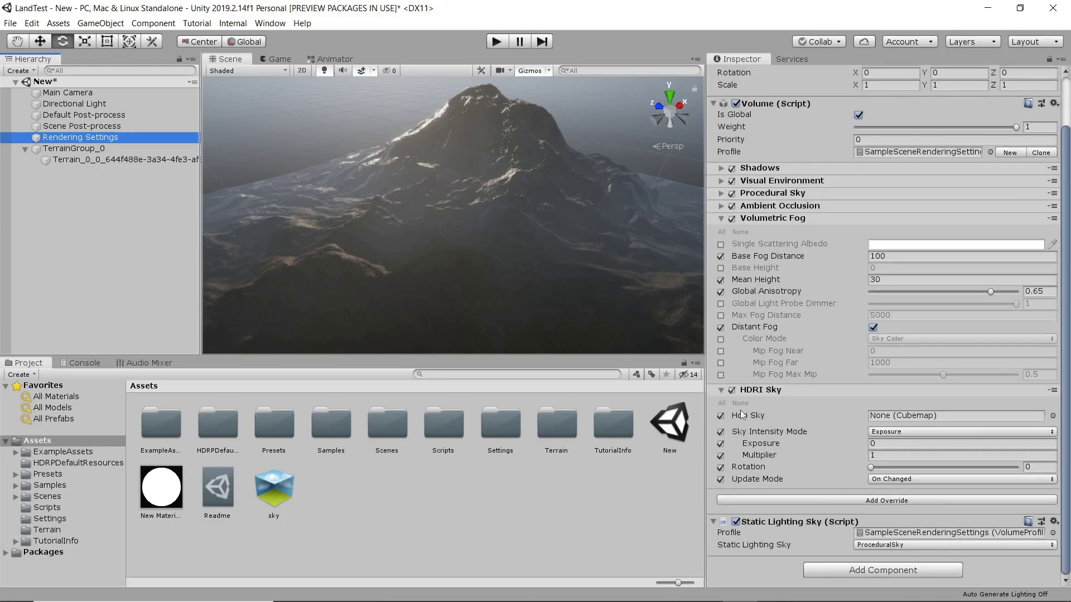
{"action": "left_click_drag", "start_coordinate": [286, 498], "coordinate": [903, 418]}
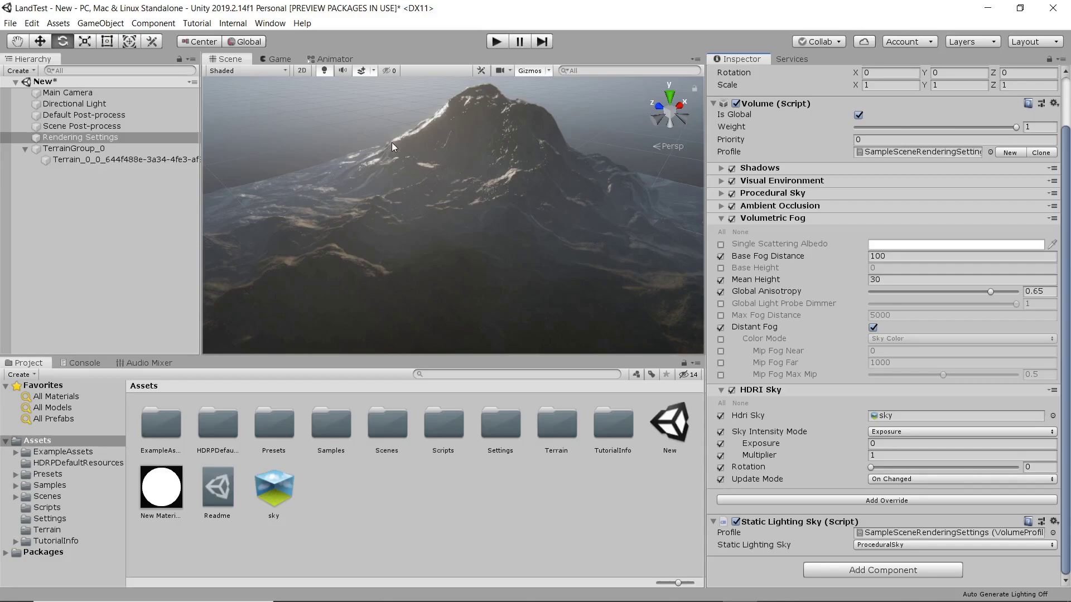
Disable the Procedural Sky override in the Rendering Settings volume
{"action": "right_click_drag", "start_coordinate": [495, 230], "coordinate": [526, 134]}
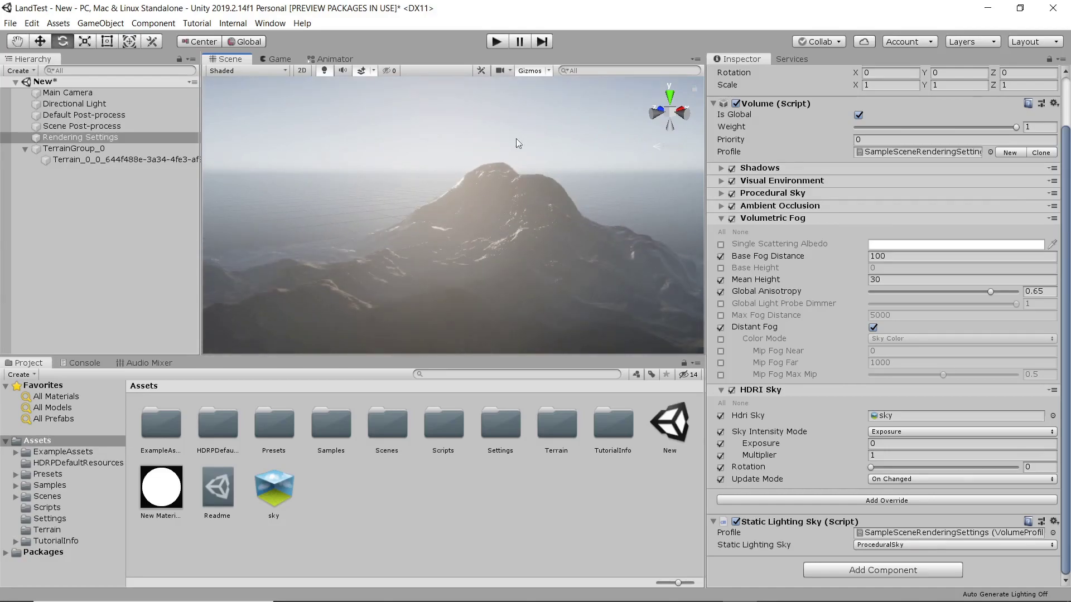
{"action": "scroll", "coordinate": [760, 249], "scroll_direction": "up", "scroll_amount": 2}
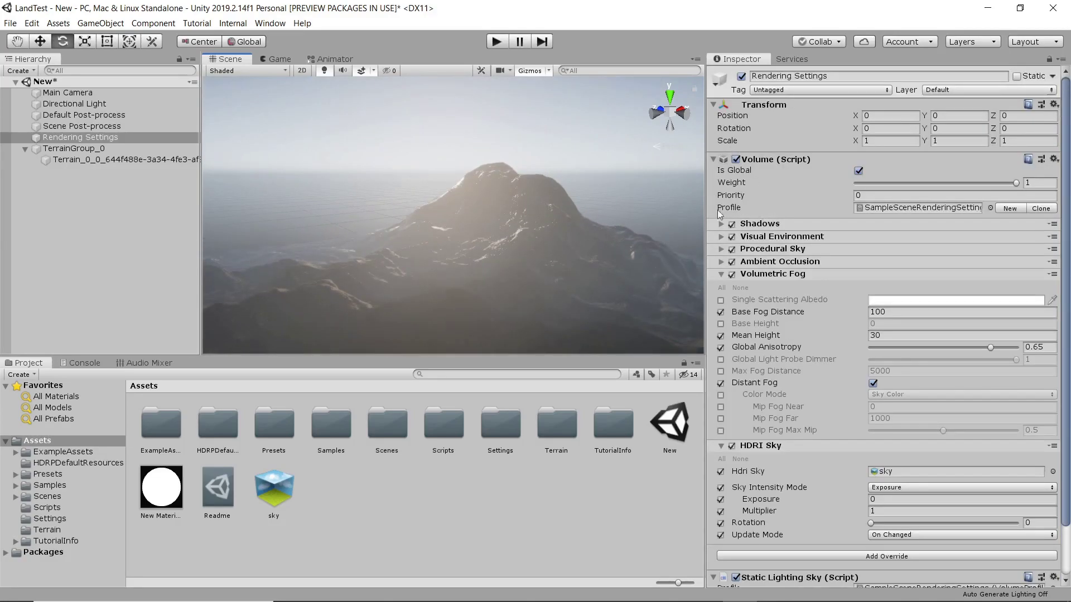
{"action": "left_click", "coordinate": [732, 249]}
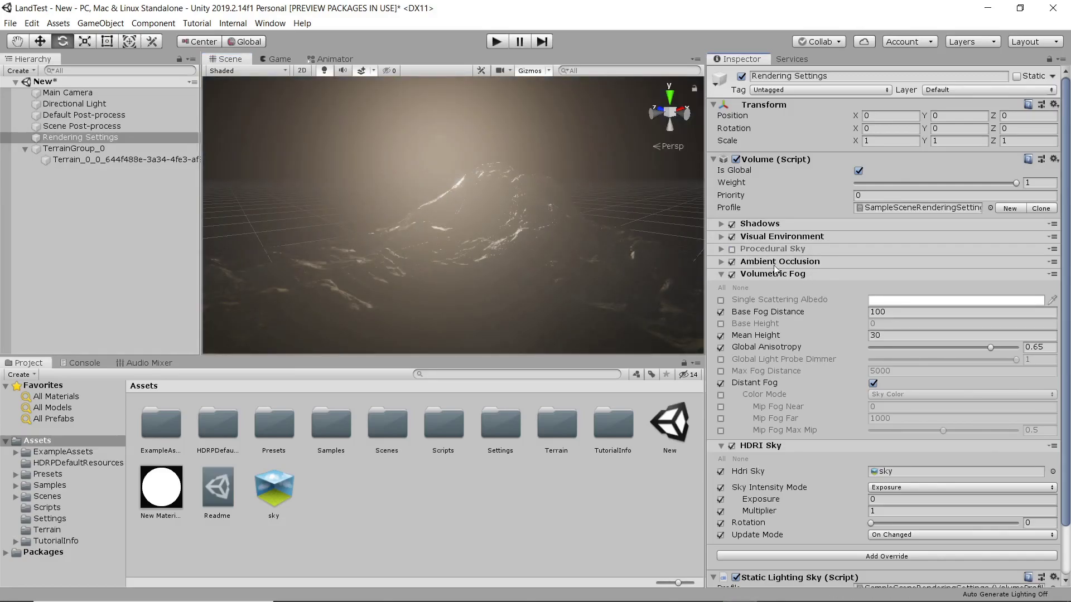
{"action": "left_click", "coordinate": [721, 225]}
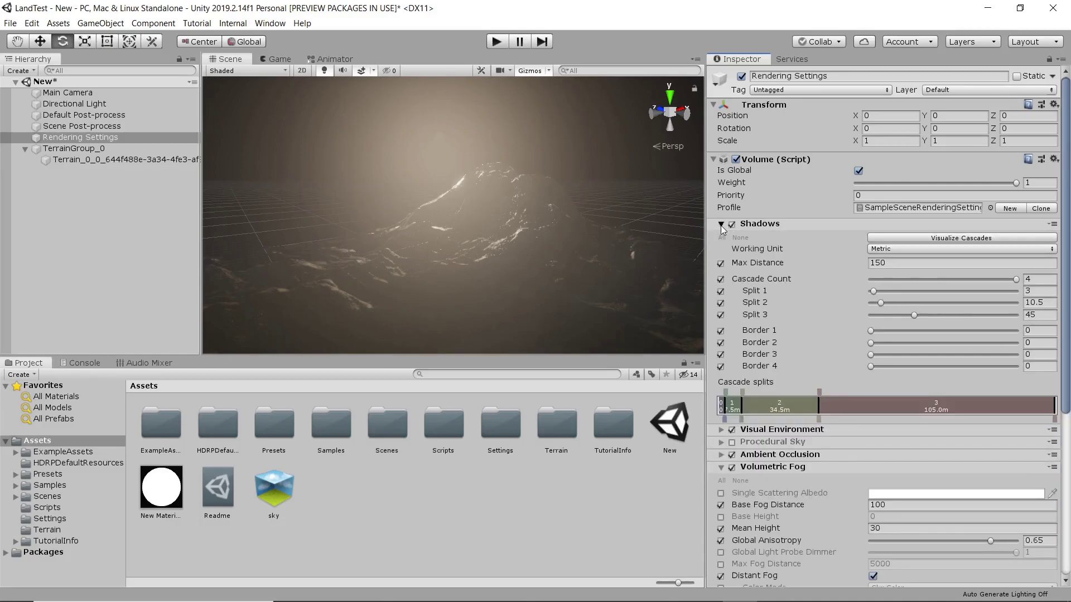
{"action": "left_click", "coordinate": [722, 225]}
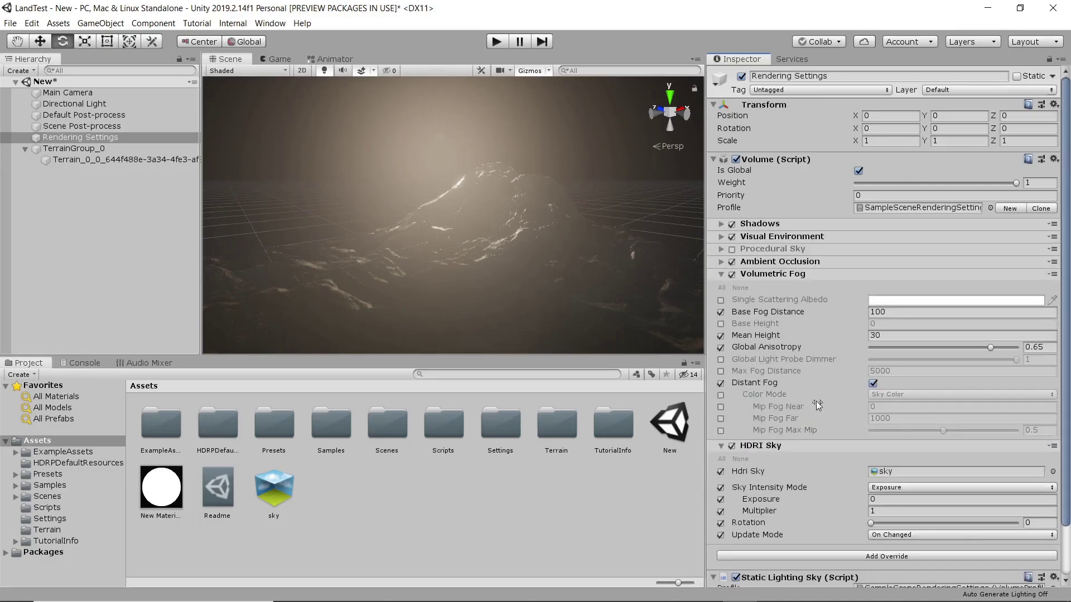
Set the HDRI Sky's Sky Intensity Mode to Lux and the Static Lighting Sky to HDRISky
{"action": "scroll", "coordinate": [817, 404], "scroll_direction": "down", "scroll_amount": 2}
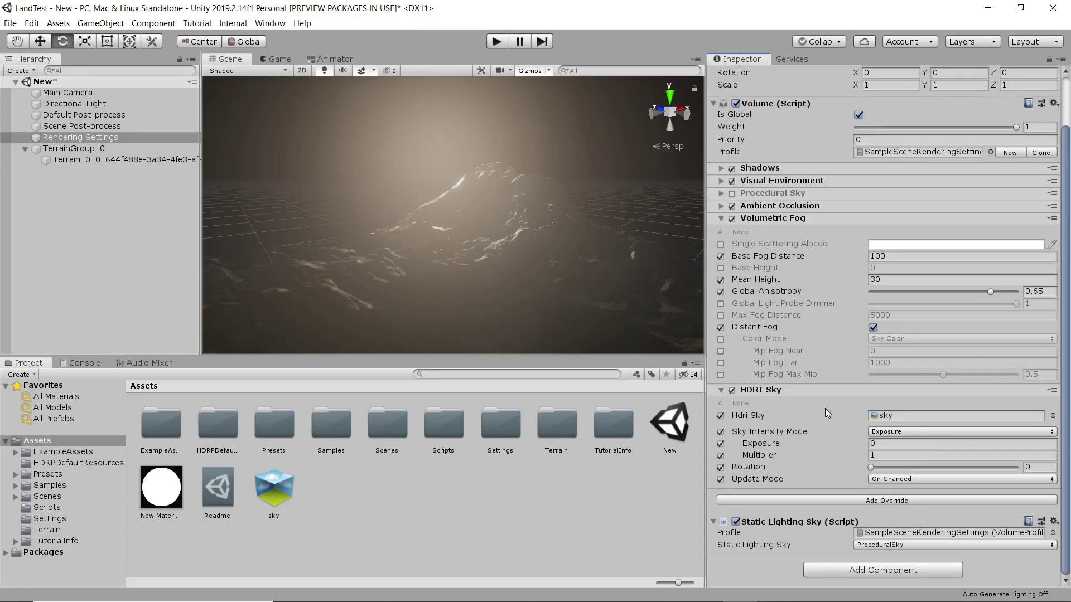
{"action": "left_click", "coordinate": [895, 432]}
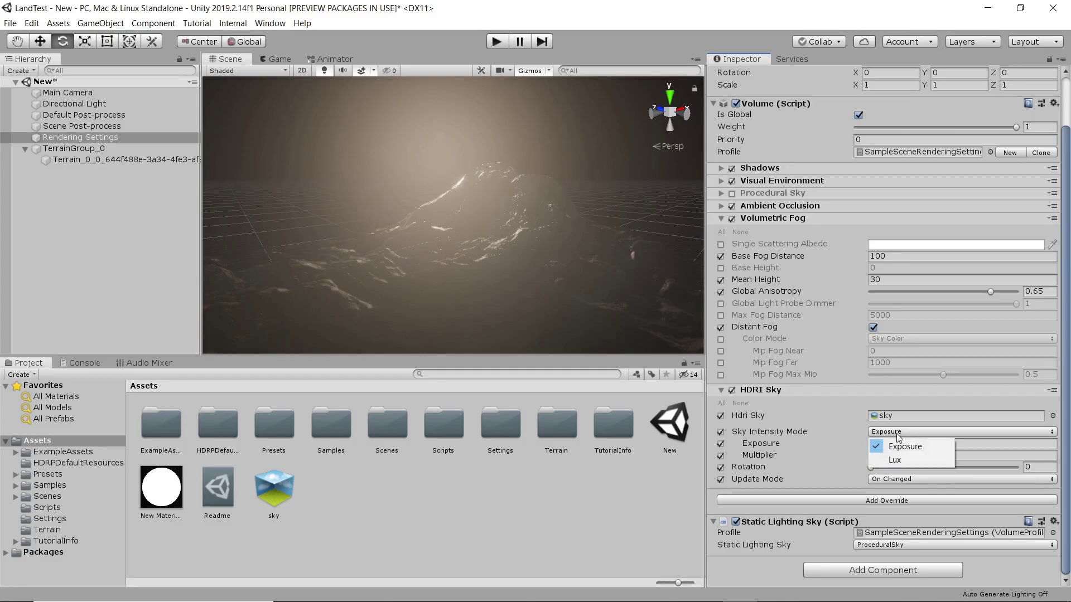
{"action": "left_click", "coordinate": [907, 462]}
{"action": "scroll", "coordinate": [911, 457], "scroll_direction": "down", "scroll_amount": 1}
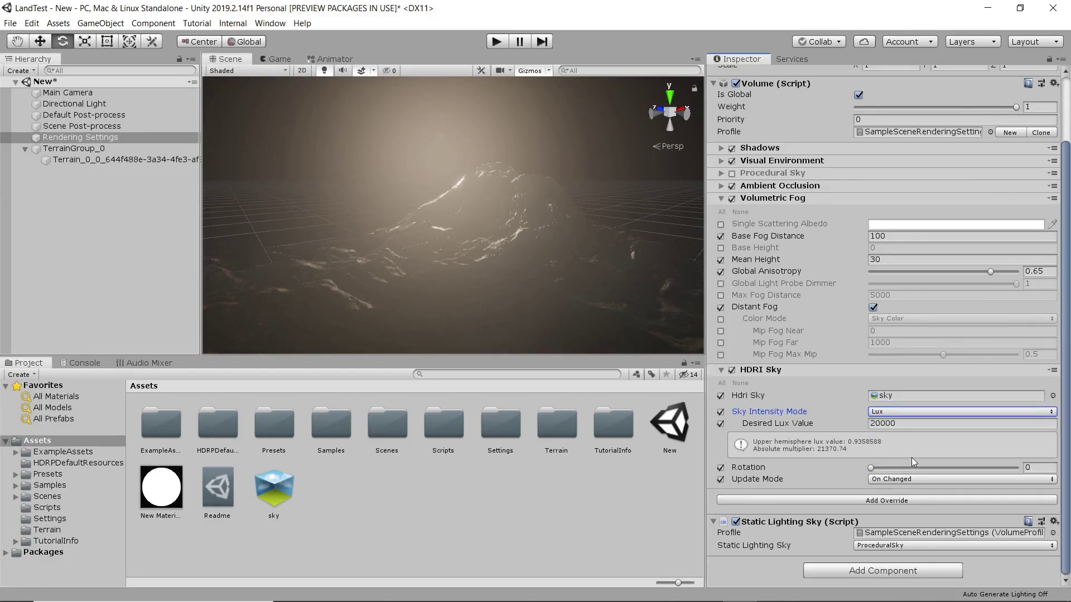
{"action": "left_click", "coordinate": [874, 546]}
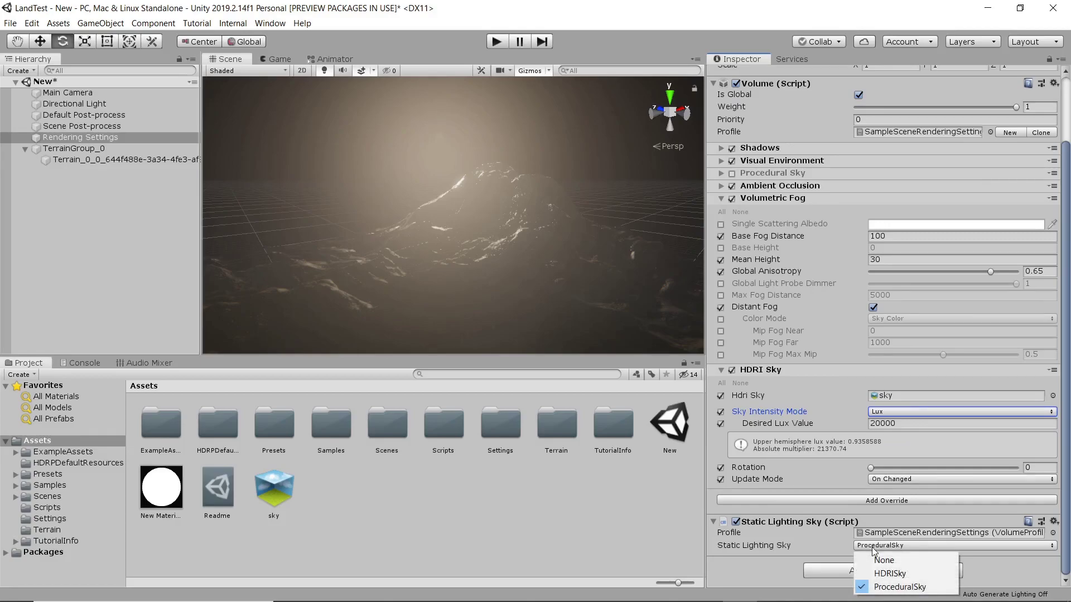
{"action": "left_click", "coordinate": [919, 574]}
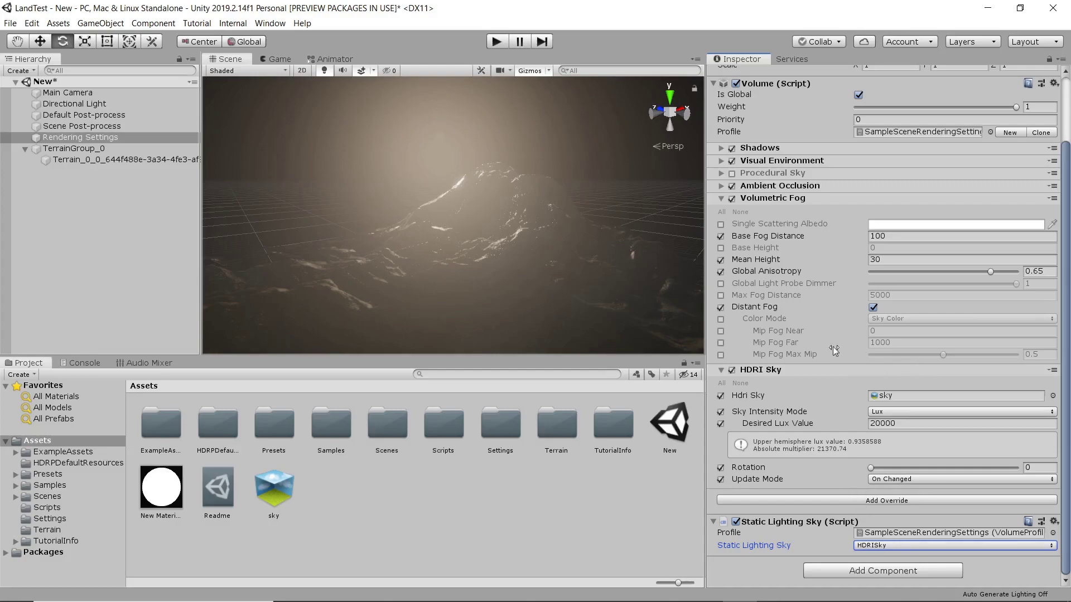
{"action": "left_click", "coordinate": [51, 94]}
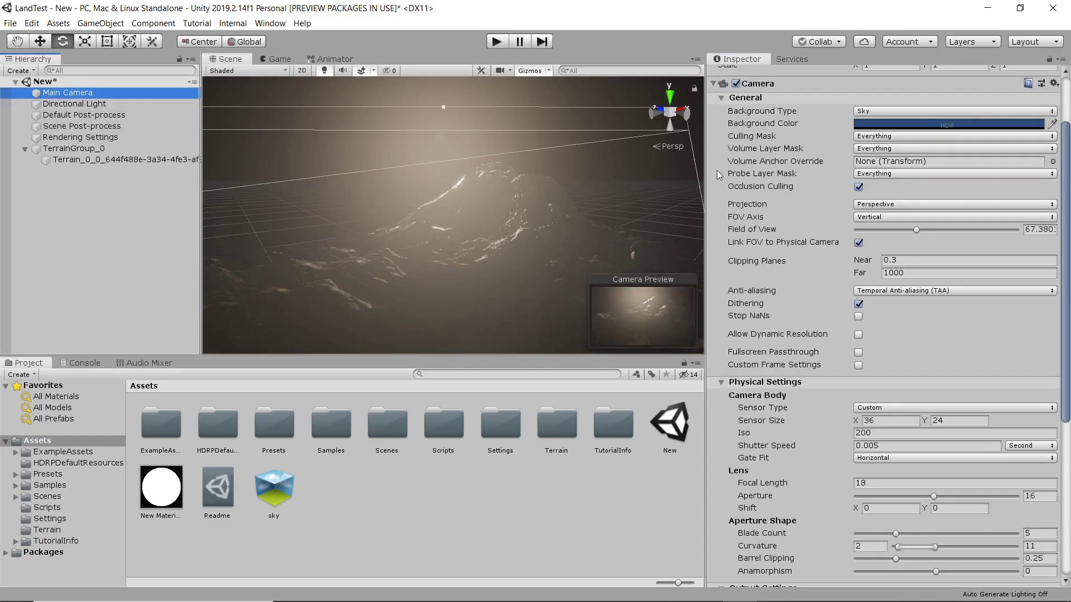
{"action": "scroll", "coordinate": [892, 182], "scroll_direction": "up", "scroll_amount": 3}
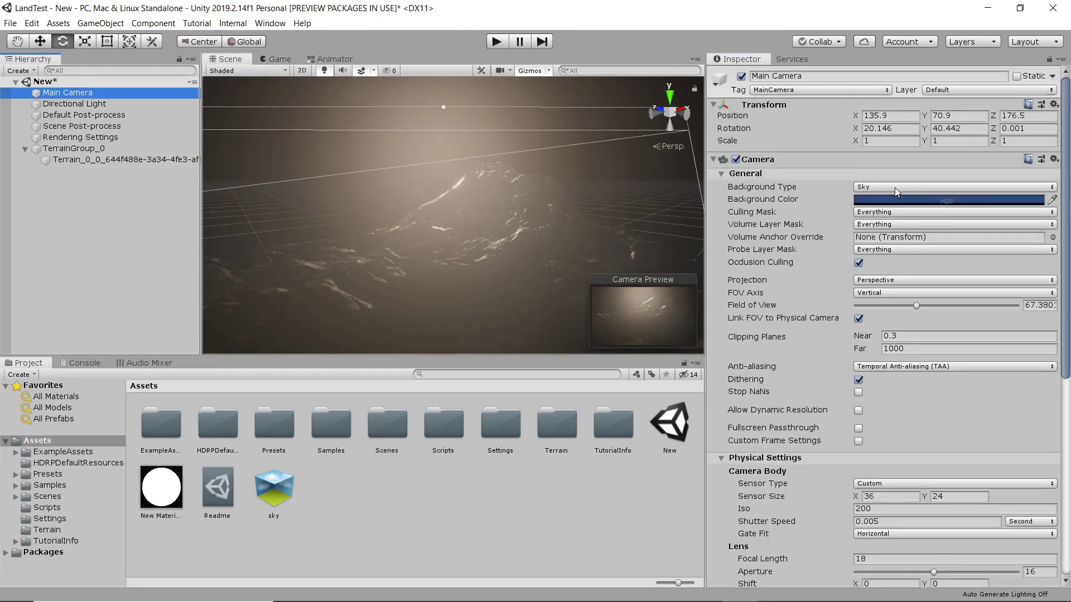
{"action": "scroll", "coordinate": [895, 187], "scroll_direction": "down", "scroll_amount": 4}
In the Rendering Settings' Visual Environment, set the sky type to HDRI Sky and enable Ambient Mode as Dynamic
{"action": "scroll", "coordinate": [895, 188], "scroll_direction": "down", "scroll_amount": 3}
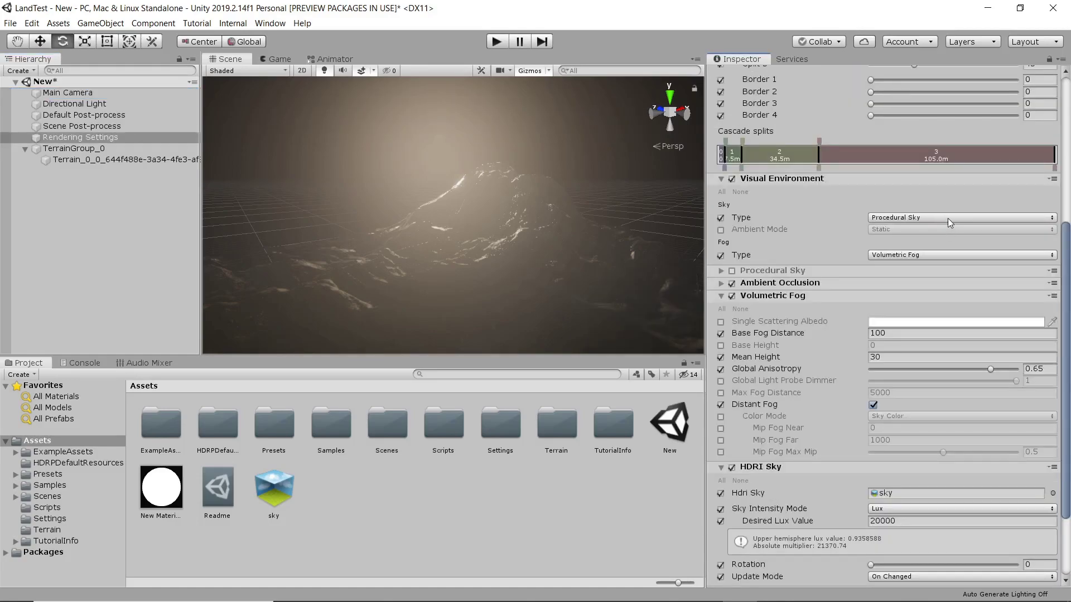
{"action": "left_click", "coordinate": [946, 218]}
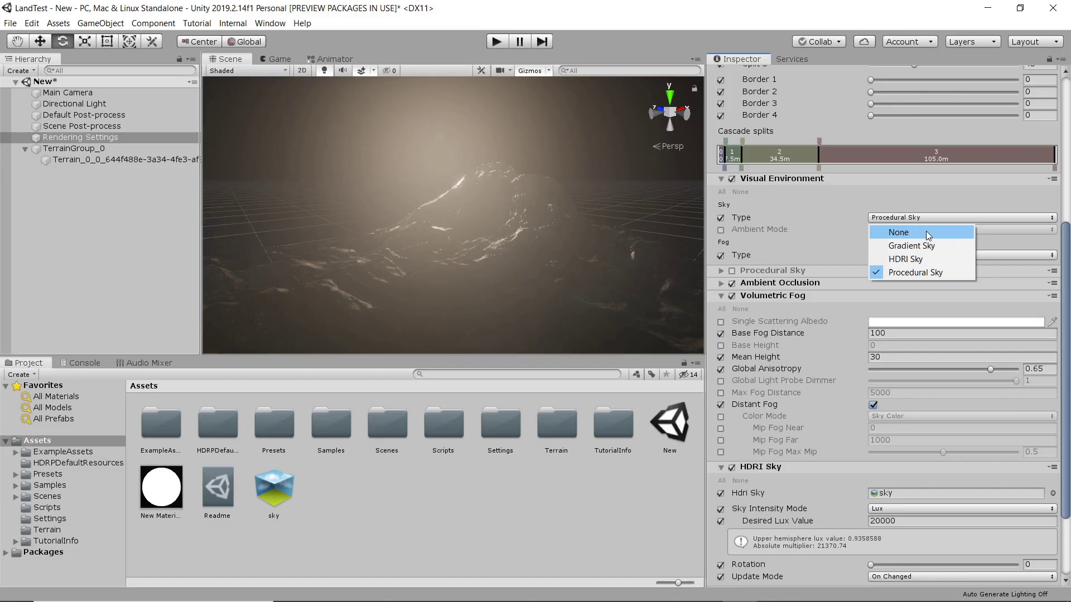
{"action": "left_click", "coordinate": [929, 259]}
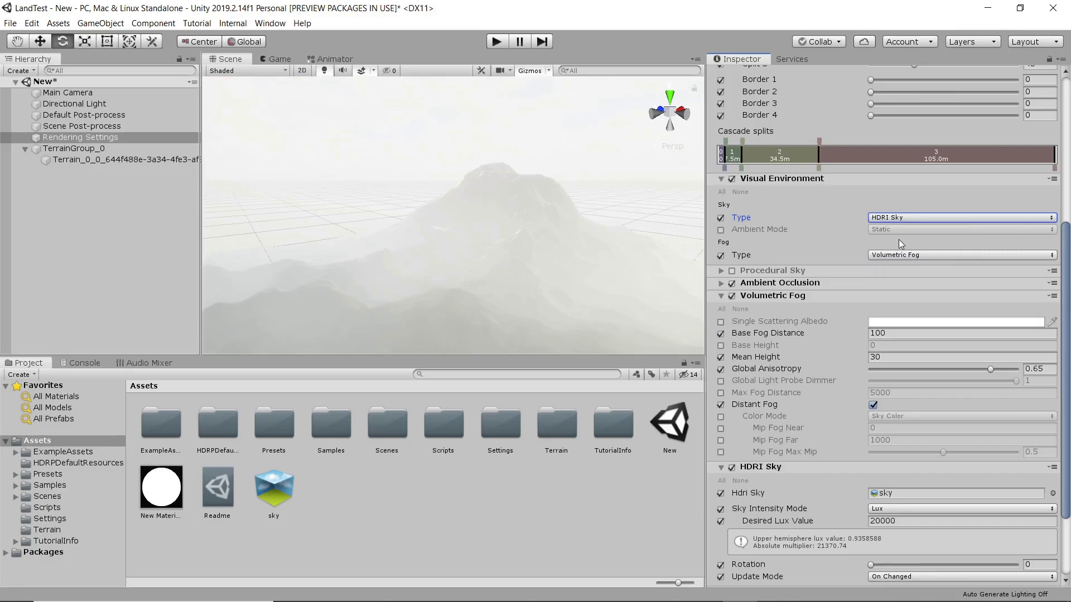
{"action": "left_click", "coordinate": [721, 230]}
{"action": "left_click", "coordinate": [893, 230]}
{"action": "left_click", "coordinate": [906, 256]}
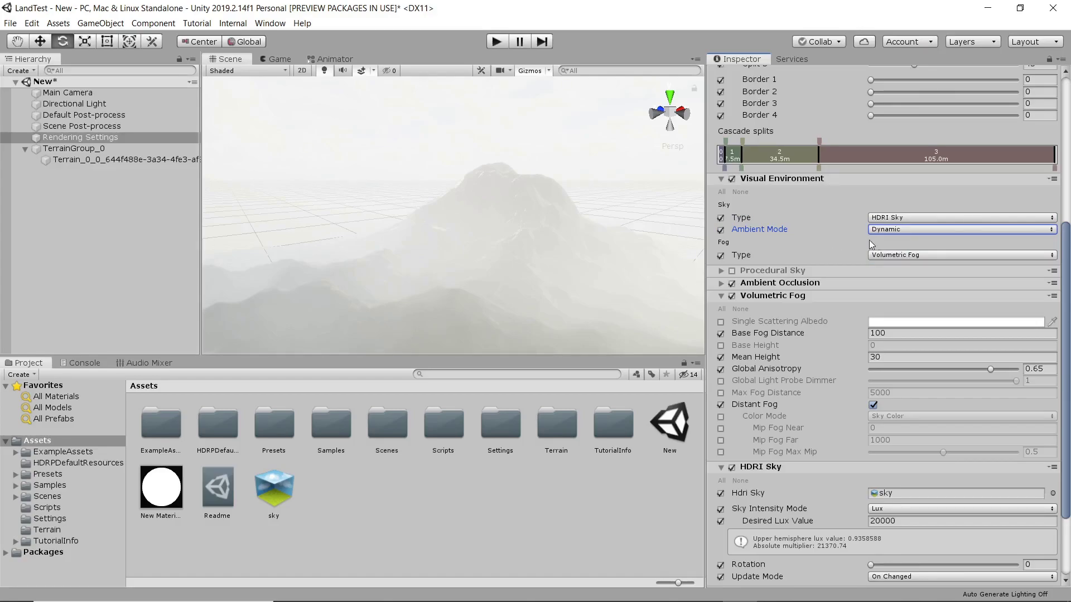
Try Desired Lux Values of 1000 and 10000 for the HDRI Sky in Rendering Settings
{"action": "right_click_drag", "start_coordinate": [495, 274], "coordinate": [619, 318]}
{"action": "scroll", "coordinate": [491, 221], "scroll_direction": "up", "scroll_amount": 5}
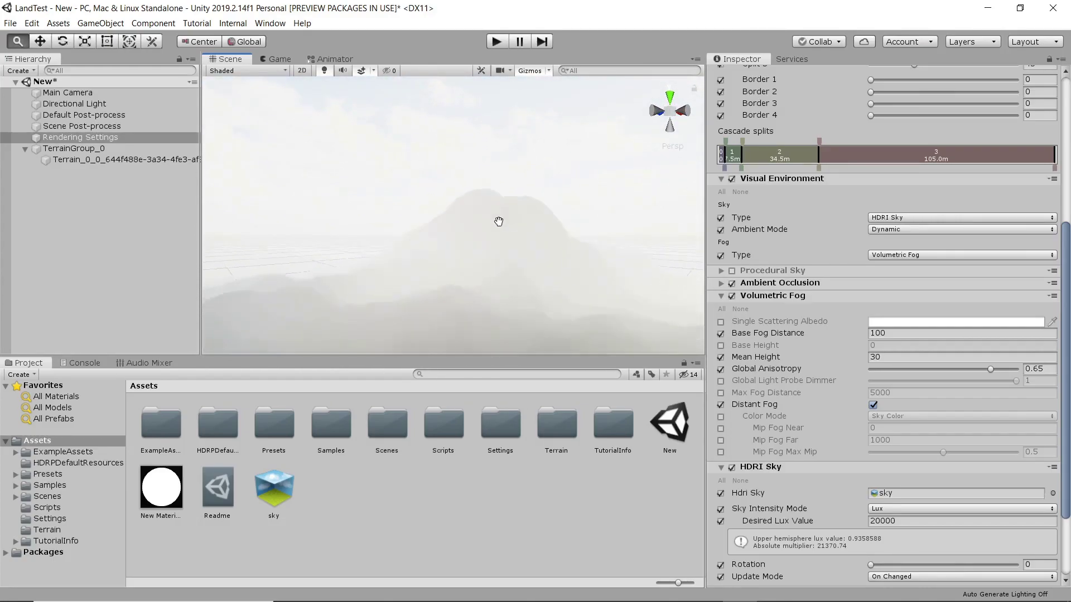
{"action": "scroll", "coordinate": [539, 224], "scroll_direction": "down", "scroll_amount": 3}
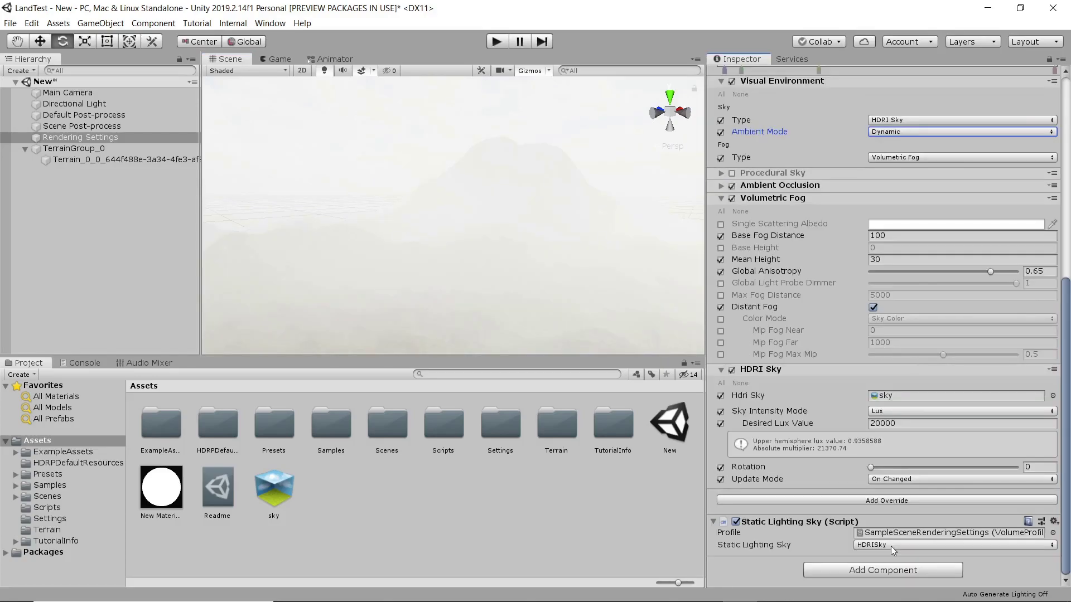
{"action": "left_click", "coordinate": [820, 426]}
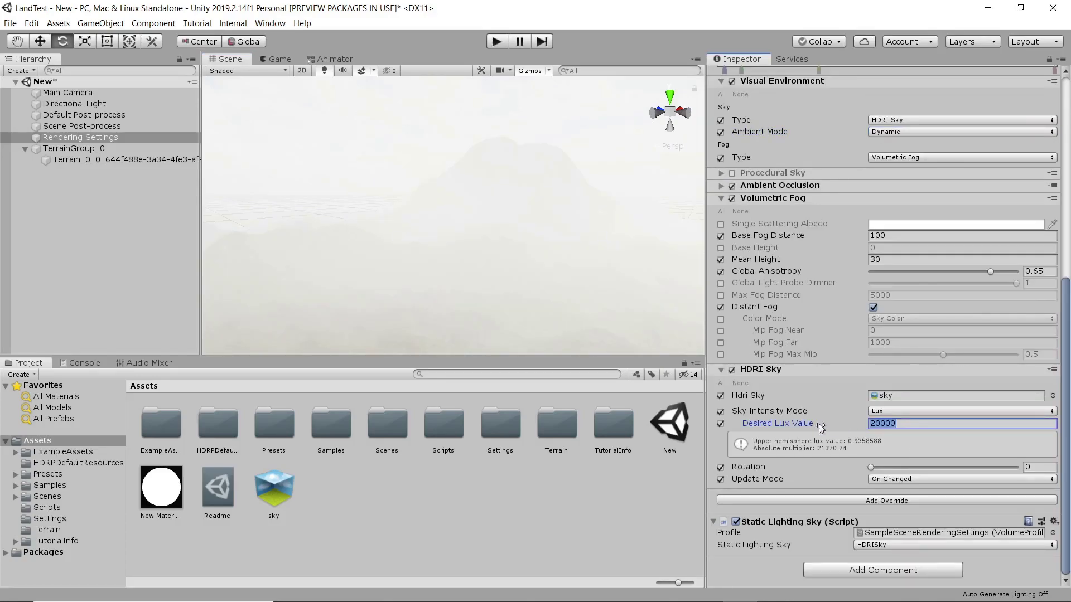
{"action": "left_click_drag", "start_coordinate": [831, 429], "coordinate": [827, 429]}
{"action": "left_click_drag", "start_coordinate": [757, 429], "coordinate": [1009, 427]}
{"action": "left_click_drag", "start_coordinate": [904, 423], "coordinate": [766, 403]}
{"action": "type", "text": "1"}
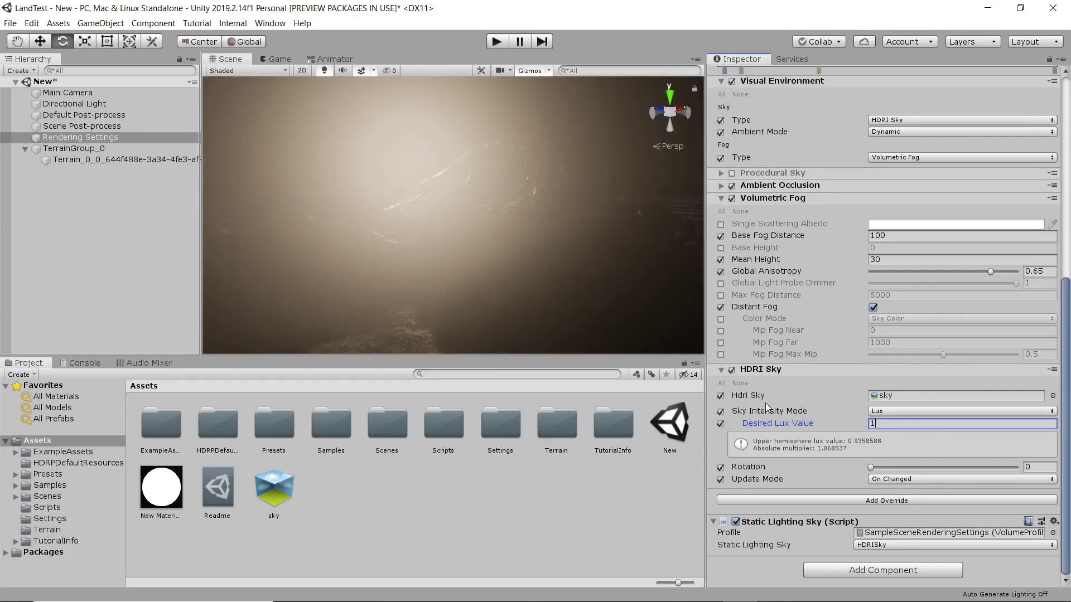
{"action": "type", "text": "000"}
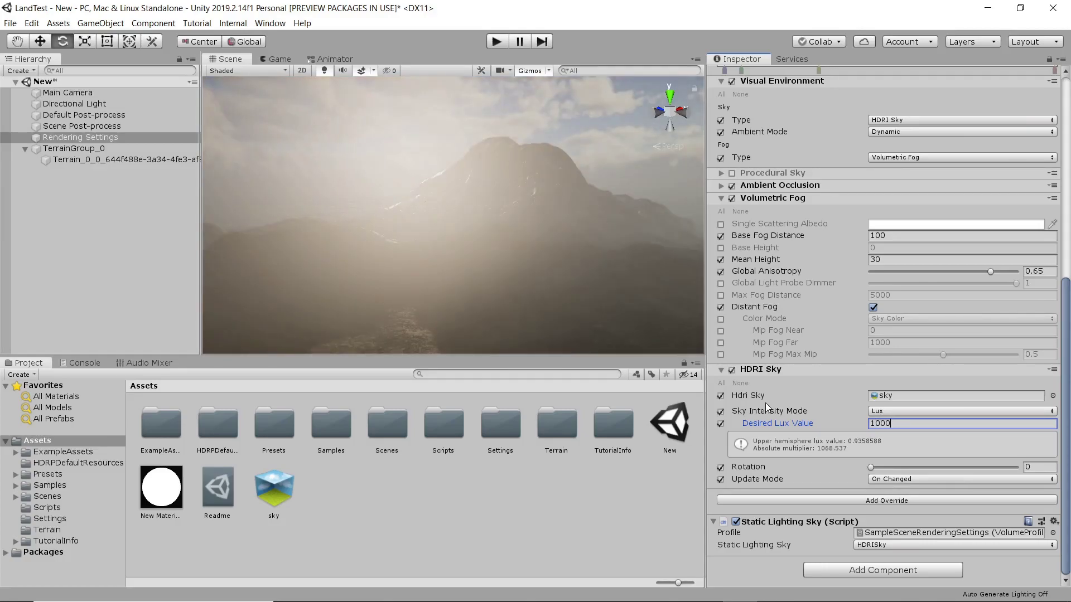
{"action": "key", "text": "BackSpace"}
{"action": "key", "text": "BackSpace"}
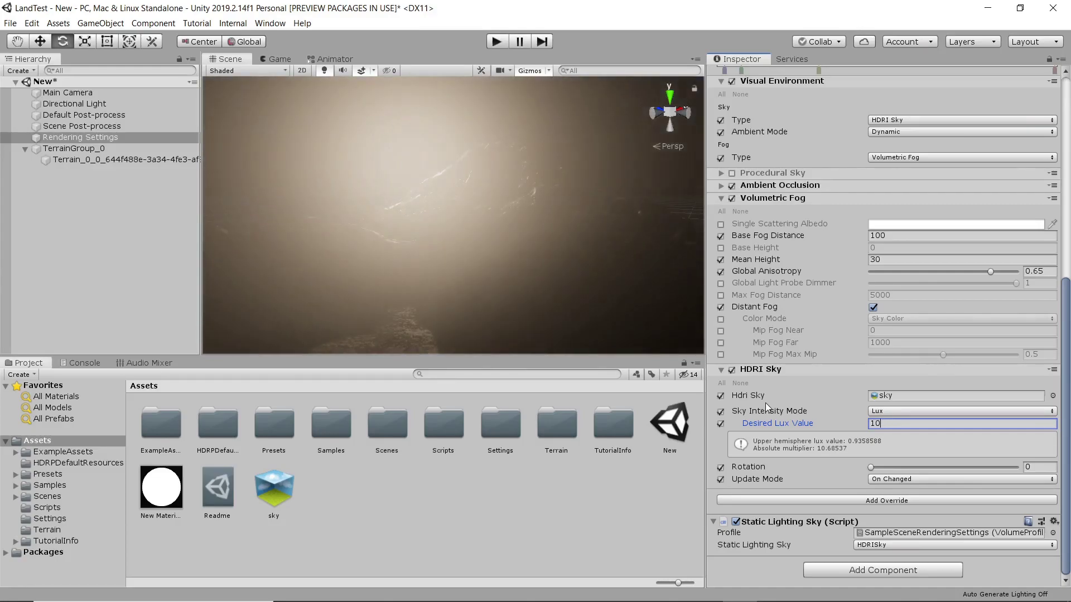
{"action": "type", "text": "000"}
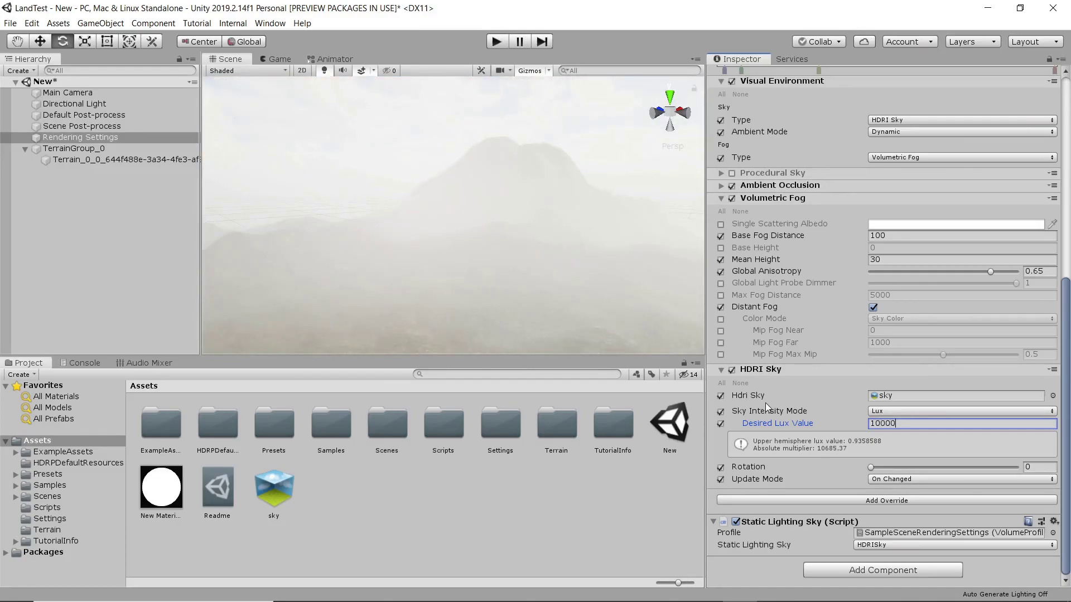
Set the HDRI Sky's Desired Lux Value to 5000
{"action": "key", "text": "BackSpace"}
{"action": "key", "text": "BackSpace"}
{"action": "key", "text": "BackSpace"}
{"action": "key", "text": "BackSpace"}
{"action": "key", "text": "BackSpace"}
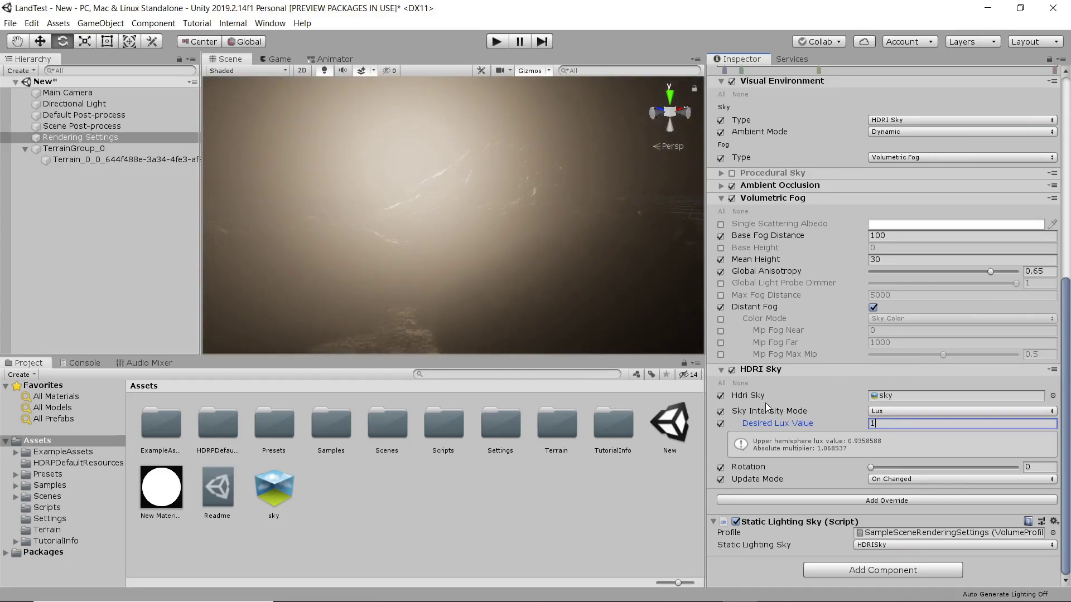
{"action": "type", "text": "7000"}
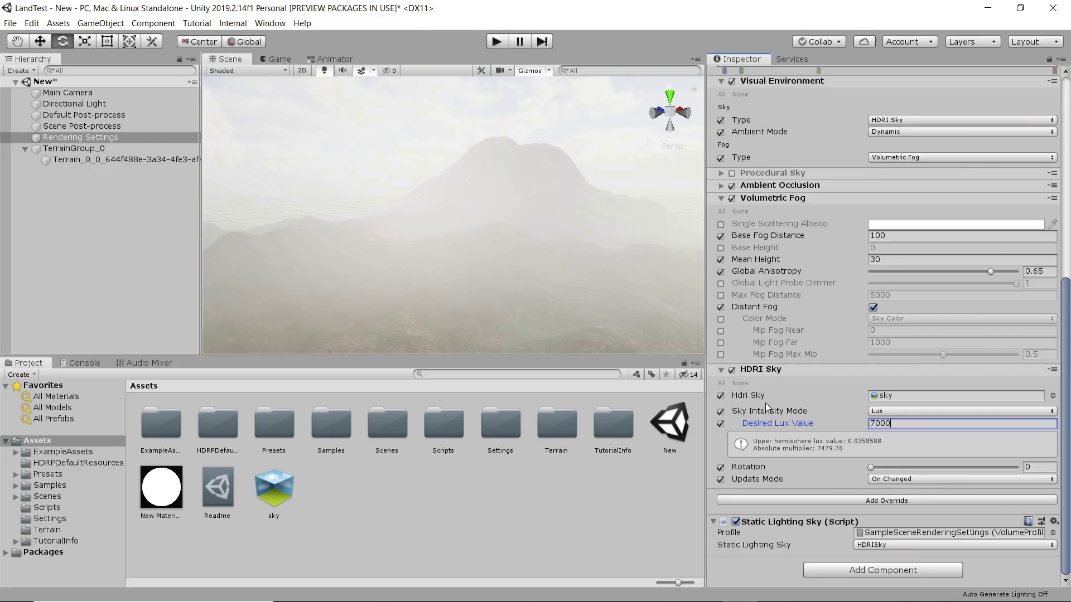
{"action": "key", "text": "BackSpace"}
{"action": "type", "text": "5"}
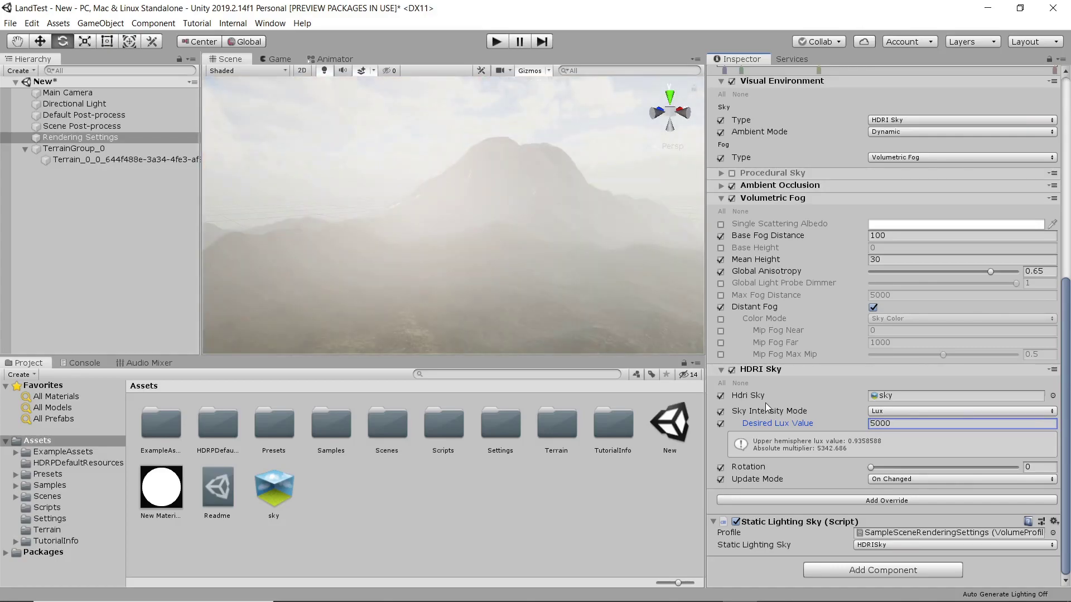
Examine the mountain, fog and sky in the scene from several angles and distances to judge the sky intensity
{"action": "right_click_drag", "start_coordinate": [460, 228], "coordinate": [341, 161]}
{"action": "right_click_drag", "start_coordinate": [596, 234], "coordinate": [335, 262]}
{"action": "mouse_move", "coordinate": [526, 264]}
{"action": "right_mouse_down"}
{"action": "mouse_move", "coordinate": [335, 270]}
{"action": "mouse_move", "coordinate": [359, 279]}
{"action": "mouse_move", "coordinate": [705, 256]}
{"action": "mouse_move", "coordinate": [636, 270]}
{"action": "mouse_move", "coordinate": [450, 234]}
{"action": "mouse_move", "coordinate": [539, 254]}
{"action": "right_mouse_up"}
{"action": "scroll", "coordinate": [467, 245], "scroll_direction": "down", "scroll_amount": 5}
{"action": "middle_click_drag", "start_coordinate": [538, 255], "coordinate": [518, 232]}
{"action": "scroll", "coordinate": [493, 223], "scroll_direction": "up", "scroll_amount": 4}
{"action": "scroll", "coordinate": [493, 224], "scroll_direction": "down", "scroll_amount": 4}
{"action": "scroll", "coordinate": [477, 195], "scroll_direction": "up", "scroll_amount": 3}
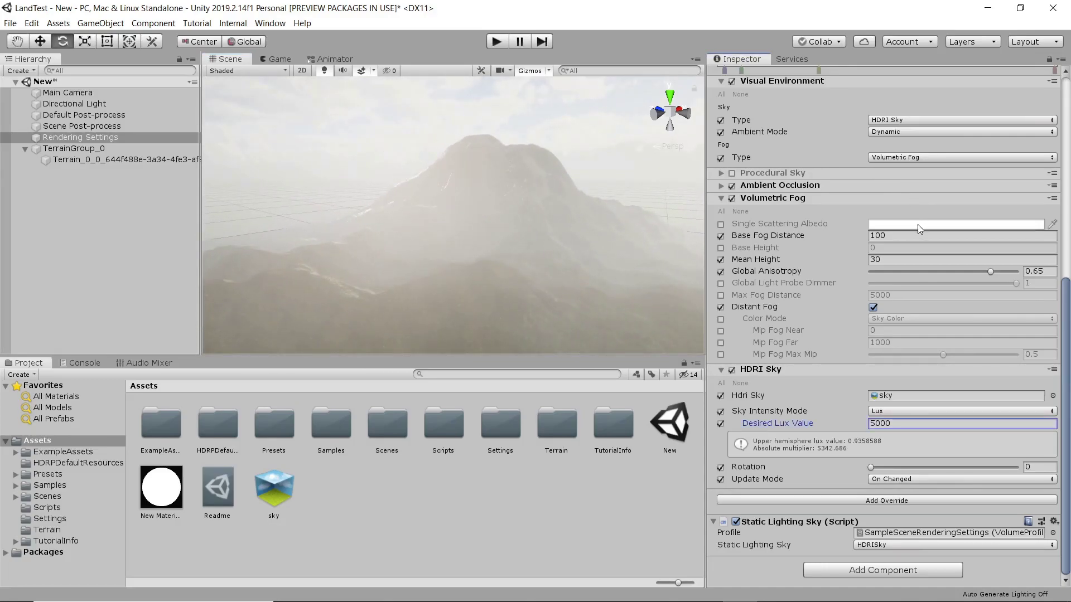
Enable the Volumetric Fog's Single Scattering Albedo and set it to a pale orange-yellow, hex E7D59A
{"action": "left_click", "coordinate": [721, 224]}
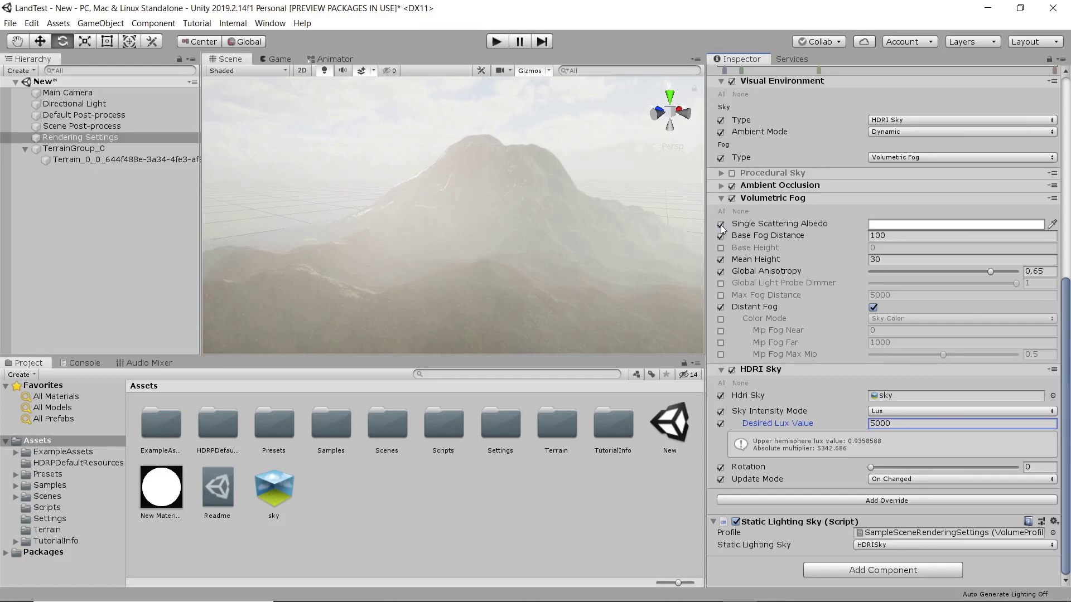
{"action": "left_click", "coordinate": [905, 224]}
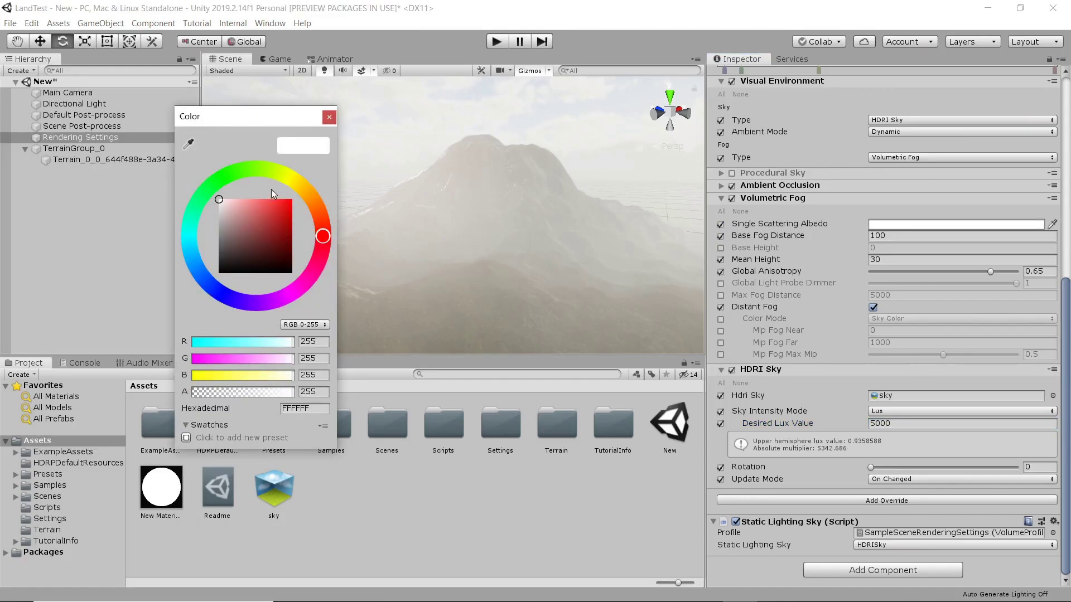
{"action": "left_click", "coordinate": [286, 181]}
{"action": "left_click", "coordinate": [229, 204]}
{"action": "left_click_drag", "start_coordinate": [230, 203], "coordinate": [236, 209]}
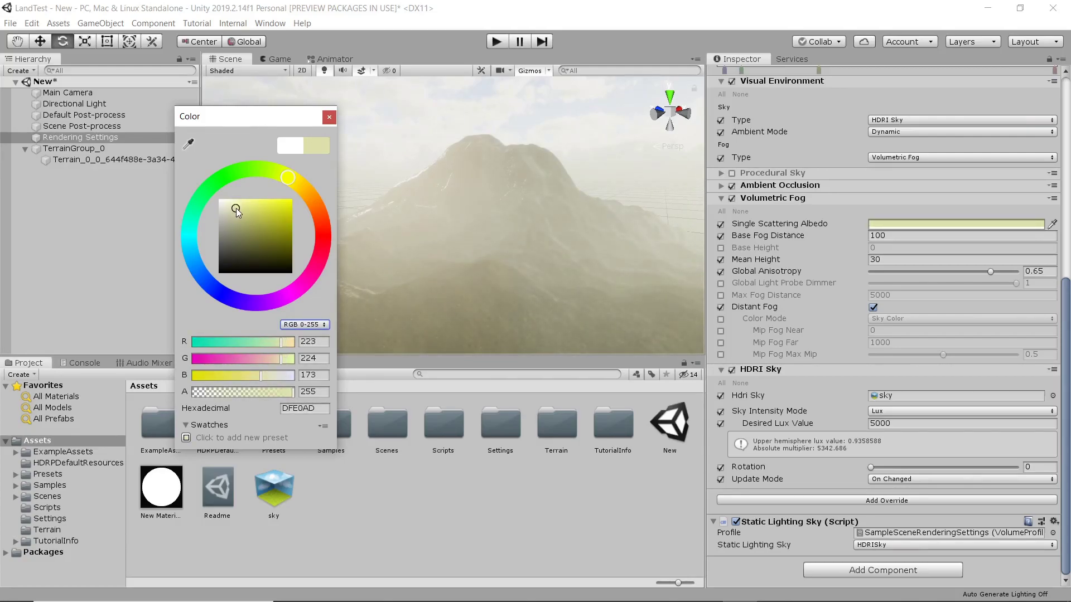
{"action": "left_click_drag", "start_coordinate": [301, 187], "coordinate": [302, 188]}
{"action": "left_click_drag", "start_coordinate": [243, 205], "coordinate": [244, 206]}
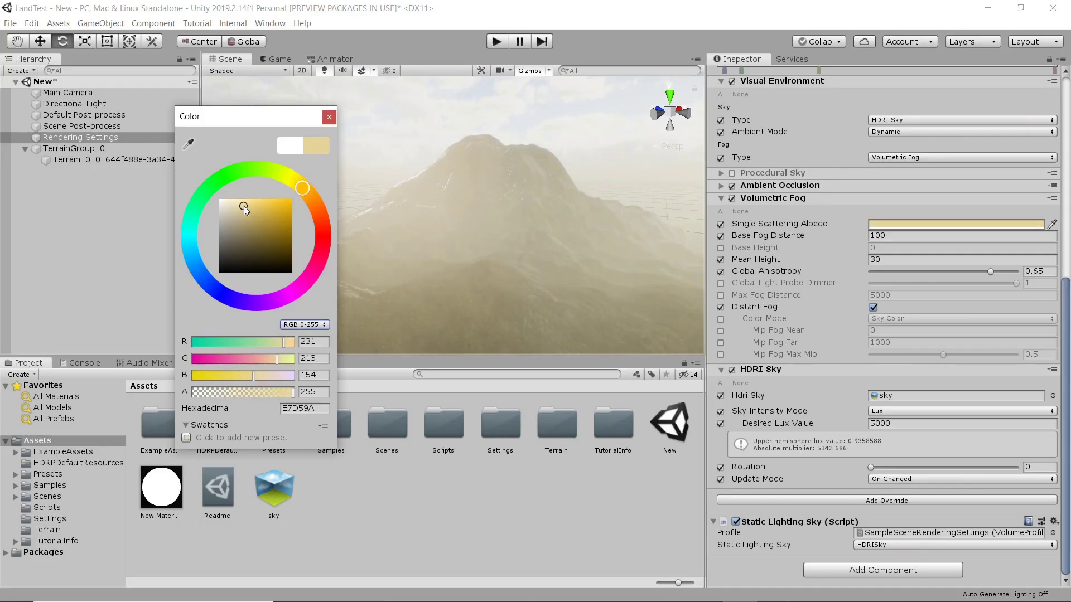
{"action": "mouse_move", "coordinate": [294, 392]}
{"action": "left_mouse_down"}
{"action": "mouse_move", "coordinate": [213, 396]}
{"action": "mouse_move", "coordinate": [302, 395]}
{"action": "left_mouse_up"}
{"action": "left_click", "coordinate": [329, 119]}
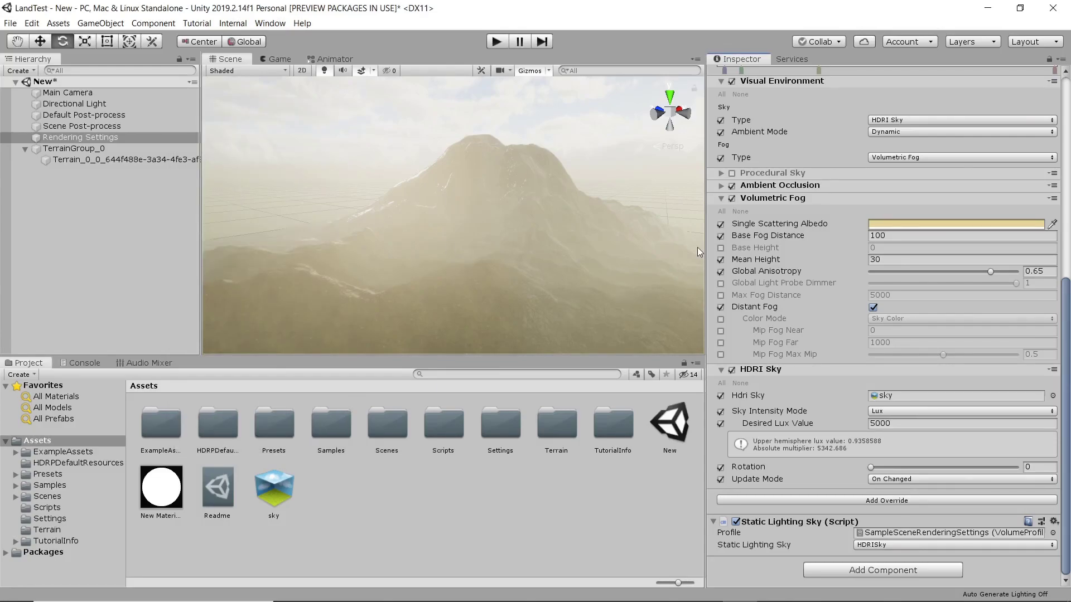
Review the Ambient Occlusion override's settings and examine the tinted fog over the terrain from near and far
{"action": "left_click", "coordinate": [720, 186]}
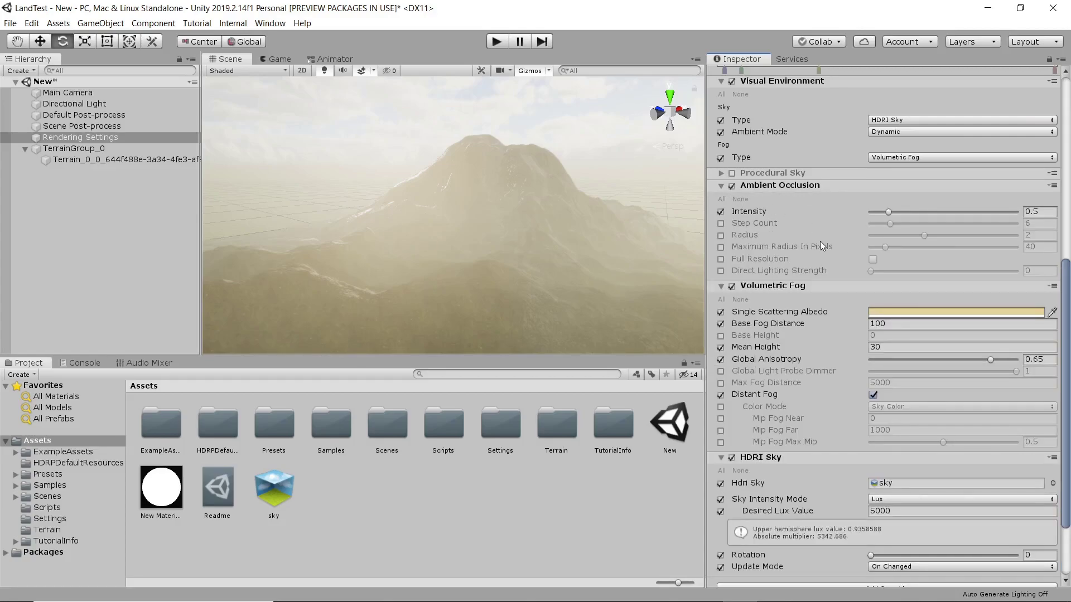
{"action": "left_click", "coordinate": [721, 185]}
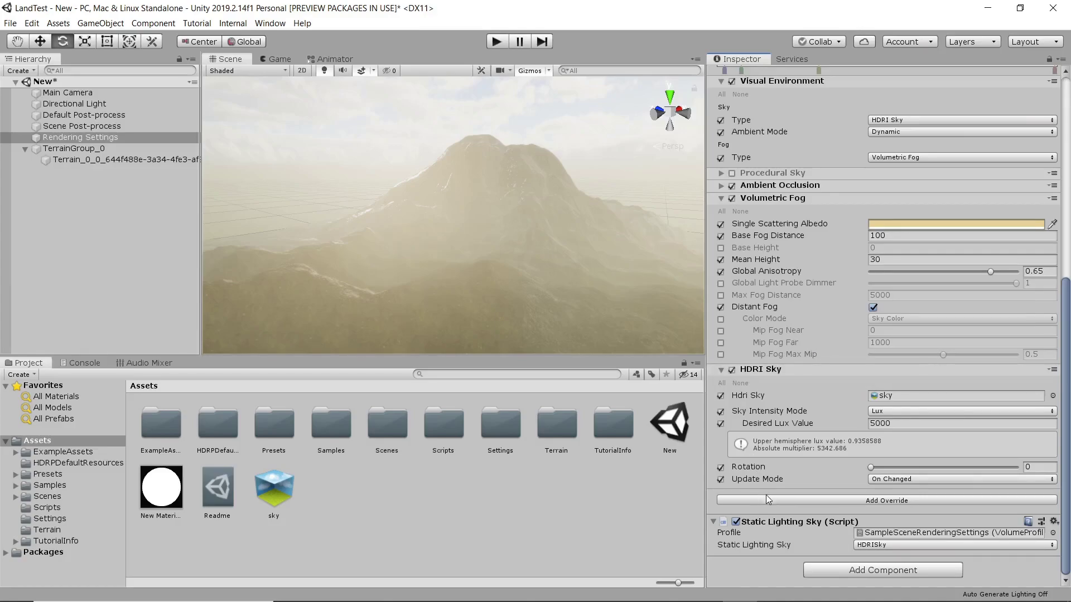
{"action": "scroll", "coordinate": [464, 282], "scroll_direction": "up", "scroll_amount": 6}
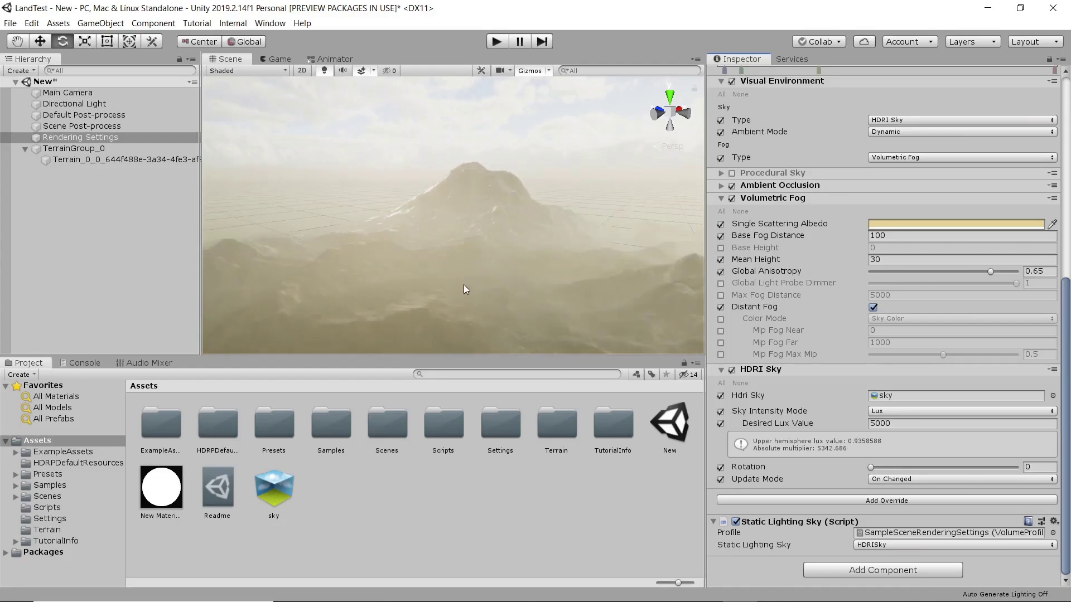
{"action": "scroll", "coordinate": [435, 232], "scroll_direction": "up", "scroll_amount": 8}
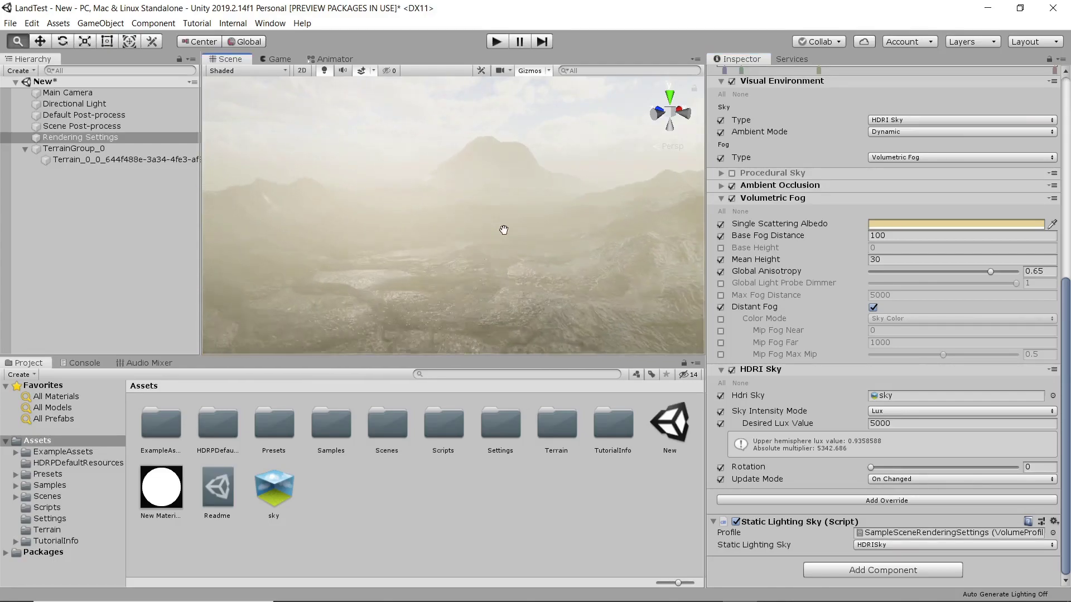
{"action": "scroll", "coordinate": [537, 246], "scroll_direction": "up", "scroll_amount": 5}
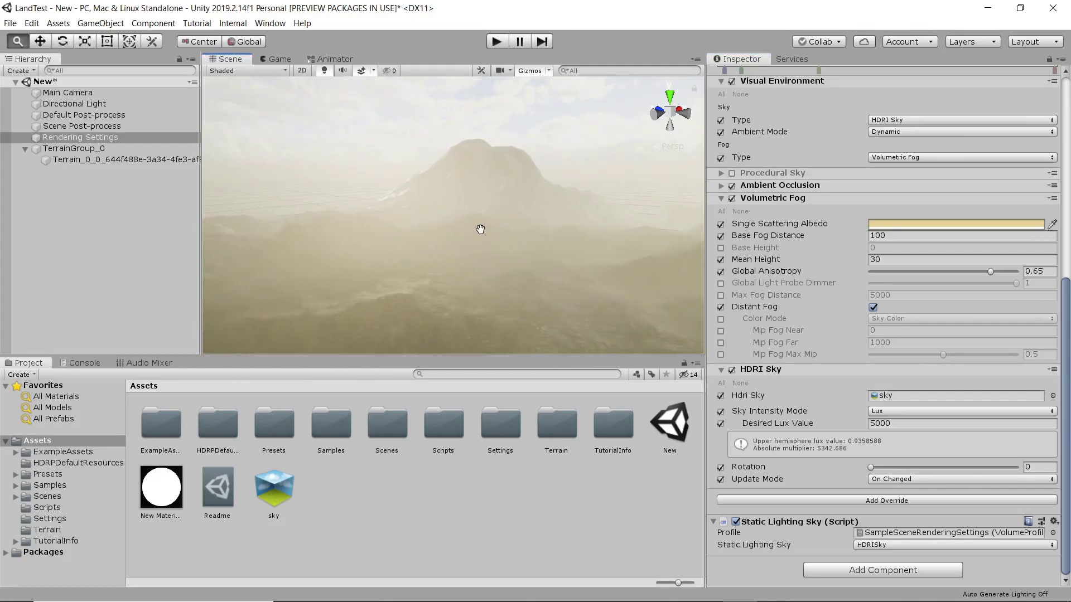
{"action": "scroll", "coordinate": [524, 223], "scroll_direction": "down", "scroll_amount": 5}
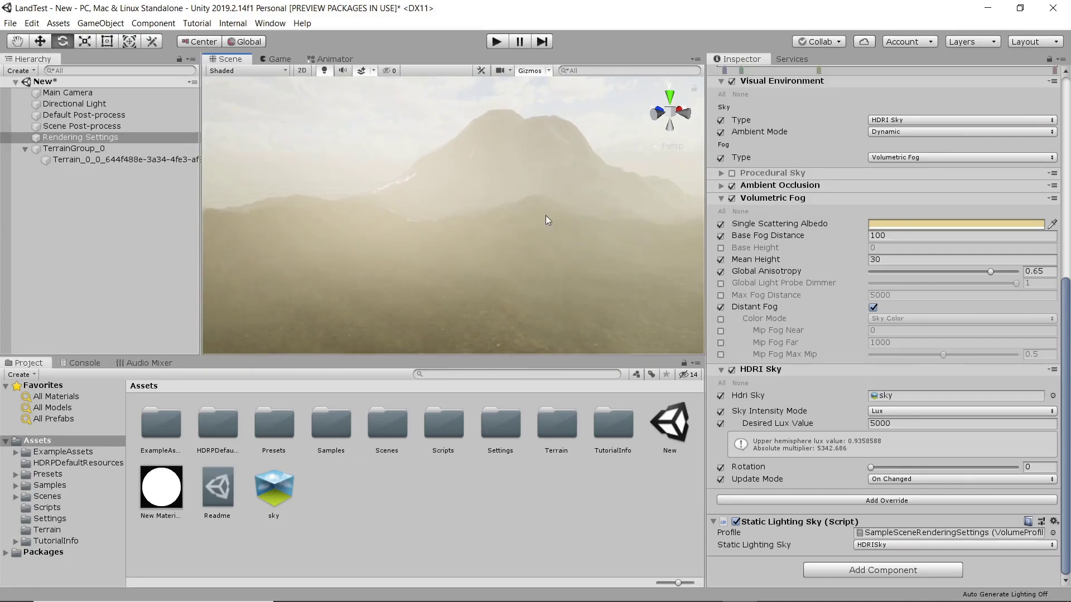
{"action": "scroll", "coordinate": [535, 231], "scroll_direction": "up", "scroll_amount": 5}
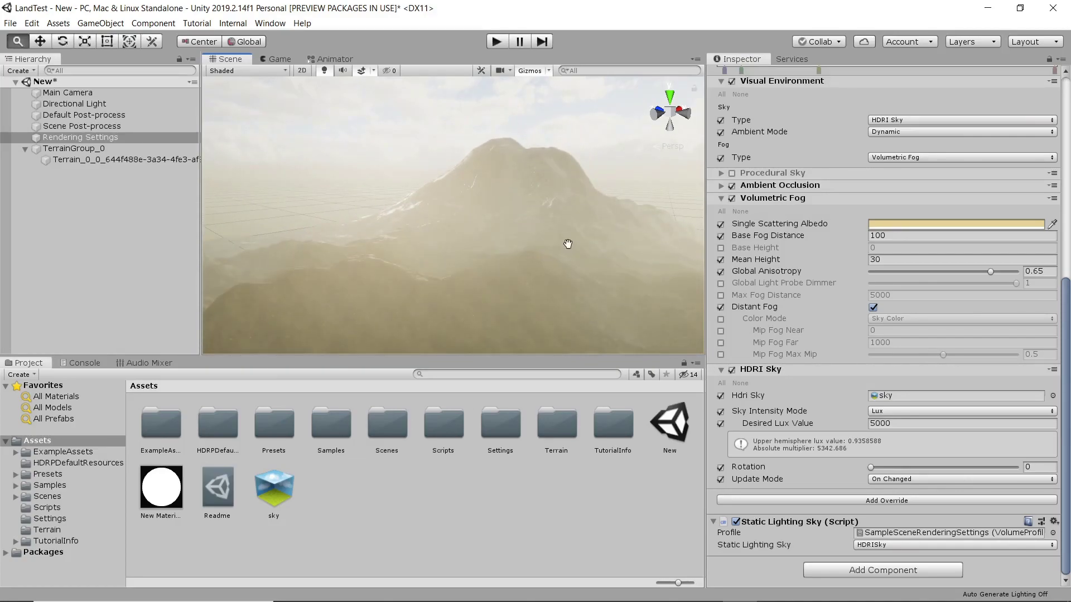
{"action": "scroll", "coordinate": [568, 244], "scroll_direction": "up", "scroll_amount": 3}
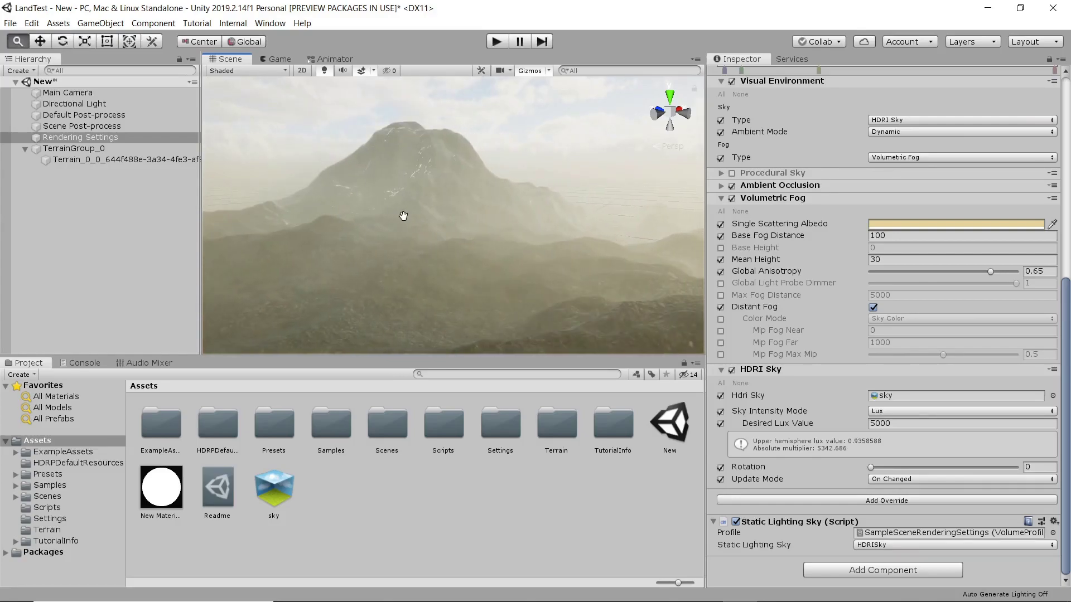
{"action": "scroll", "coordinate": [401, 218], "scroll_direction": "down", "scroll_amount": 3}
{"action": "scroll", "coordinate": [532, 230], "scroll_direction": "down", "scroll_amount": 5}
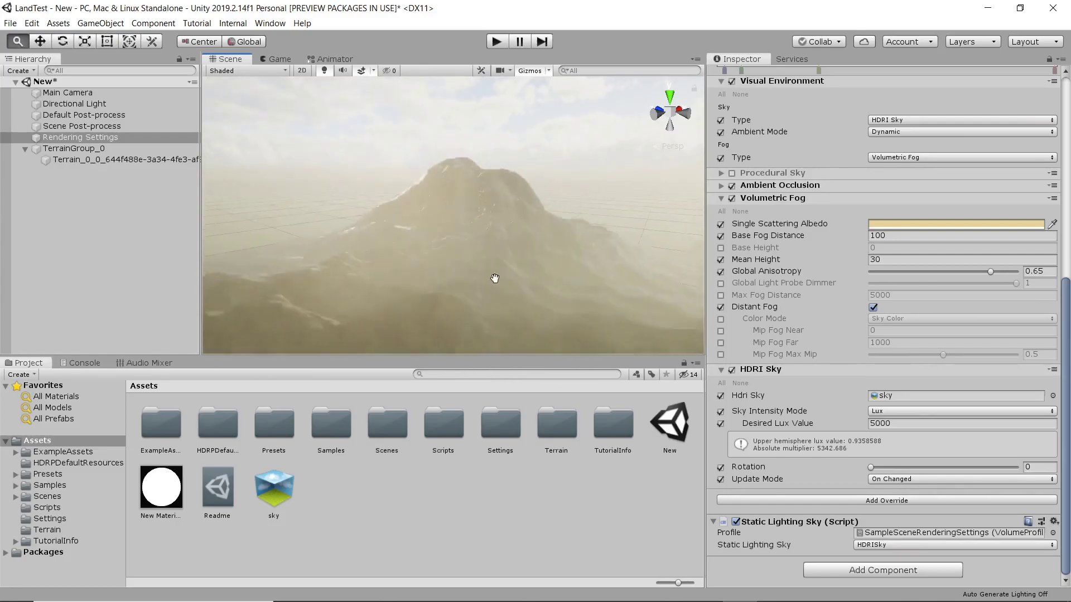
{"action": "scroll", "coordinate": [503, 194], "scroll_direction": "up", "scroll_amount": 6}
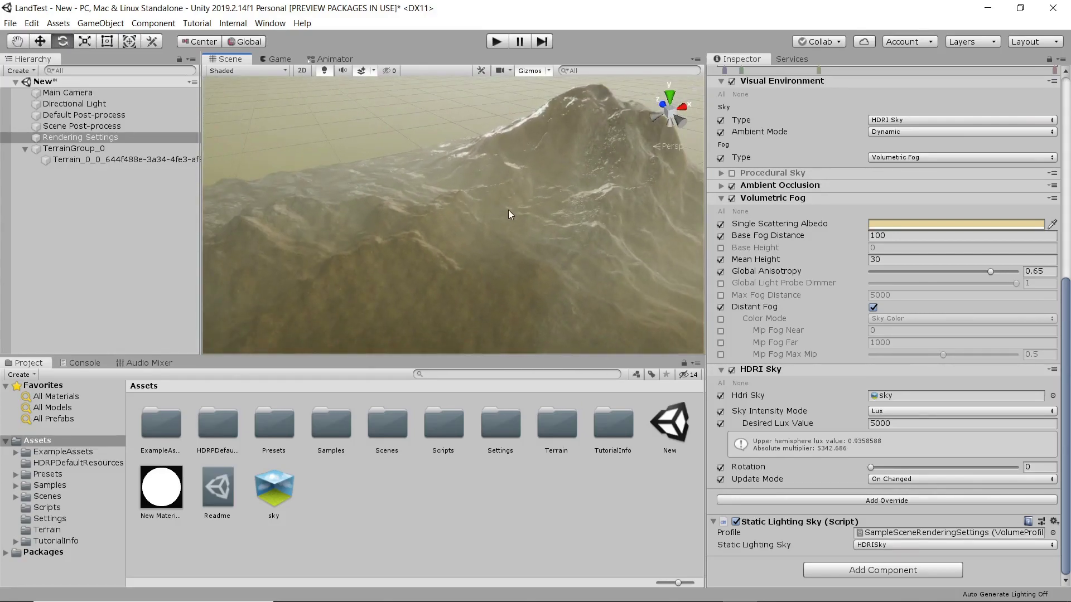
Rotate the Directional Light slightly about its vertical axis to a Y rotation of about 216.8 degrees
{"action": "left_click", "coordinate": [90, 105]}
{"action": "key", "text": "f"}
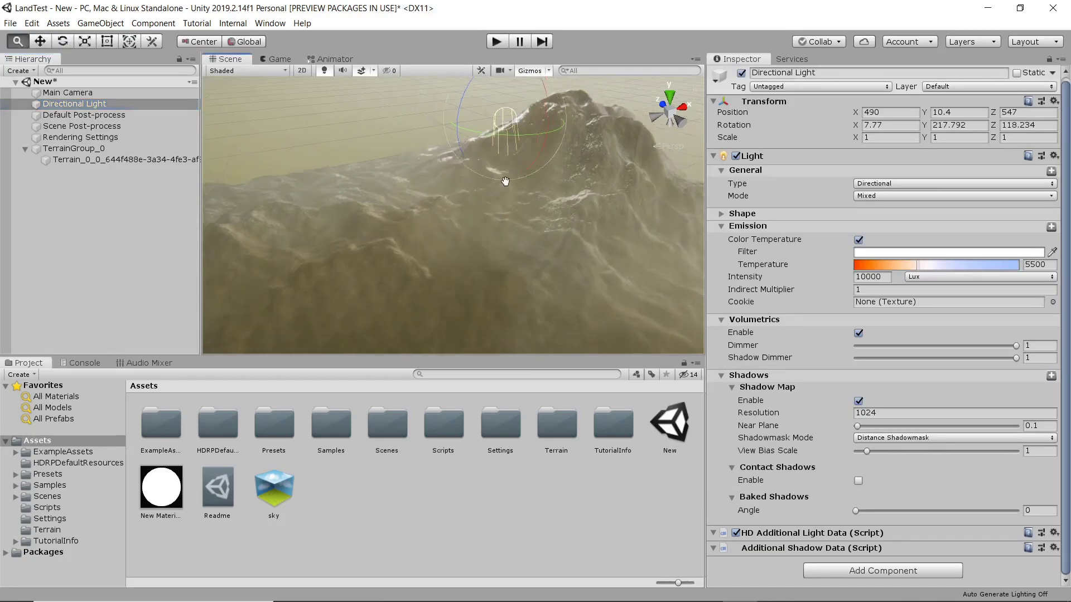
{"action": "middle_click_drag", "start_coordinate": [501, 237], "coordinate": [281, 241]}
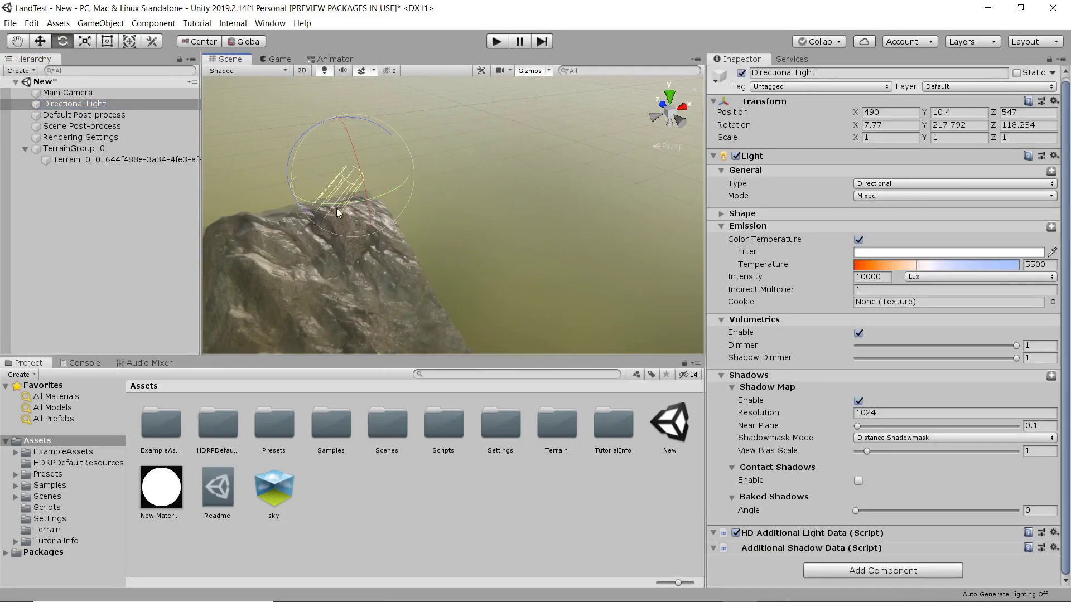
{"action": "mouse_move", "coordinate": [350, 202]}
{"action": "left_mouse_down"}
{"action": "mouse_move", "coordinate": [336, 203]}
{"action": "mouse_move", "coordinate": [347, 206]}
{"action": "mouse_move", "coordinate": [343, 185]}
{"action": "left_mouse_up"}
{"action": "right_click_drag", "start_coordinate": [619, 146], "coordinate": [574, 153], "text": "alt"}
{"action": "left_click_drag", "start_coordinate": [573, 153], "coordinate": [535, 112], "text": "alt"}
{"action": "middle_click_drag", "start_coordinate": [486, 179], "coordinate": [487, 232]}
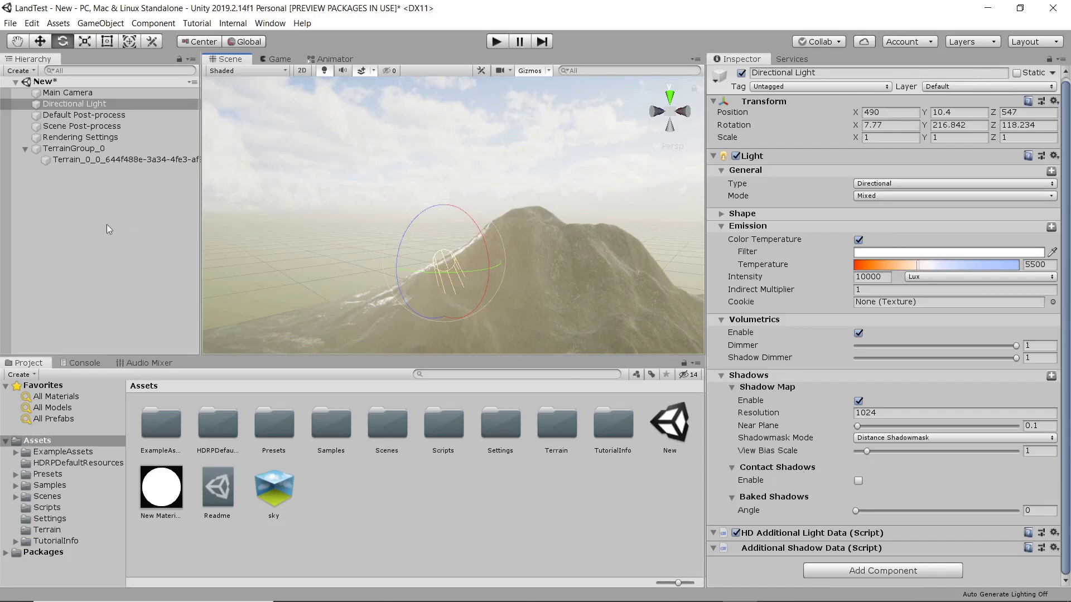
Set the Max Distance of the Shadows override in Rendering Settings to 1000
{"action": "left_click", "coordinate": [65, 139]}
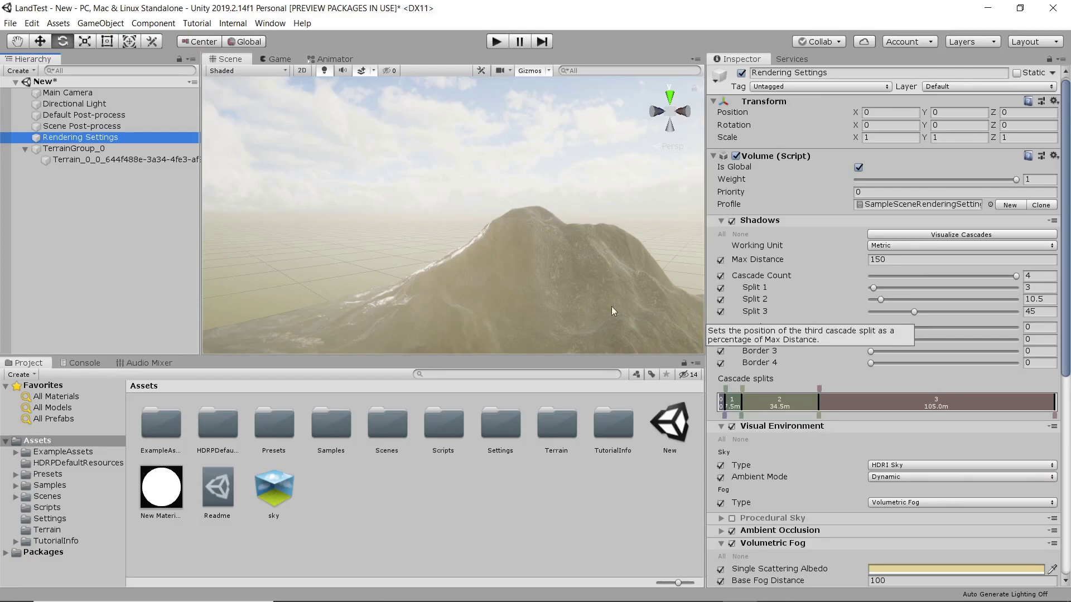
{"action": "scroll", "coordinate": [496, 287], "scroll_direction": "down", "scroll_amount": 3}
{"action": "scroll", "coordinate": [497, 290], "scroll_direction": "up", "scroll_amount": 5}
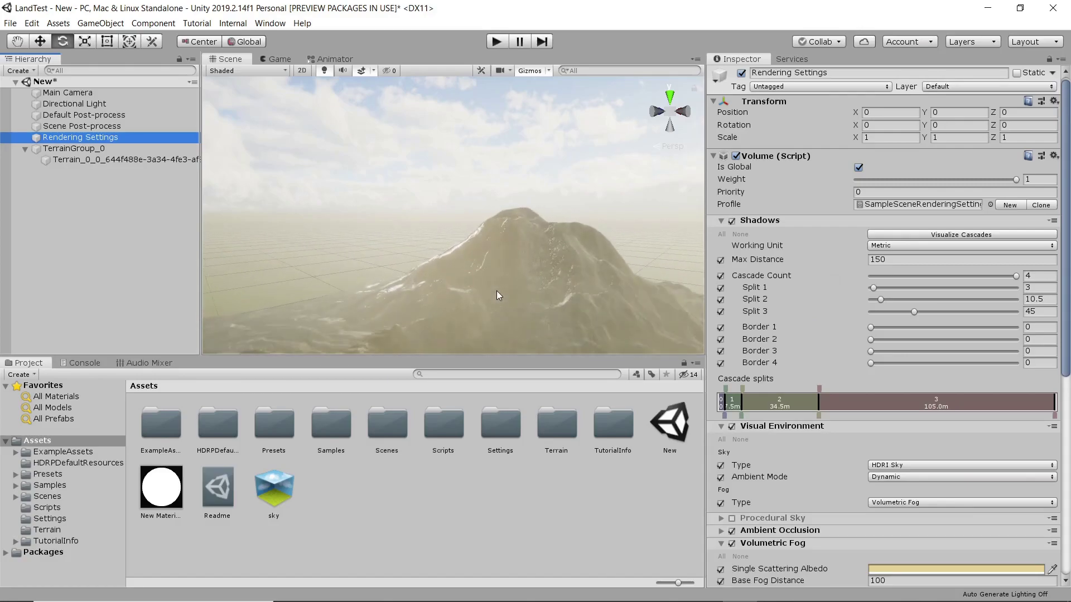
{"action": "scroll", "coordinate": [486, 258], "scroll_direction": "down", "scroll_amount": 8}
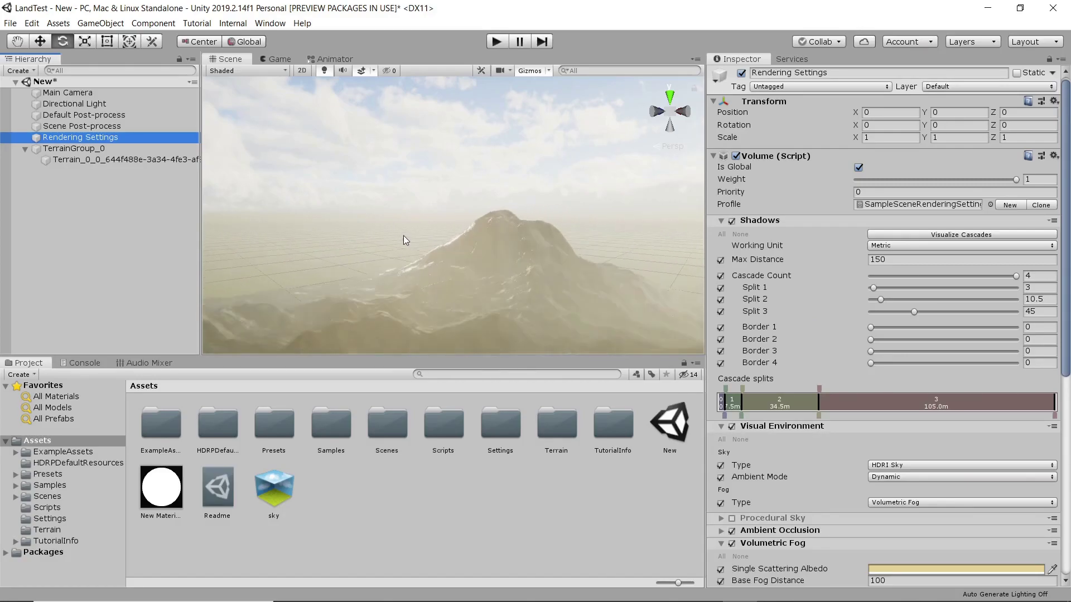
{"action": "right_click_drag", "start_coordinate": [406, 235], "coordinate": [486, 274]}
{"action": "scroll", "coordinate": [487, 262], "scroll_direction": "up", "scroll_amount": 4}
{"action": "scroll", "coordinate": [487, 263], "scroll_direction": "down", "scroll_amount": 3}
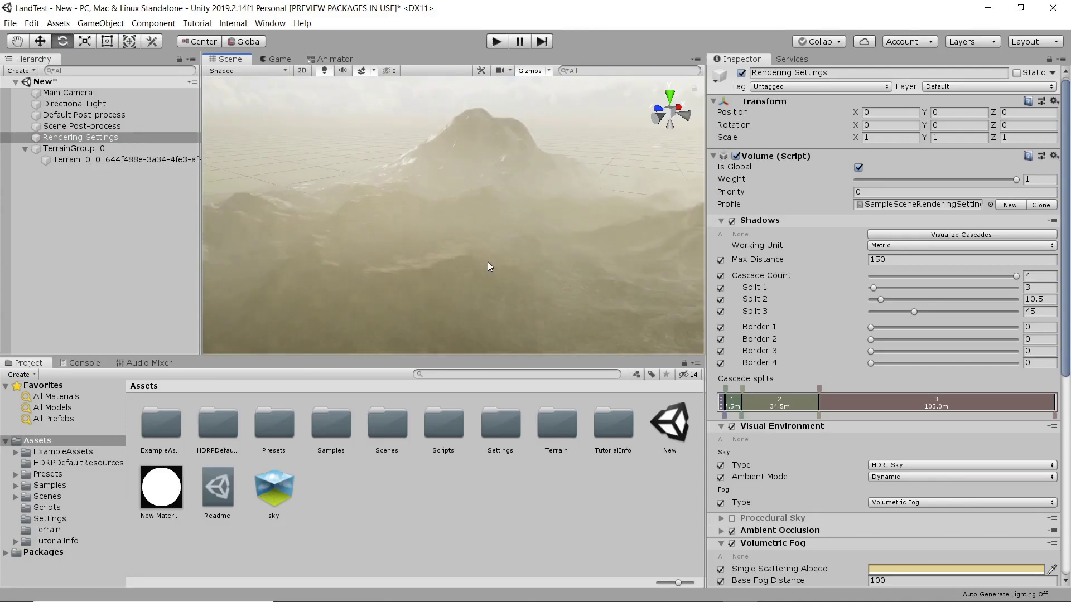
{"action": "left_click", "coordinate": [899, 259]}
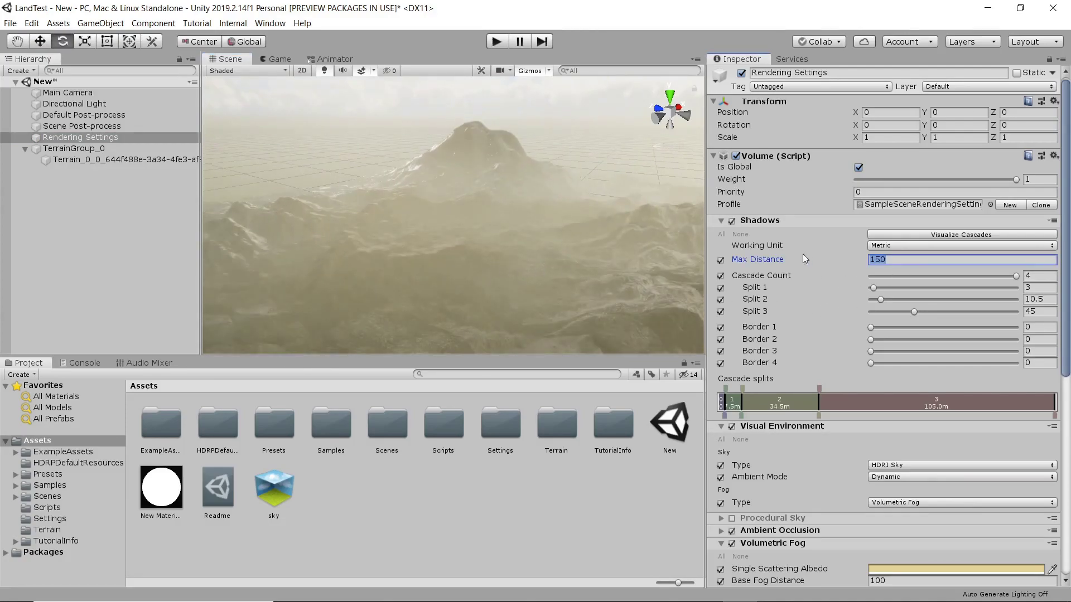
{"action": "type", "text": "1000"}
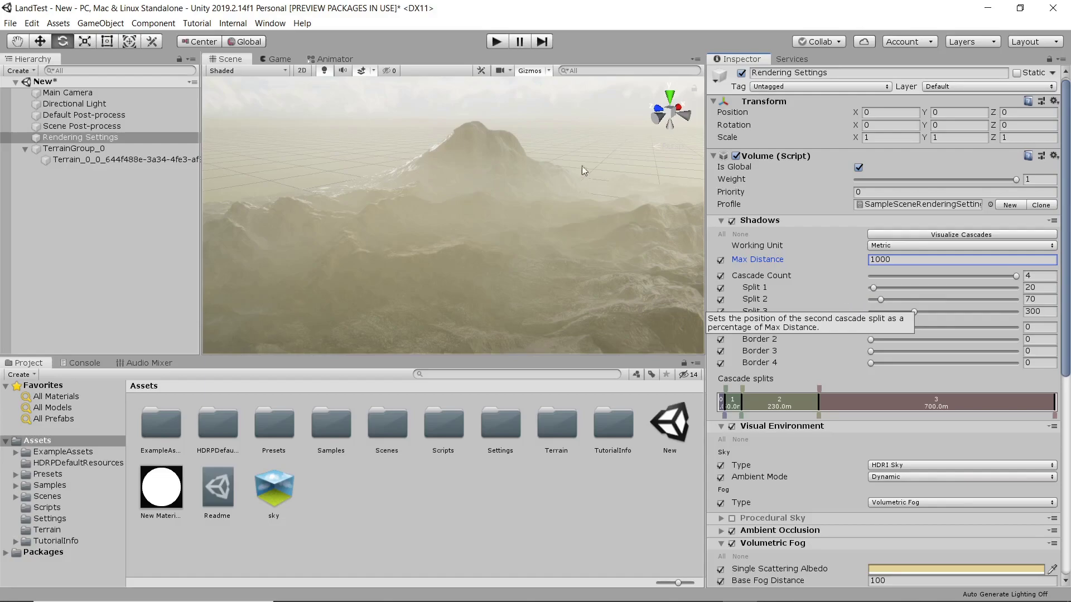
Examine the fog and shadows on the mountain up close, from afar and through the game camera, and review the Default Post-process overrides
{"action": "right_click_drag", "start_coordinate": [500, 240], "coordinate": [486, 187]}
{"action": "right_click_drag", "start_coordinate": [507, 278], "coordinate": [491, 251]}
{"action": "scroll", "coordinate": [491, 252], "scroll_direction": "up", "scroll_amount": 10}
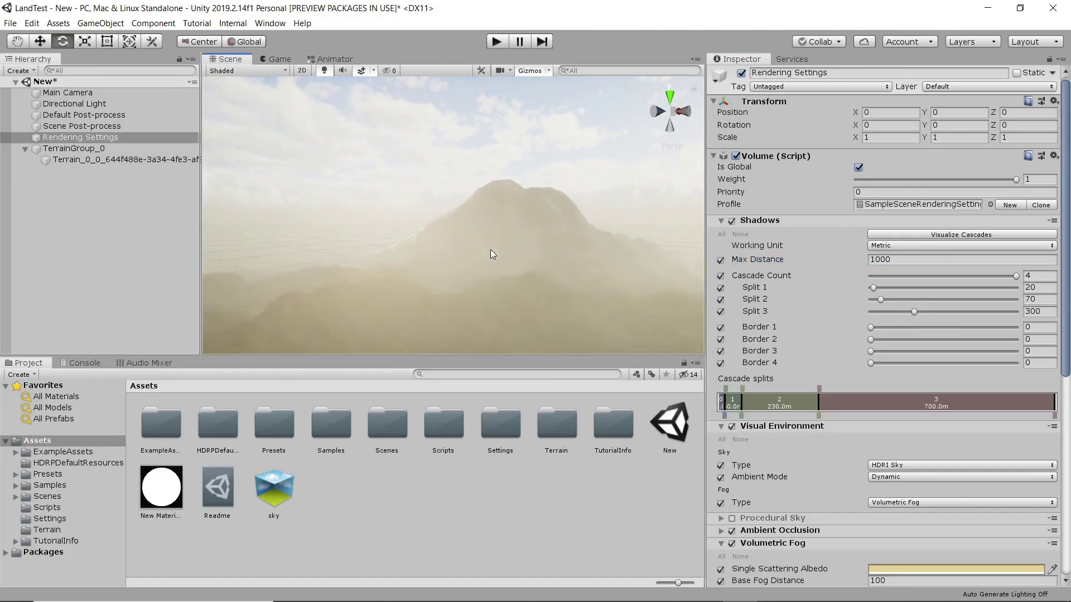
{"action": "scroll", "coordinate": [493, 257], "scroll_direction": "down", "scroll_amount": 10}
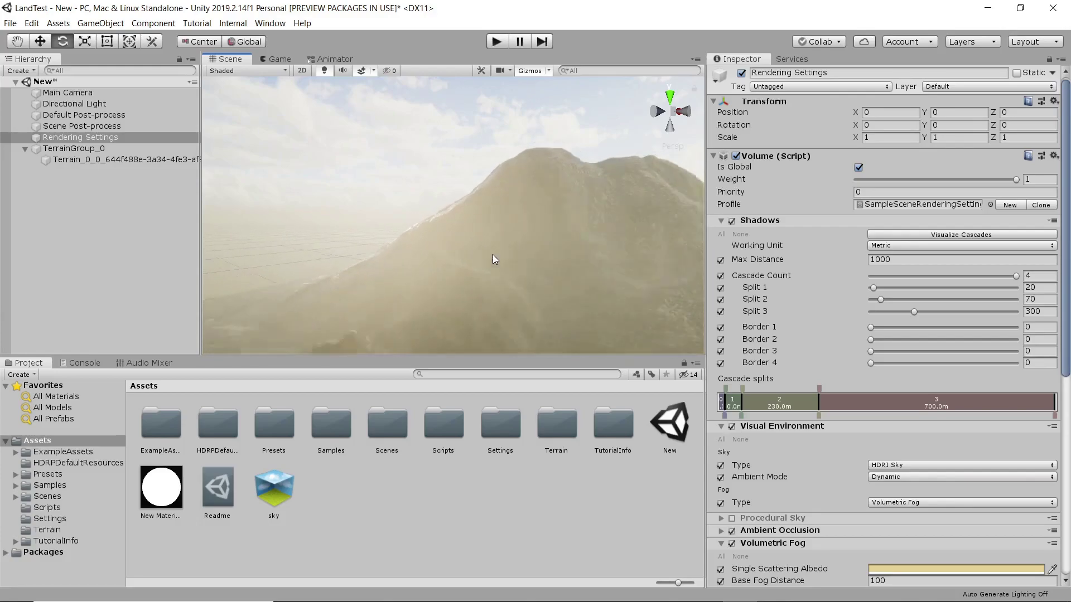
{"action": "left_click", "coordinate": [284, 60]}
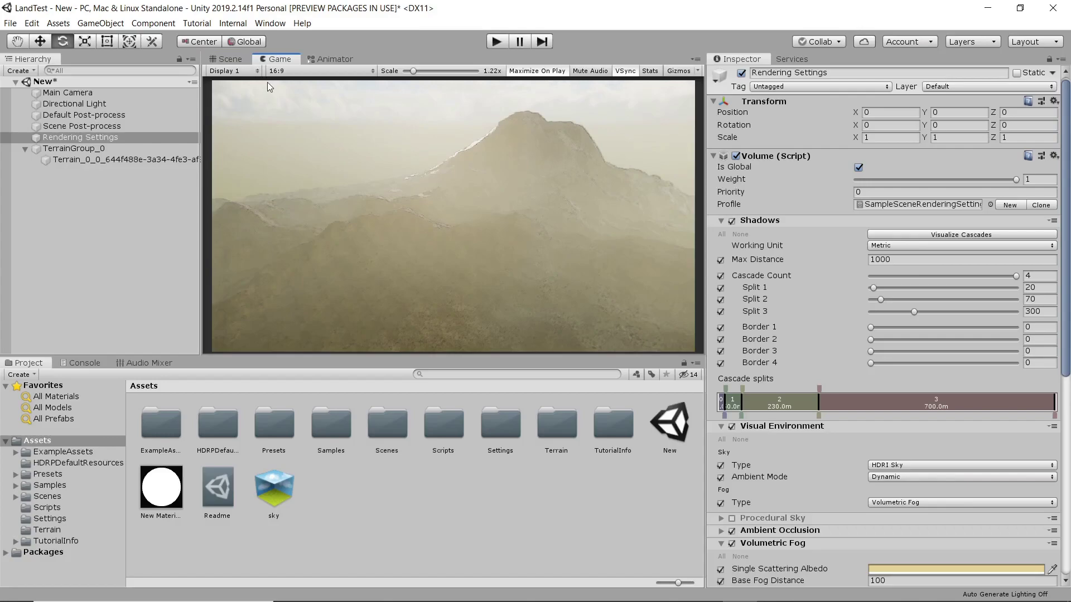
{"action": "left_click", "coordinate": [230, 59]}
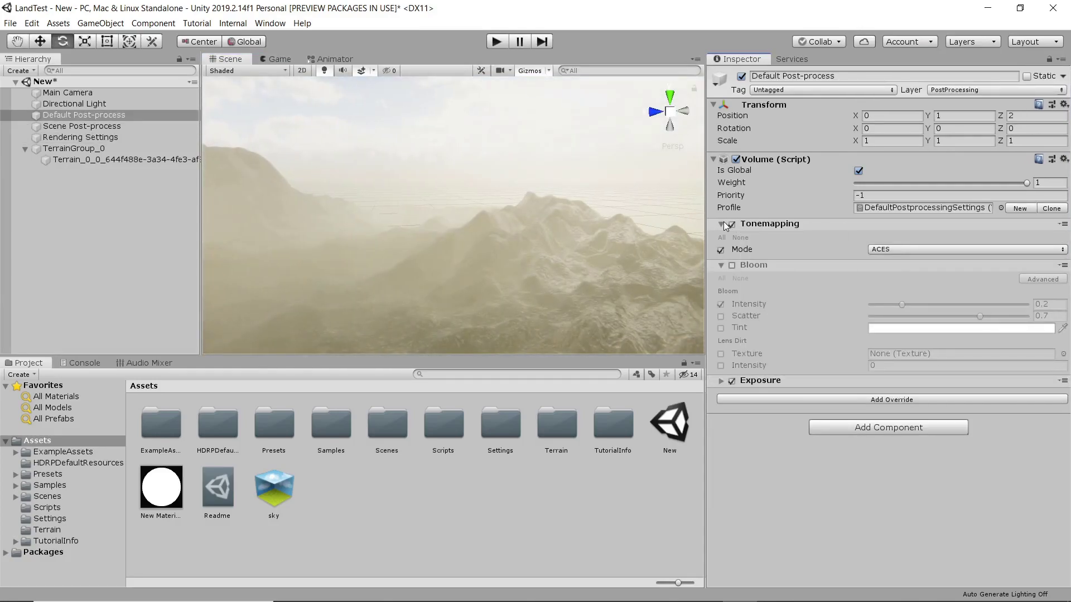
{"action": "right_click_drag", "start_coordinate": [644, 230], "coordinate": [458, 237]}
{"action": "scroll", "coordinate": [523, 267], "scroll_direction": "up", "scroll_amount": 4}
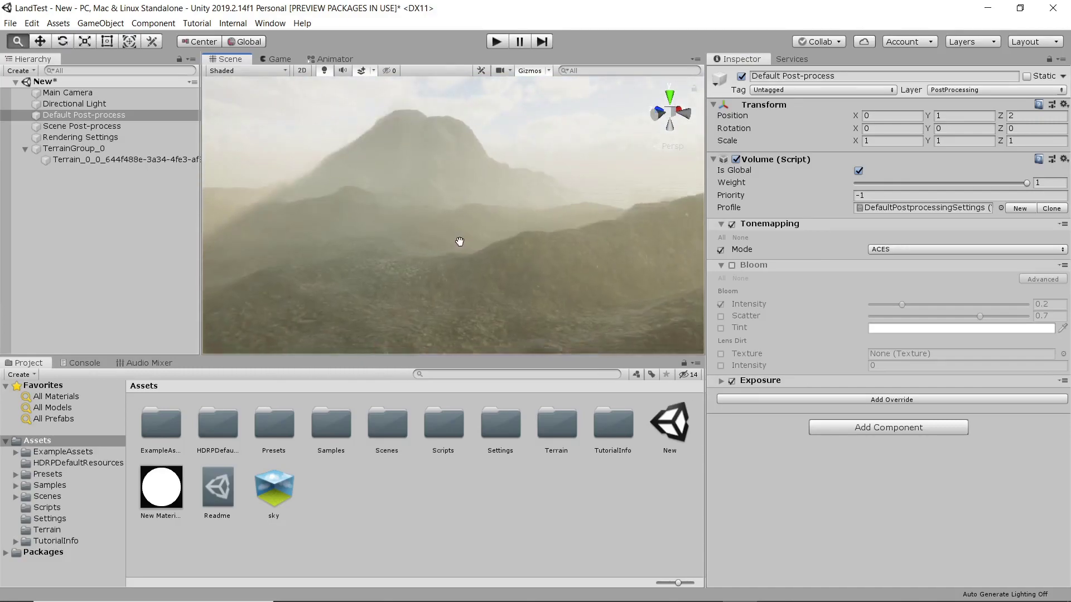
{"action": "scroll", "coordinate": [538, 236], "scroll_direction": "down", "scroll_amount": 3}
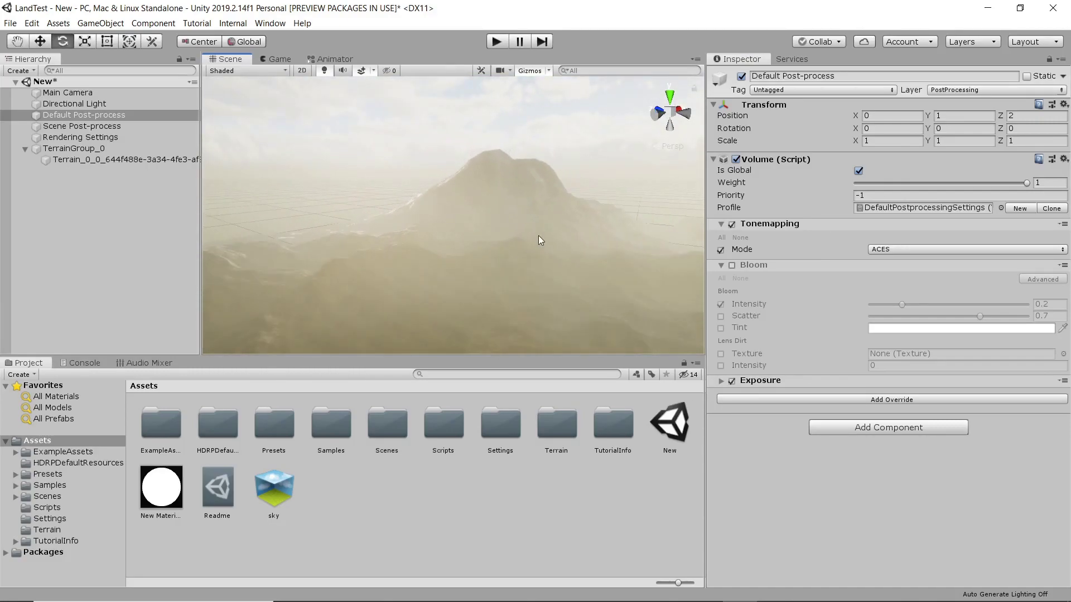
{"action": "right_click_drag", "start_coordinate": [530, 201], "coordinate": [565, 245]}
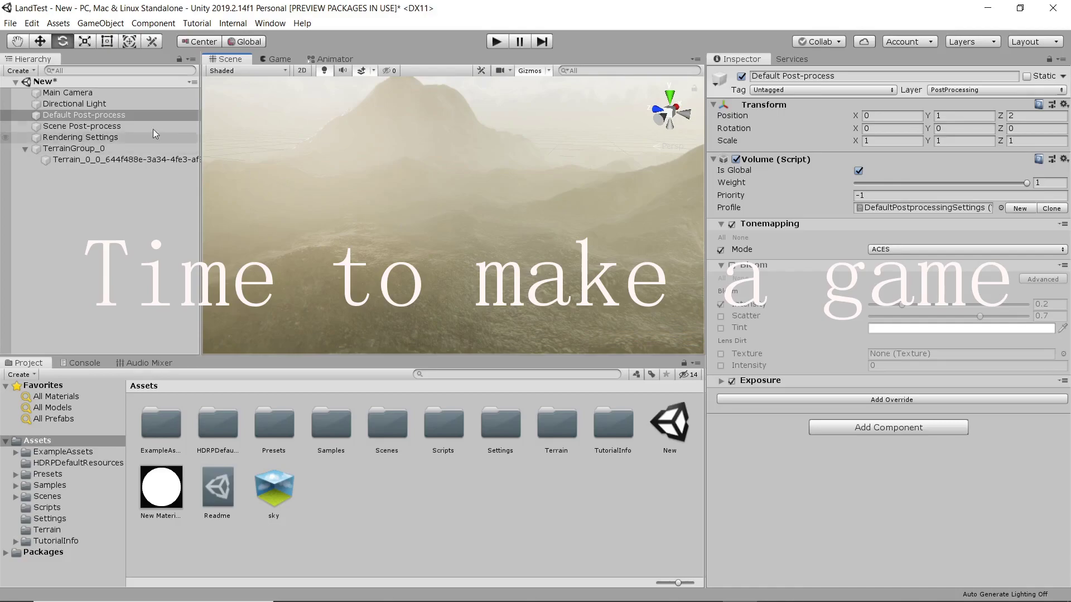
Save the current scene
{"action": "left_click", "coordinate": [10, 24]}
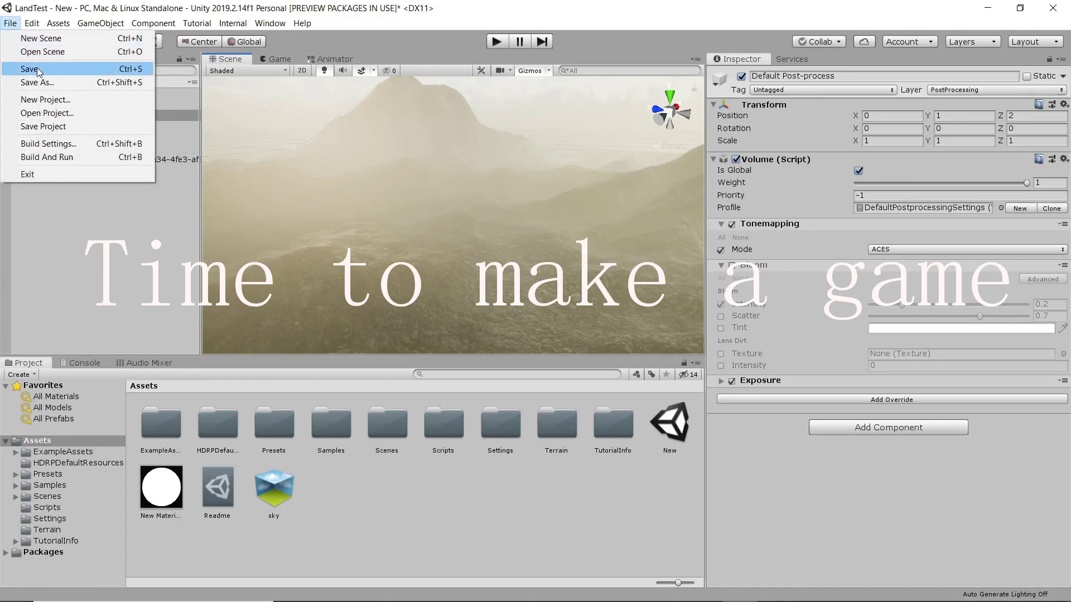
{"action": "left_click", "coordinate": [38, 69]}
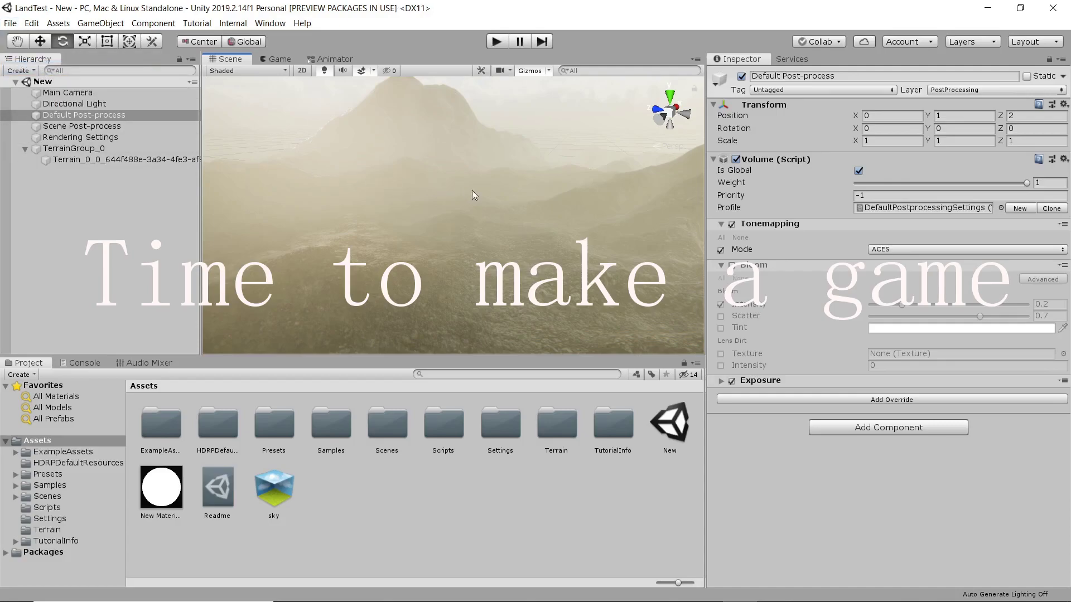
{"action": "right_click_drag", "start_coordinate": [572, 209], "coordinate": [498, 168]}
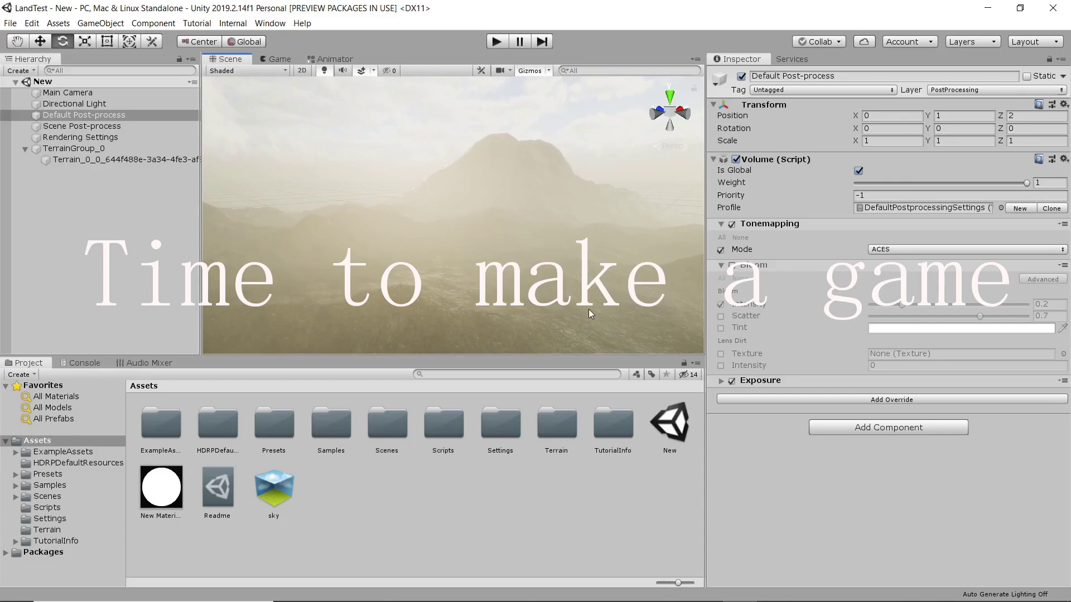
{"action": "mouse_move", "coordinate": [692, 600]}
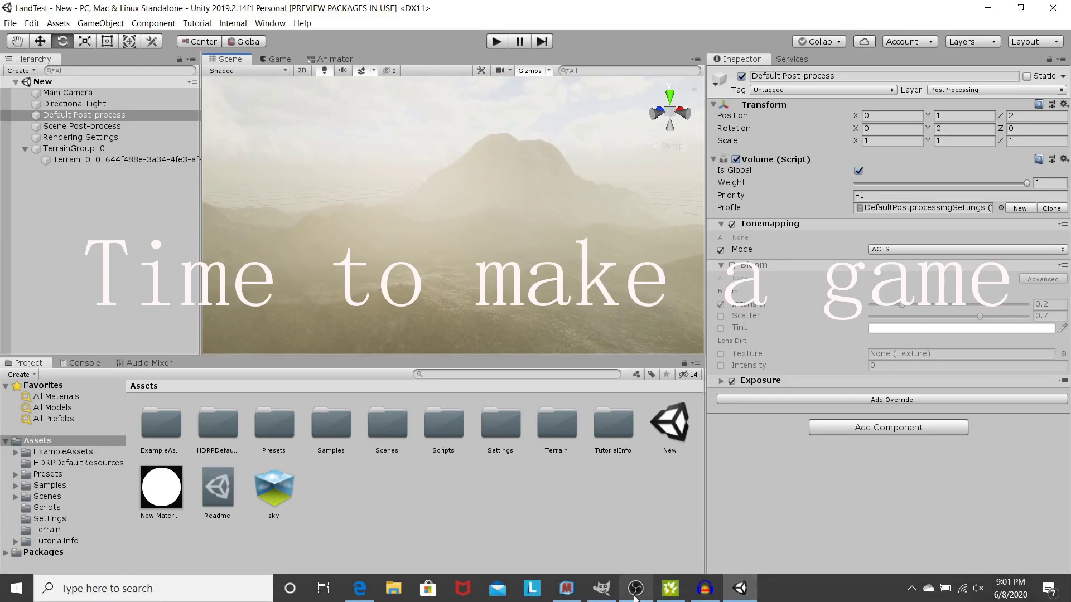